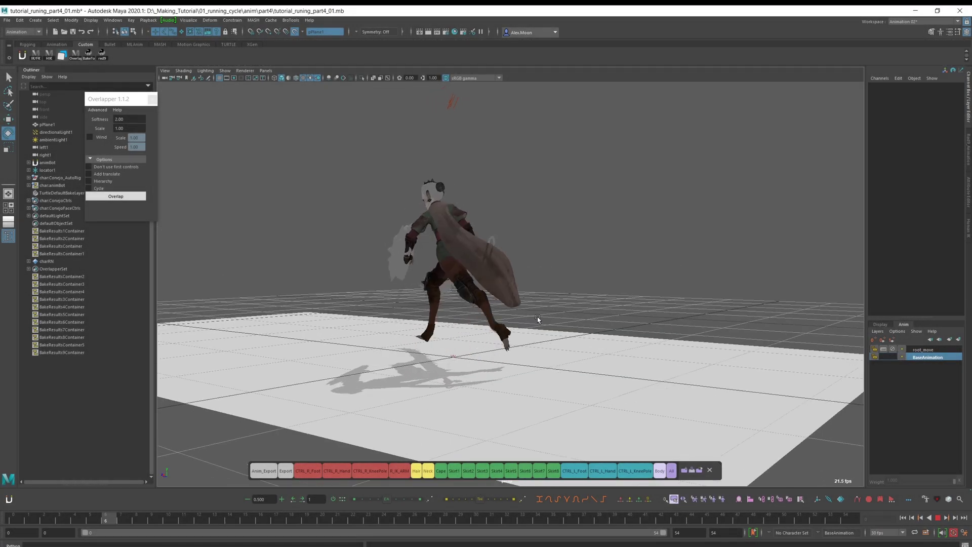
- Stop the running-cycle playback and show the character rig's control curves in the viewport
alt+drag(538, 319, 578, 329)
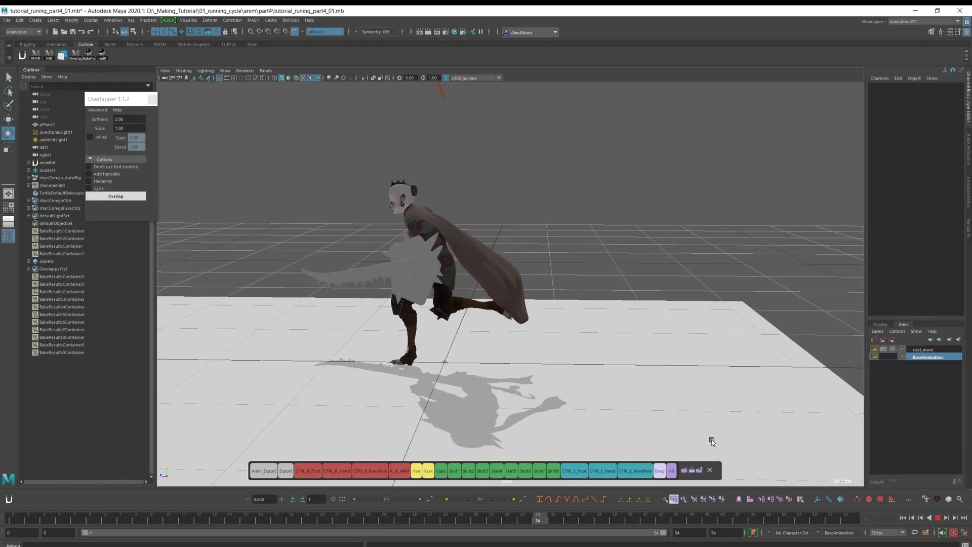
click(935, 519)
scroll(487, 200, up, 4)
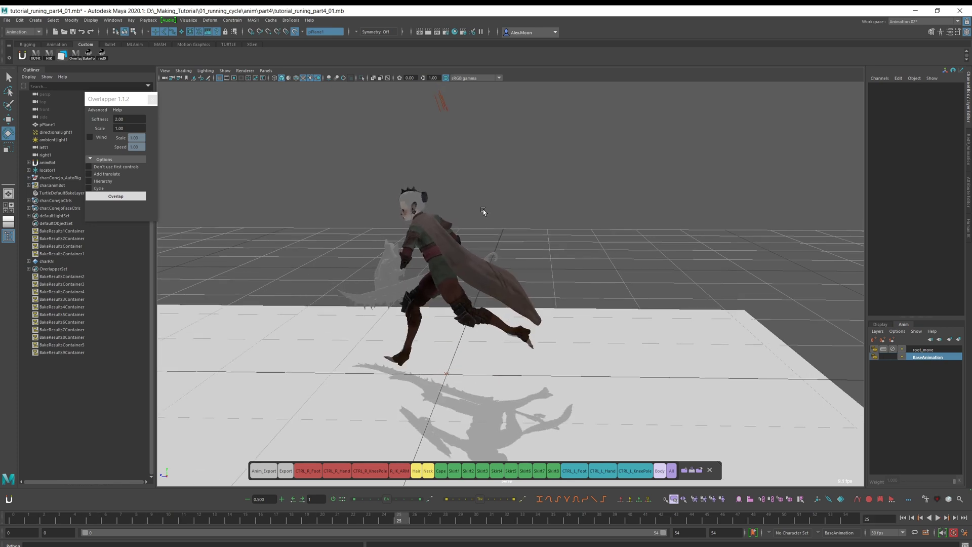
key(alt+1)
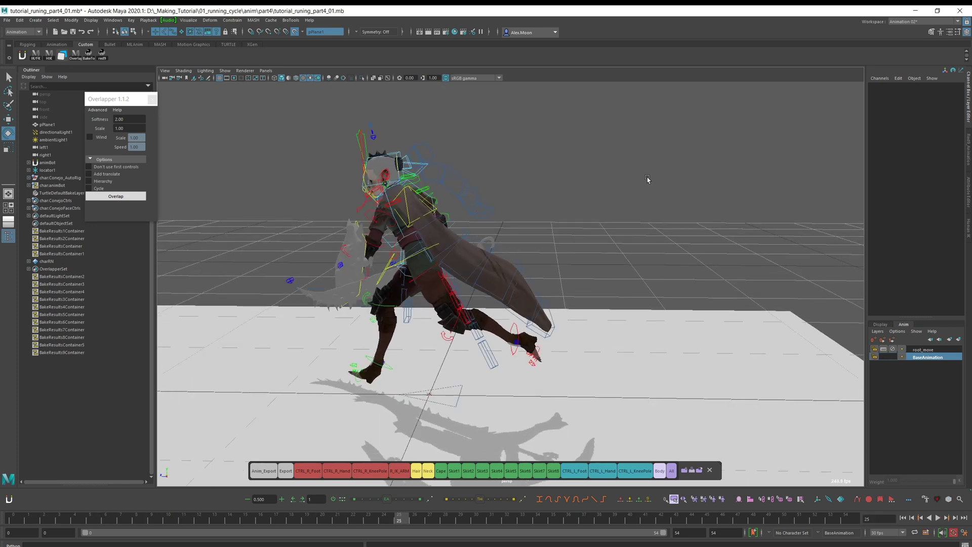
- Make the char:hair display layer visible to reveal the character's ponytail
click(880, 324)
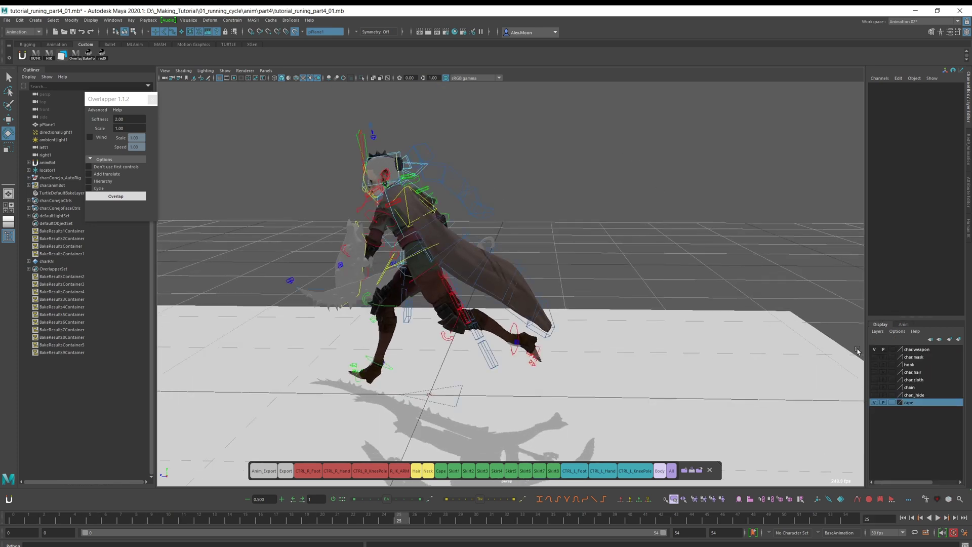
alt+middle_drag(721, 345, 725, 340)
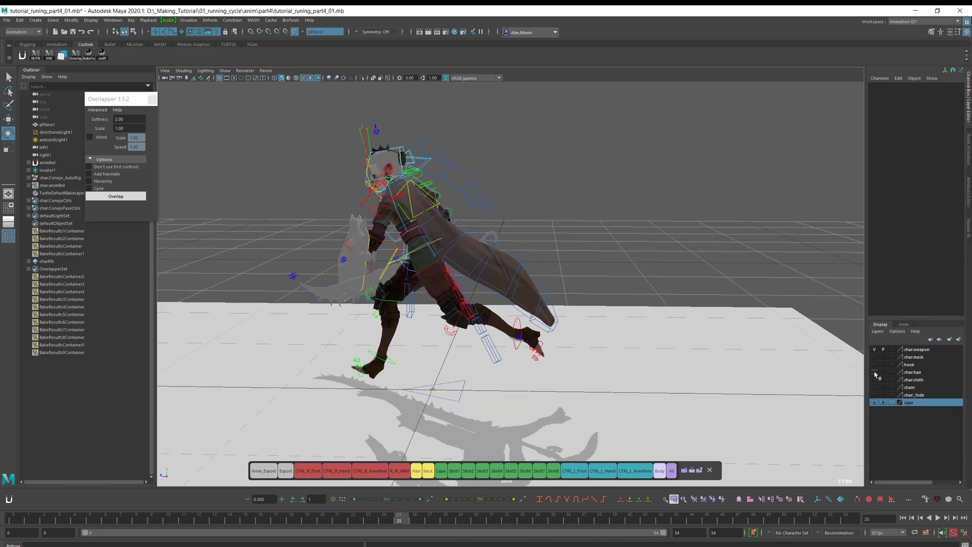
alt+drag(563, 231, 561, 221)
alt+middle_drag(482, 211, 484, 222)
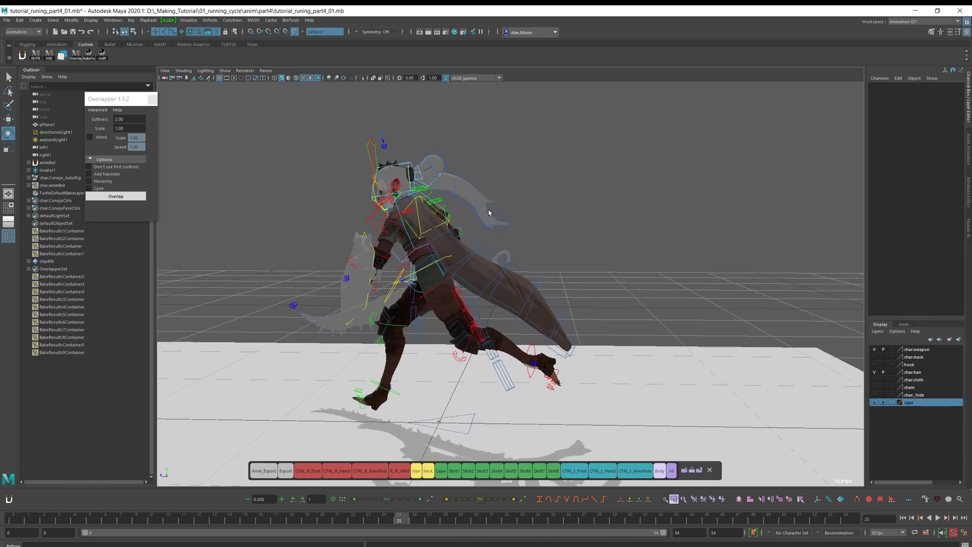
- Select the five ponytail controls together, from CTRL_Hair_Pony_0 through CTRL_Hair_Pony_4
click(488, 207)
key(alt+1)
alt+drag(514, 201, 511, 183)
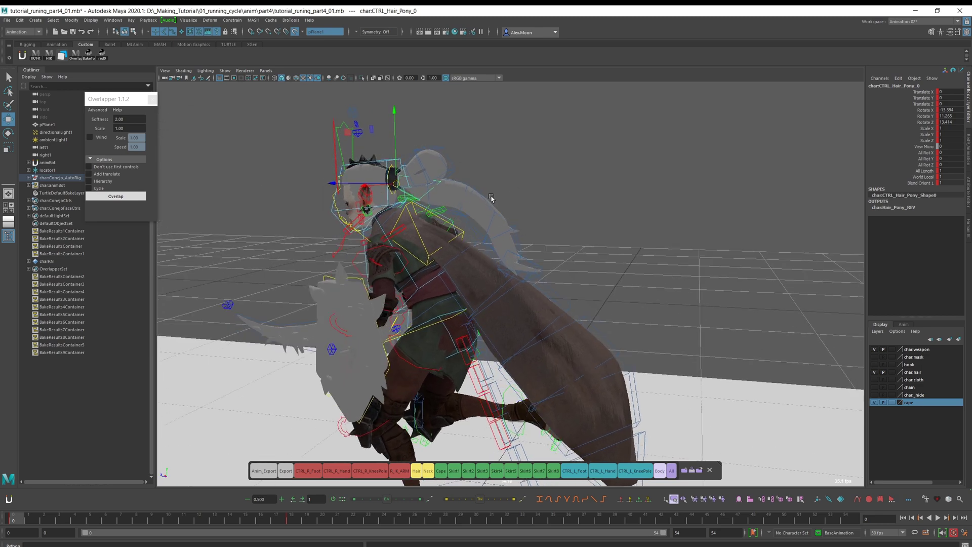
shift+click(468, 184)
shift+click(503, 219)
shift+click(514, 230)
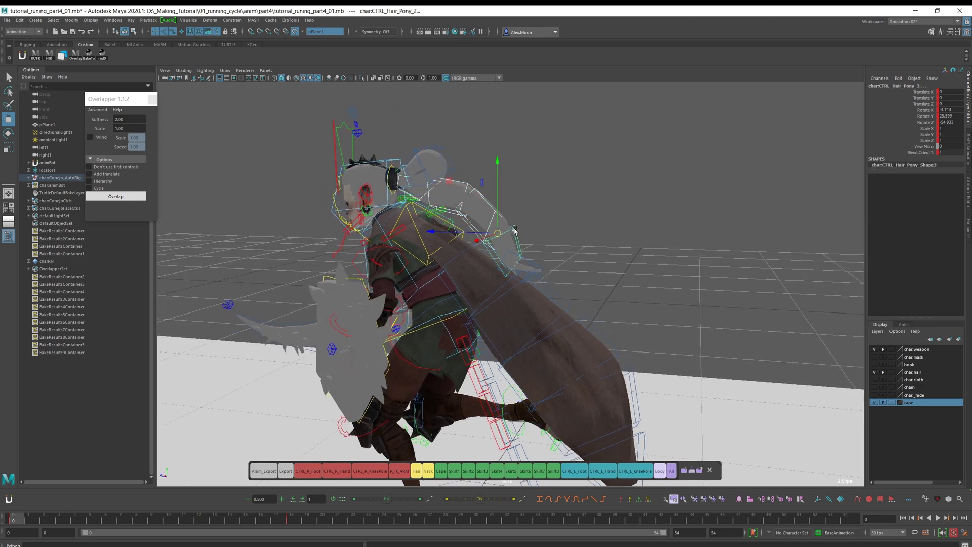
shift+click(537, 266)
- Delete the selected ponytail controls' keys in the range around frames 16 to 20
shift+drag(263, 520, 325, 521)
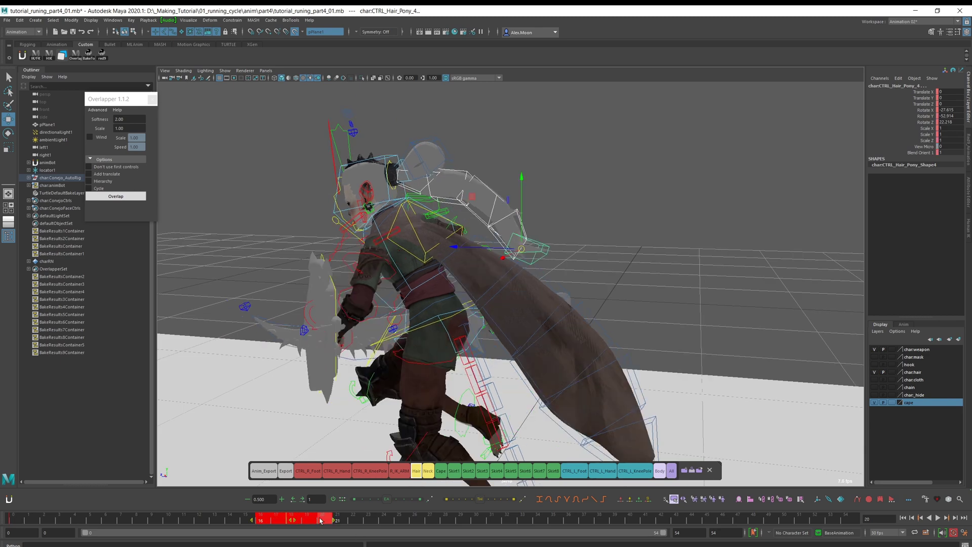
right_click(318, 523)
click(335, 399)
- At frame 0, set Rotate X, Y and Z of all selected ponytail controls to 0
drag(73, 520, 9, 520)
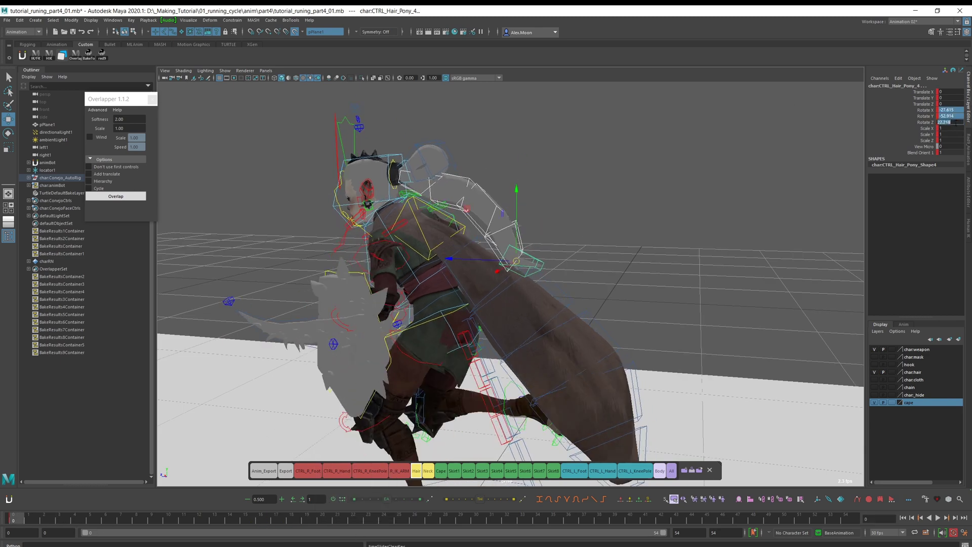
text(0)
key(Return)
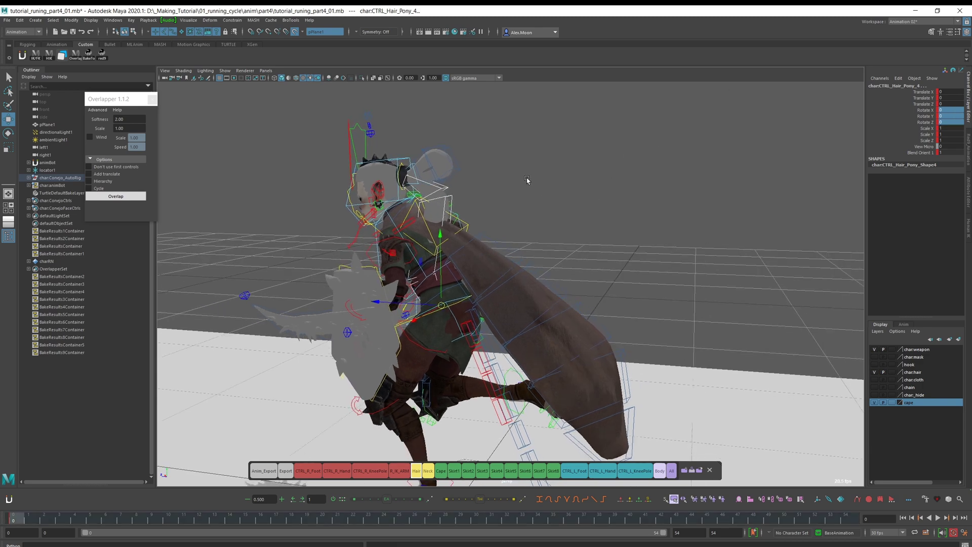
alt+drag(541, 152, 555, 173)
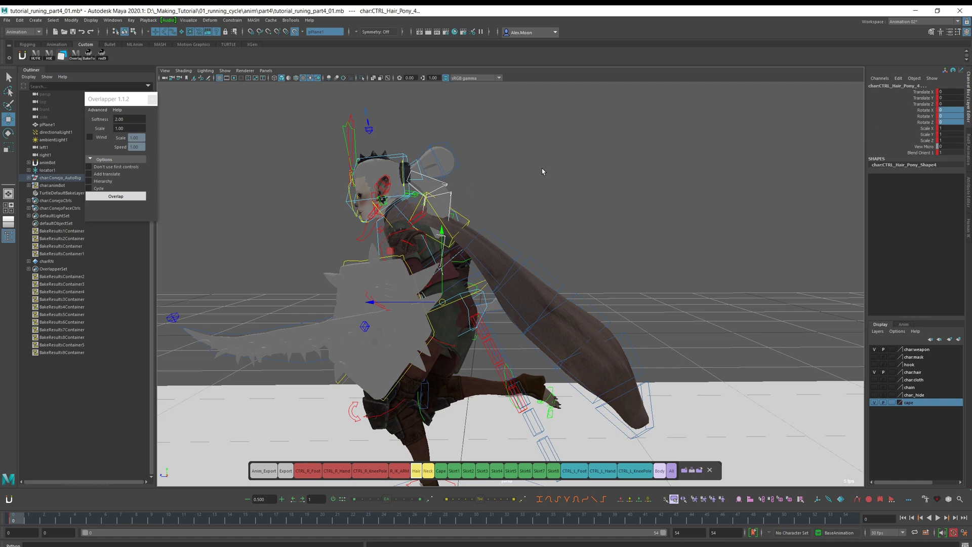
- Try rotating CTRL_Hair_Pony_0 about Z by about 35 and then 49 degrees, undoing each attempt
click(542, 170)
click(444, 180)
click(446, 183)
key(e)
drag(463, 185, 534, 207)
alt+drag(478, 219, 481, 178)
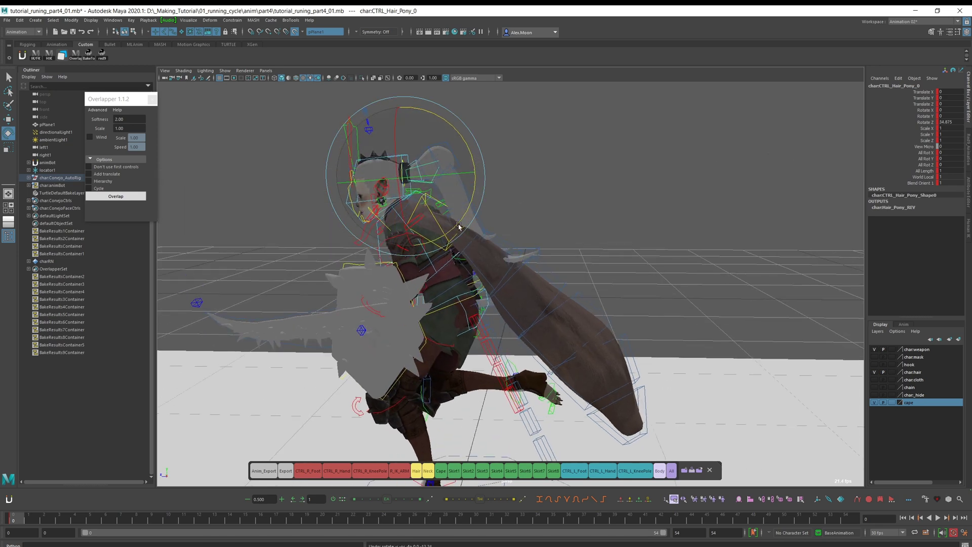
alt+drag(474, 202, 497, 189)
scroll(497, 189, up, 1)
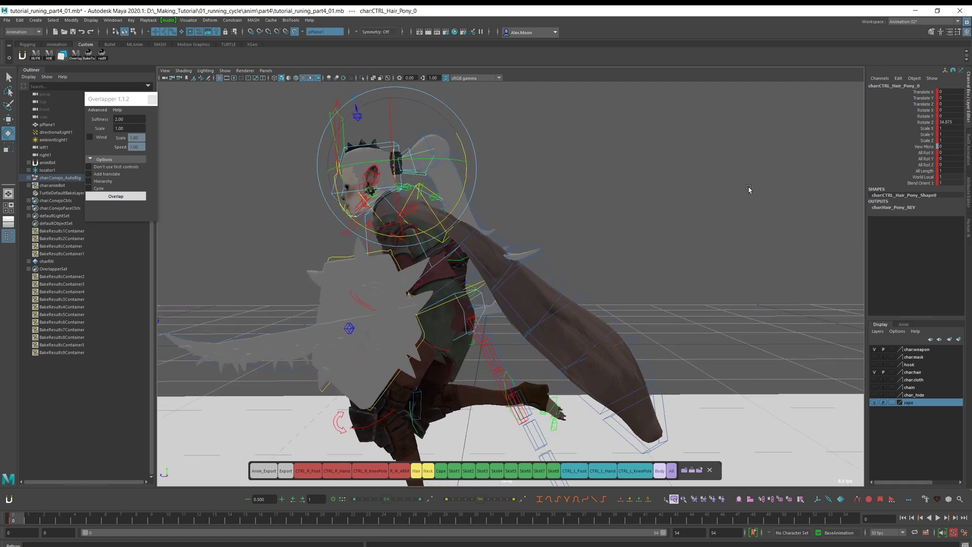
key(ctrl+z)
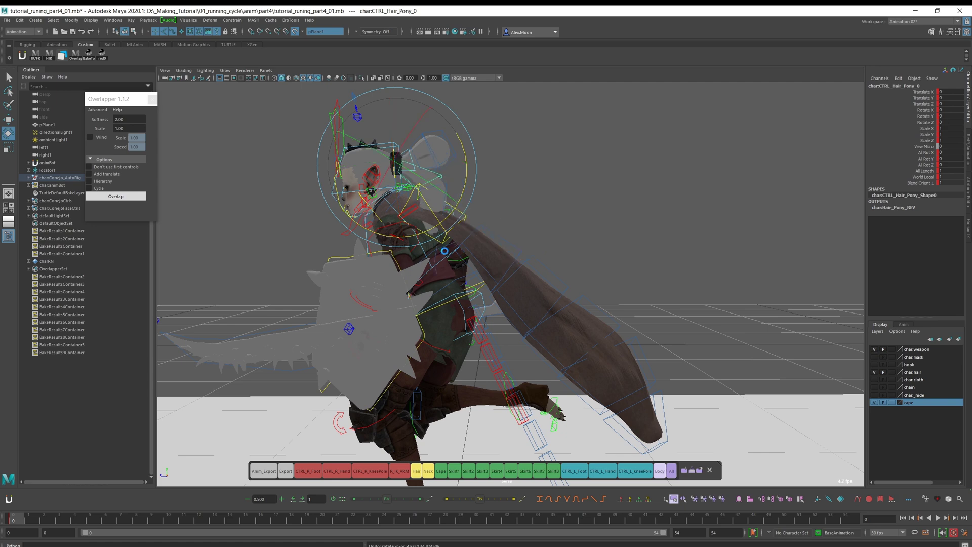
alt+drag(457, 218, 464, 108)
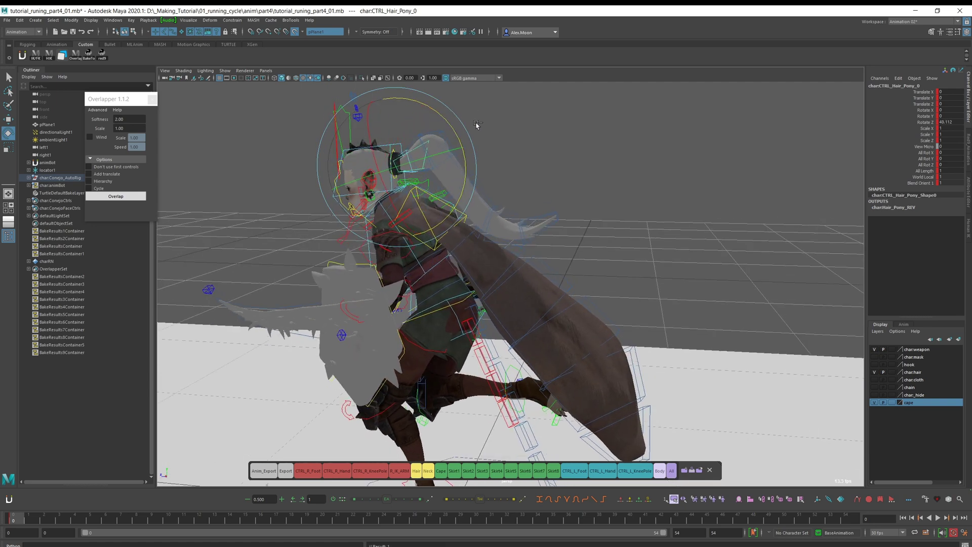
key(ctrl+z)
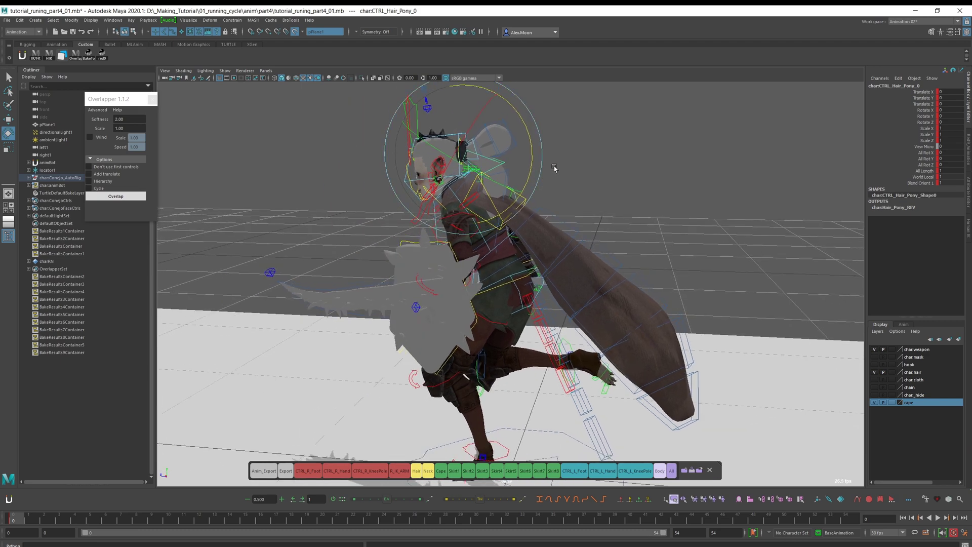
- Rotate CTRL_Hair_Pony_0 about Z to about 16.5 degrees and CTRL_Hair_Pony_1 to about 71 degrees
drag(532, 171, 535, 150)
click(515, 180)
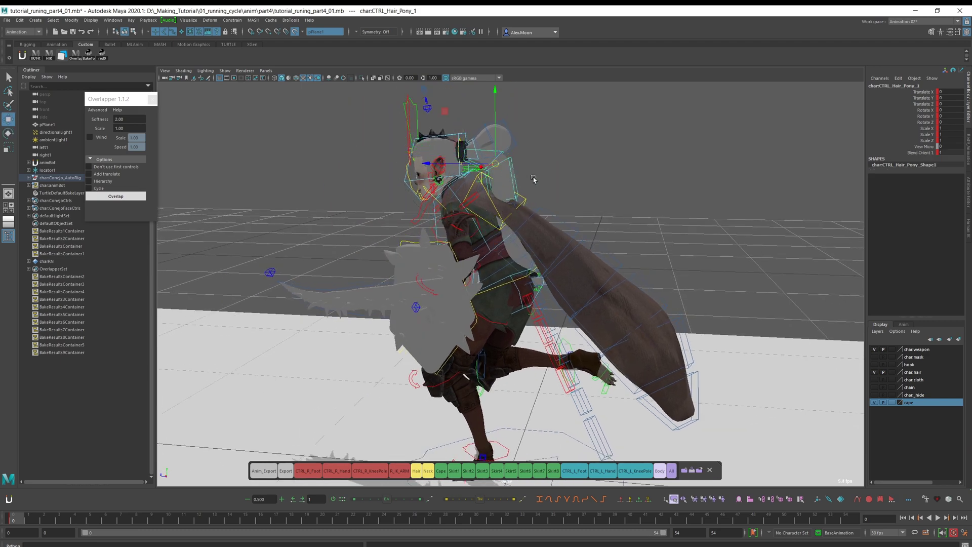
drag(560, 181, 566, 134)
- Rotate the outer ponytail controls to shape the hair streaming back from the head, and clear the selection
key(w)
click(559, 160)
click(560, 160)
key(e)
key(w)
click(583, 162)
key(e)
drag(624, 129, 611, 211)
click(634, 156)
key(e)
click(512, 185)
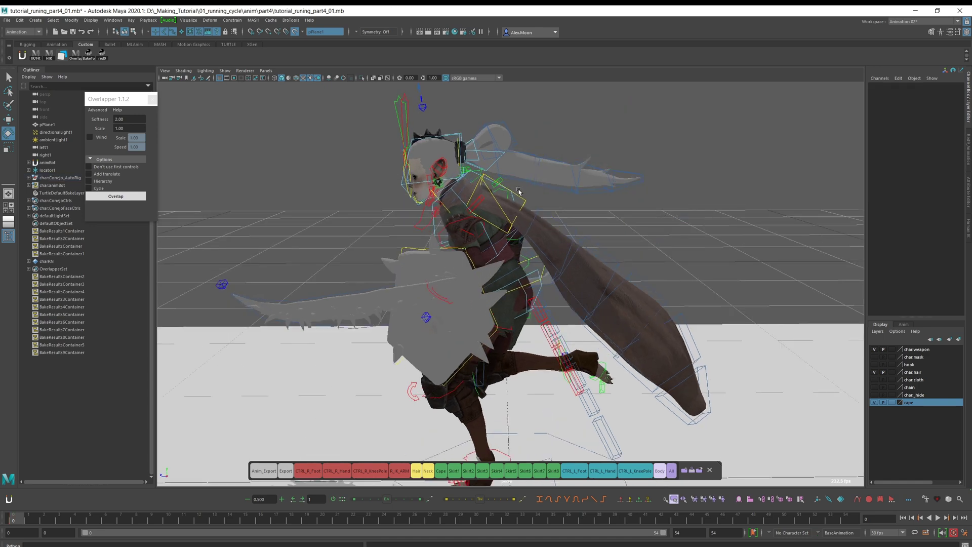
- Working from above, rotate CTRL_Hair_Pony_3 and CTRL_Hair_Pony_4 to curve the ponytail's tip sideways
alt+drag(679, 166, 573, 289)
click(546, 279)
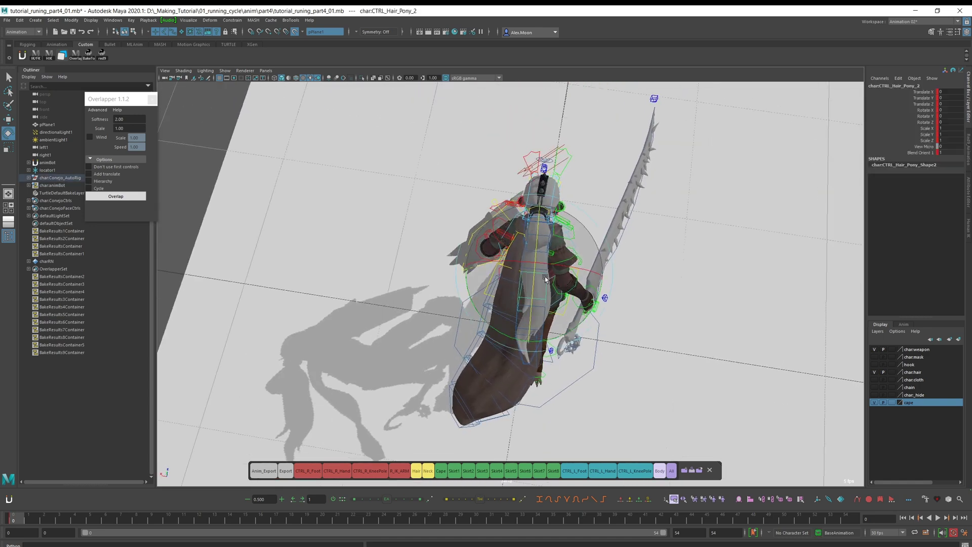
key(w)
click(537, 306)
key(e)
drag(593, 335, 514, 370)
key(w)
click(541, 336)
key(e)
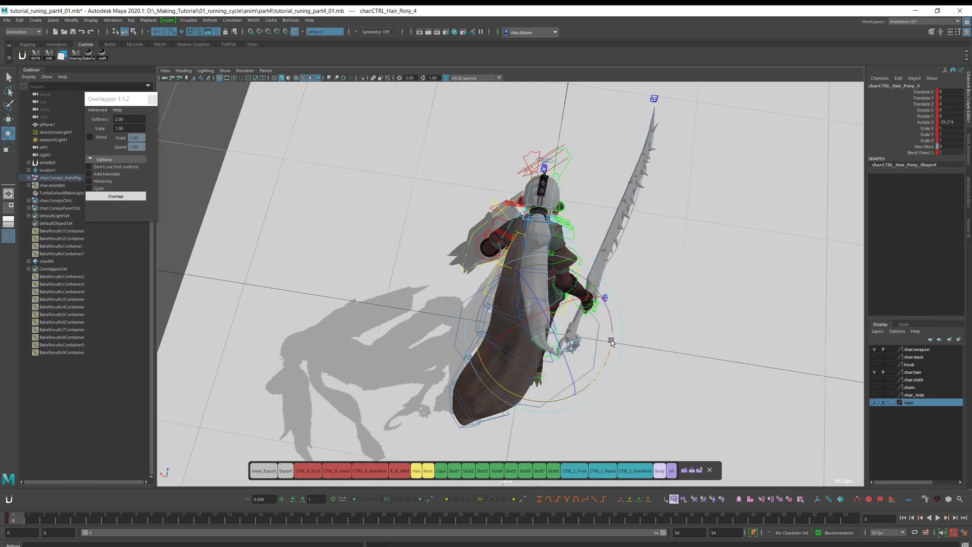
drag(611, 342, 619, 363)
- Rotate CTRL_Hair_Pony_2 to adjust the middle of the ponytail, and clear the selection
key(w)
click(547, 250)
alt+drag(545, 252, 545, 271)
click(549, 275)
key(e)
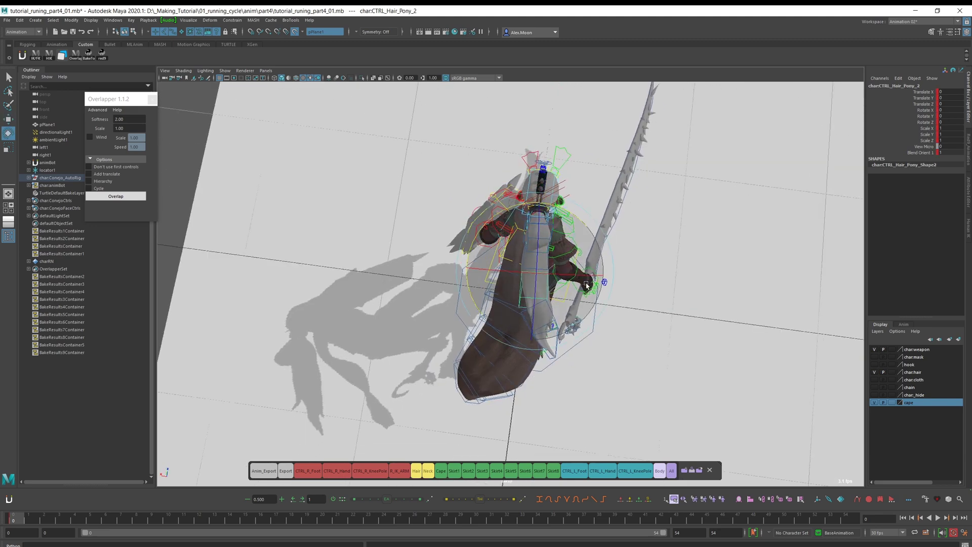
drag(590, 246, 637, 234)
key(w)
click(661, 208)
- Select all the ponytail controls again, from the tip back to the root control CTRL_Hair_Pony_0
drag(552, 279, 586, 278)
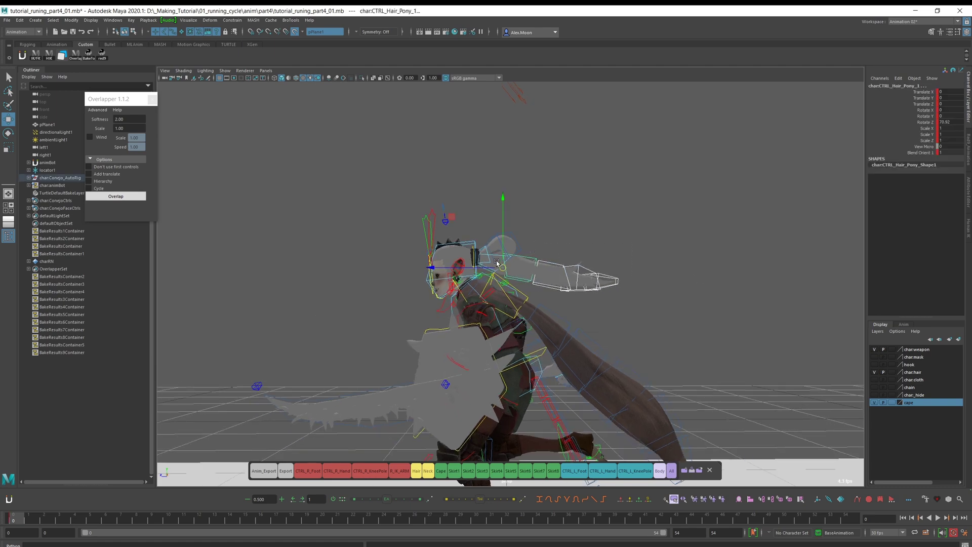
scroll(496, 263, up, 4)
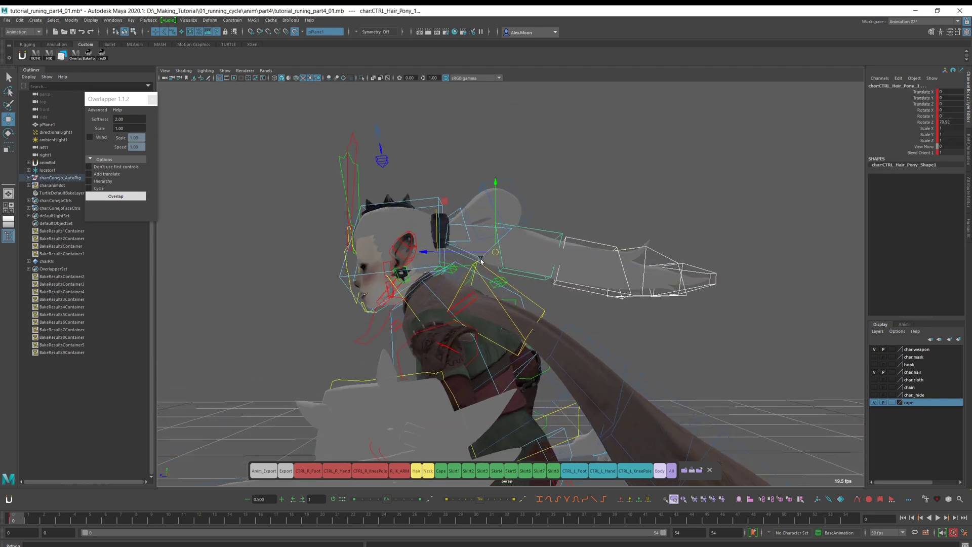
scroll(479, 259, up, 3)
click(466, 245)
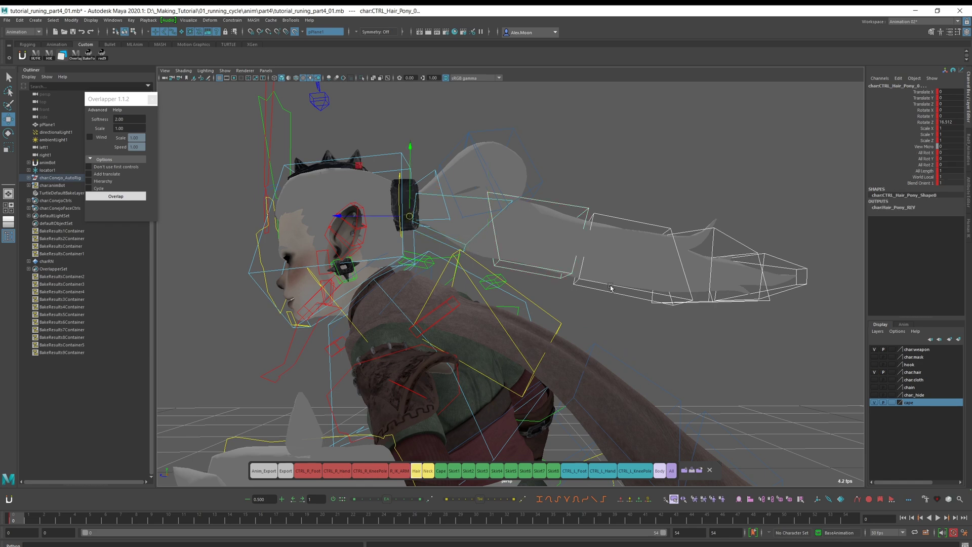
scroll(611, 262, down, 4)
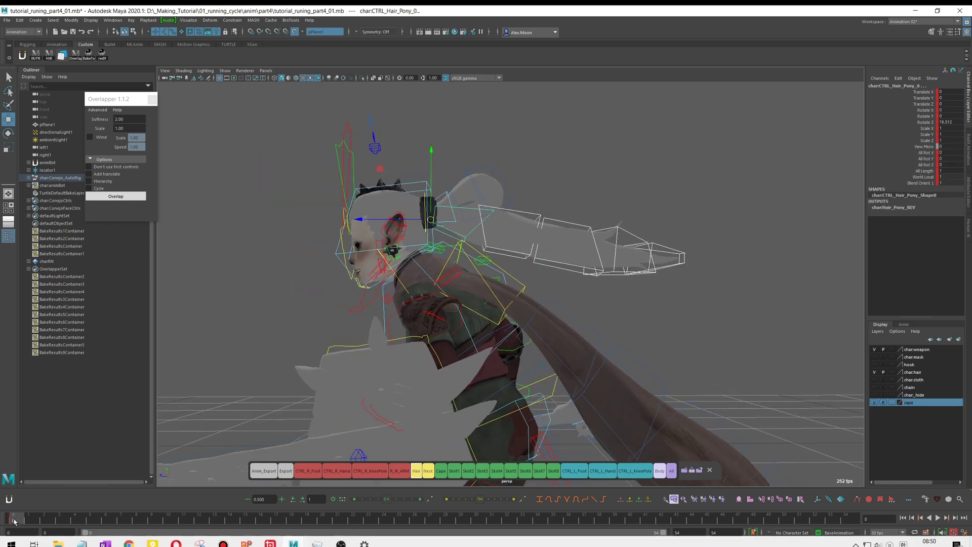
alt+drag(500, 303, 527, 253)
alt+middle_drag(527, 252, 519, 246)
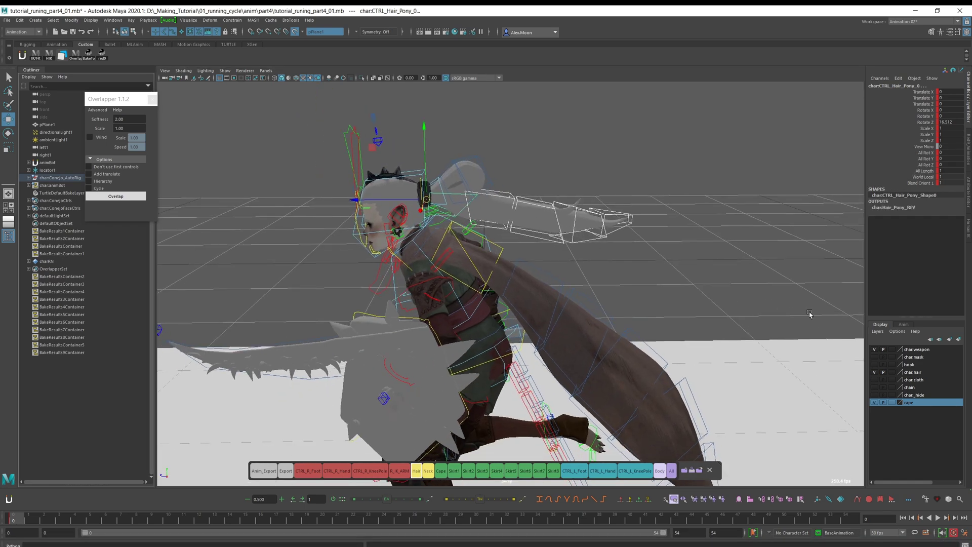
- Review Overlapper's advanced options and run Overlap on the selected ponytail controls with softness 2.00 and scale 1.00
click(905, 325)
alt+drag(607, 238, 611, 218)
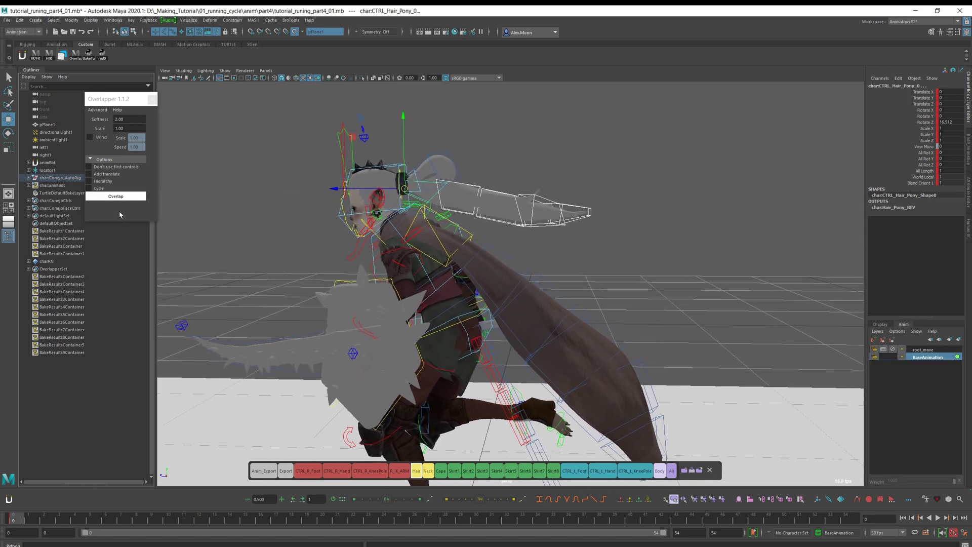
alt+drag(590, 283, 285, 408)
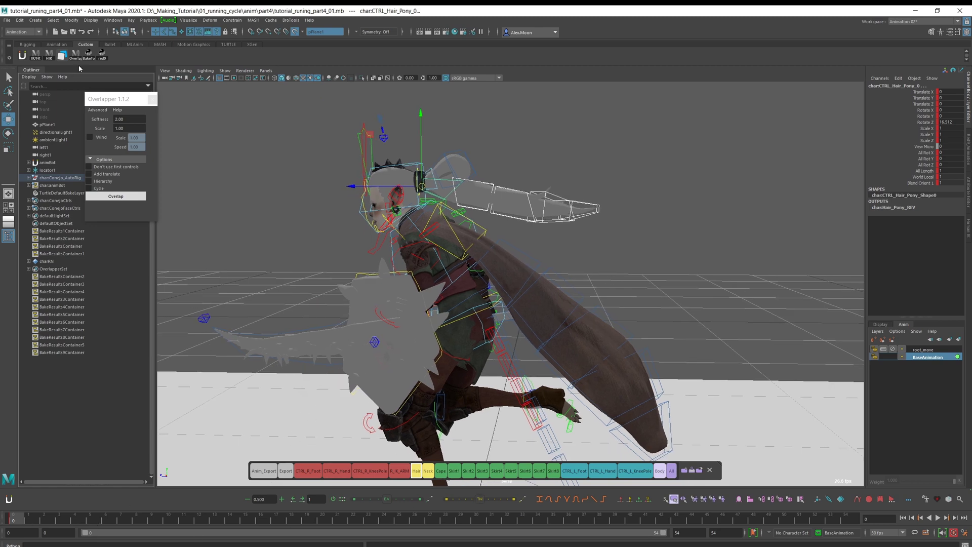
alt+drag(464, 217, 510, 216)
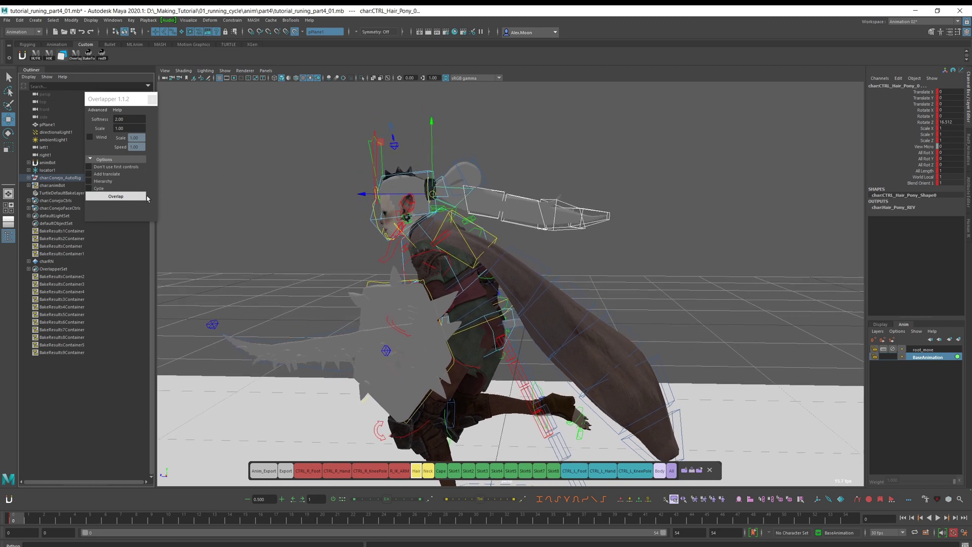
click(97, 110)
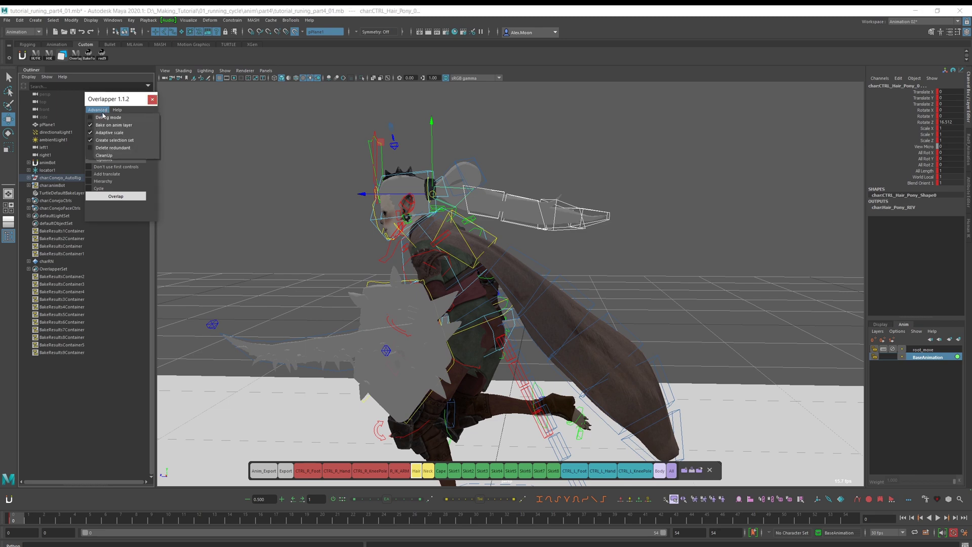
click(315, 9)
mouse_move(429, 260)
alt+mouse_down()
mouse_move(429, 245)
mouse_move(415, 251)
alt+mouse_up()
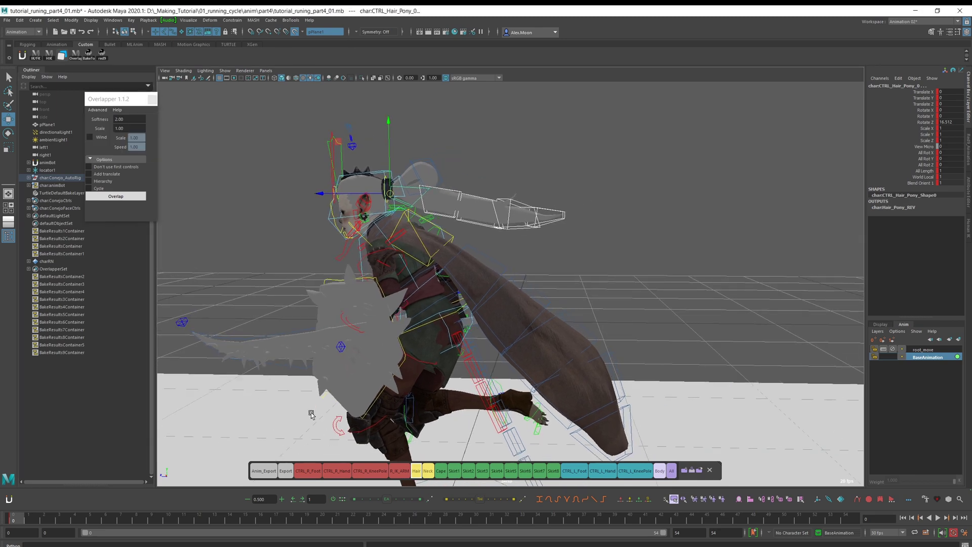
click(121, 201)
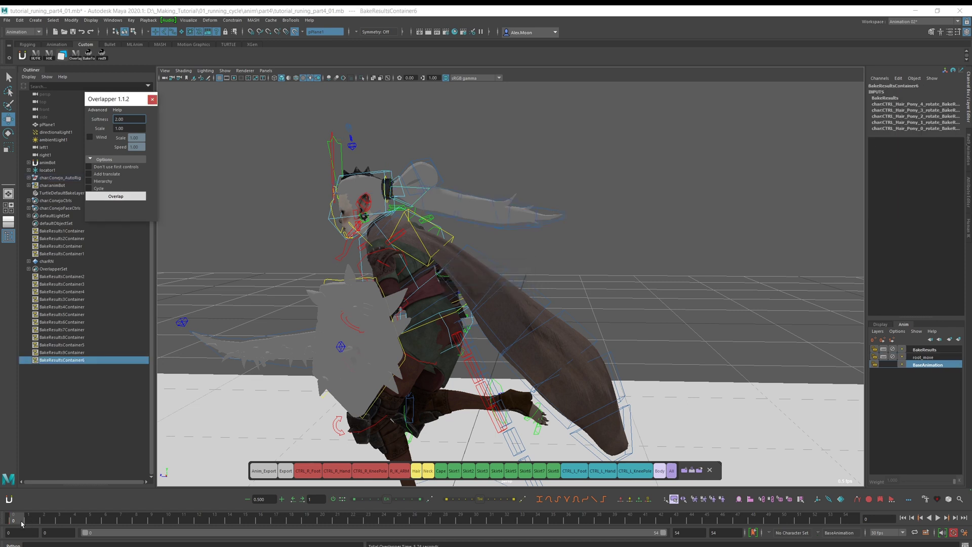
- Scrub and play the running cycle from several angles to examine the ponytail's overlapping motion, and stop playback
mouse_move(21, 520)
mouse_down()
mouse_move(301, 500)
mouse_move(368, 502)
mouse_move(156, 518)
mouse_move(413, 516)
mouse_move(622, 489)
mouse_move(906, 470)
mouse_up()
click(937, 518)
alt+drag(770, 401, 590, 330)
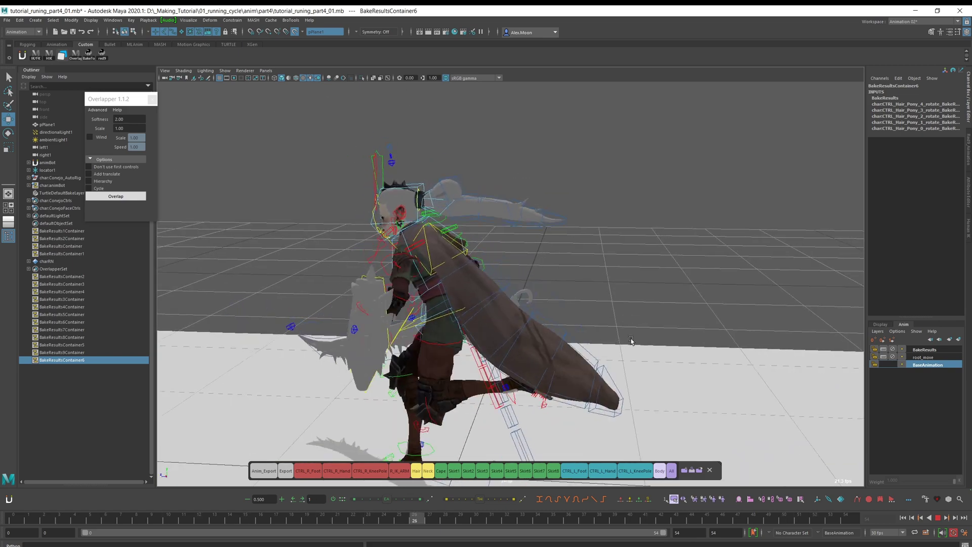
alt+drag(644, 332, 714, 357)
key(alt+v)
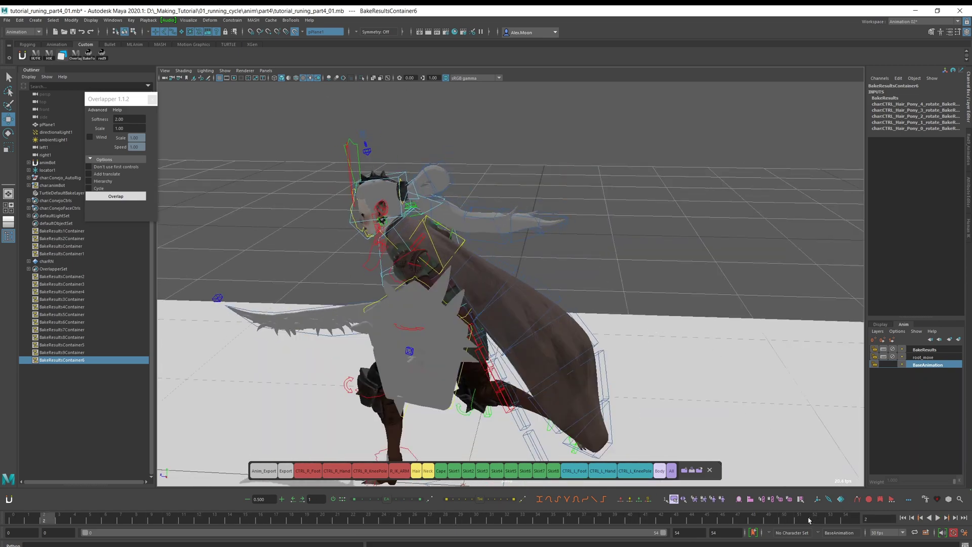
- Mute and lock the BakeResults animation layer holding the previous ponytail overlap
click(925, 349)
right_click(925, 350)
click(923, 311)
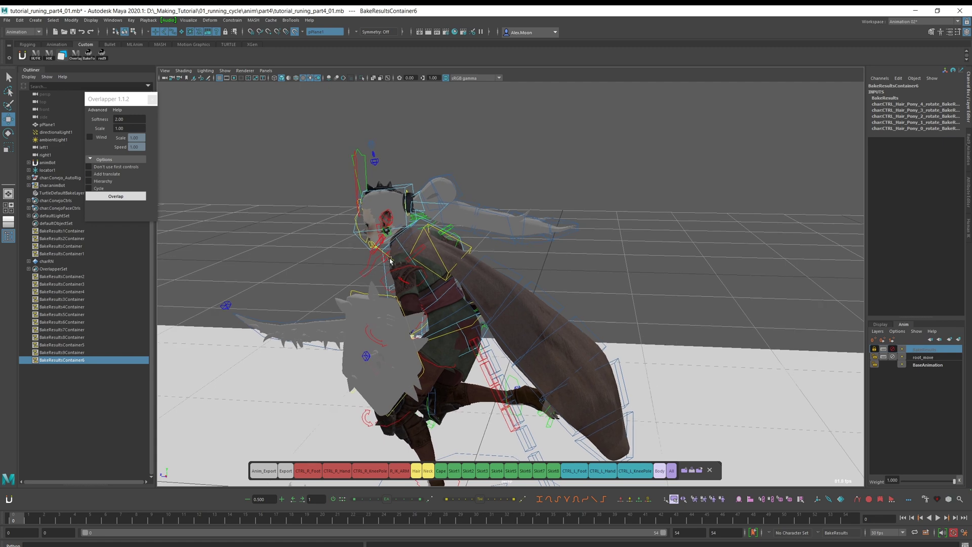
- Set Overlapper's softness to 3.00, select the ponytail controls with the saved Hair set, and run Overlap on them
click(125, 117)
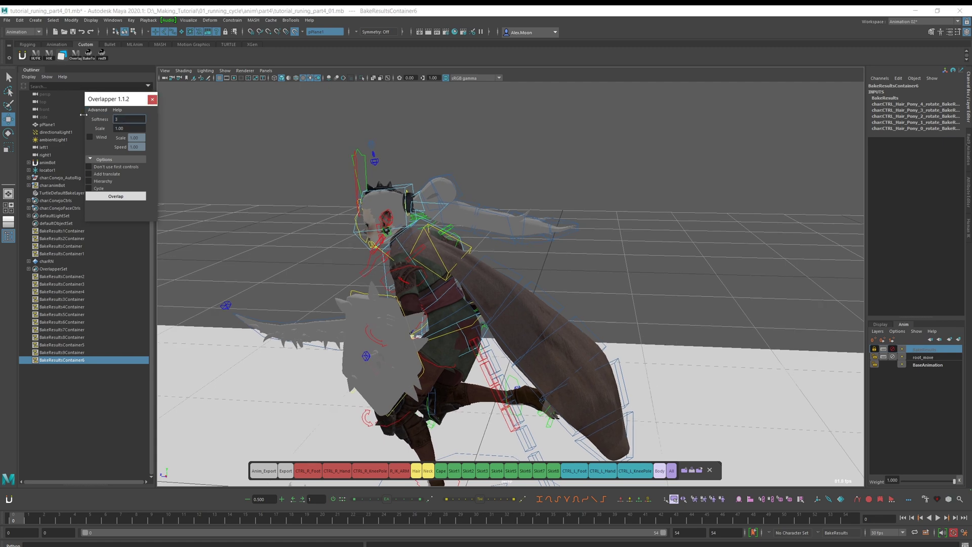
alt+middle_drag(501, 252, 504, 239)
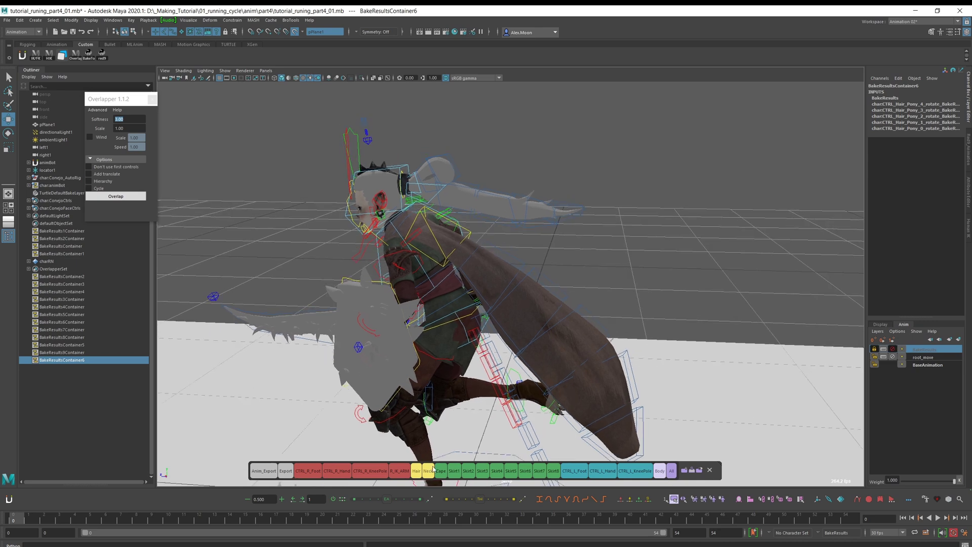
click(415, 471)
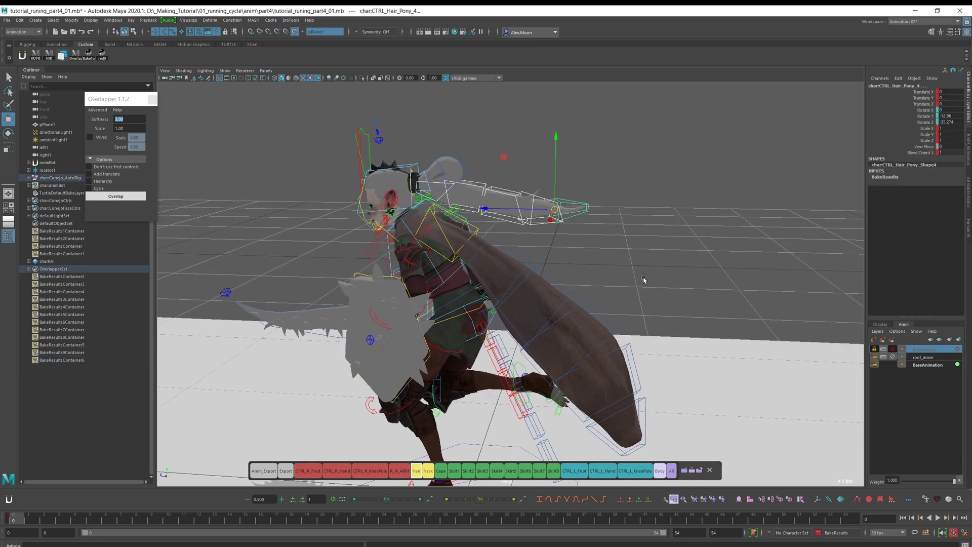
key(alt+v)
click(124, 198)
click(124, 197)
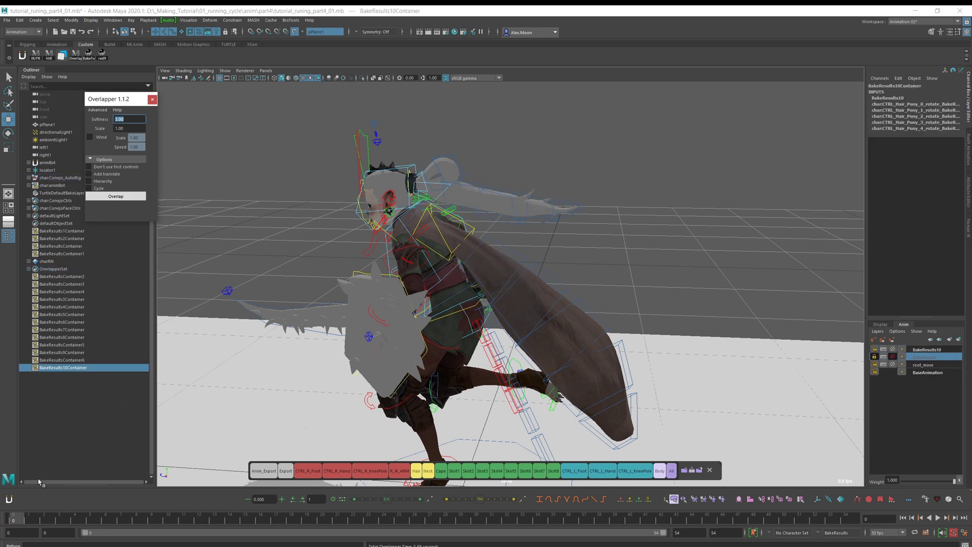
- Scrub and play the run cycle with the rig controls hidden, examining the new ponytail overlap from the side and from behind
drag(29, 523, 431, 515)
click(938, 519)
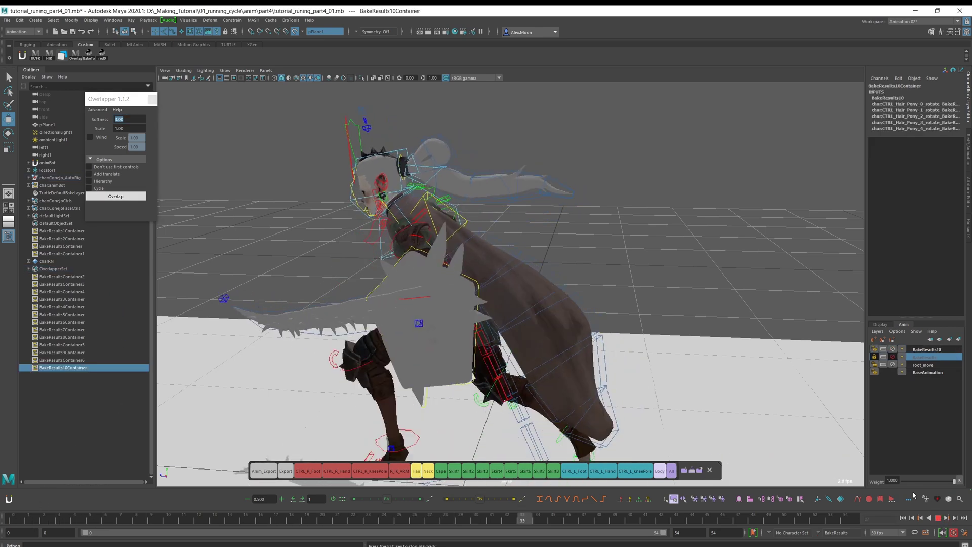
key(alt+1)
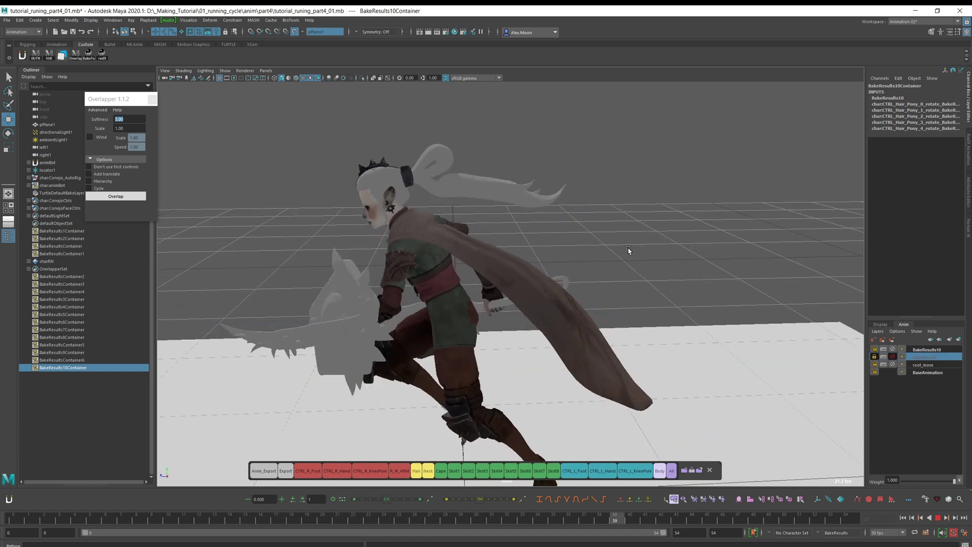
alt+drag(619, 248, 638, 238)
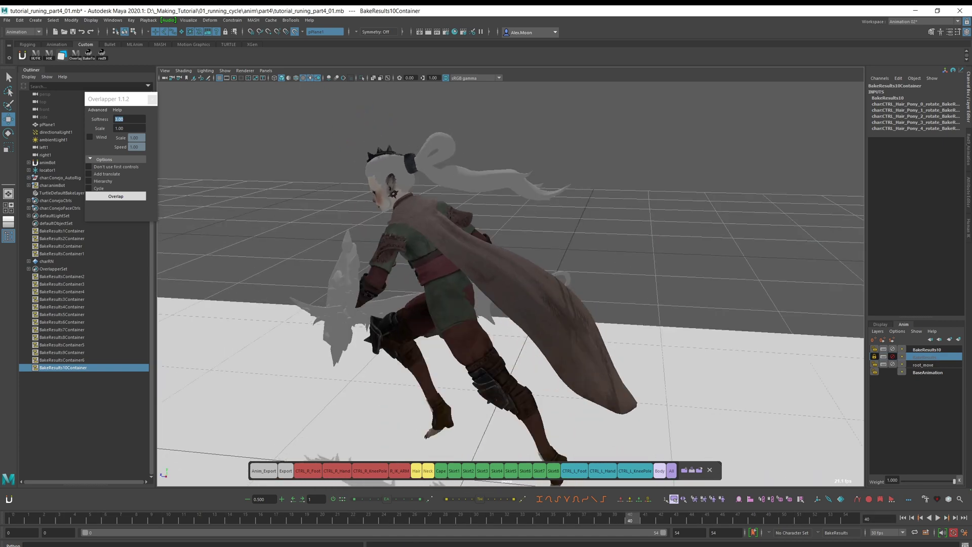
drag(276, 517, 627, 506)
alt+drag(669, 268, 629, 317)
key(alt+v)
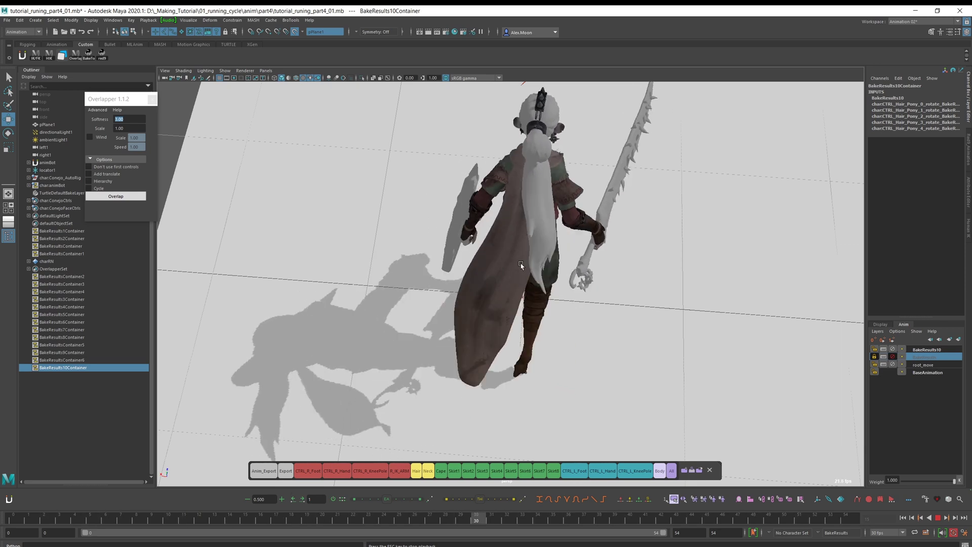
alt+drag(586, 174, 563, 248)
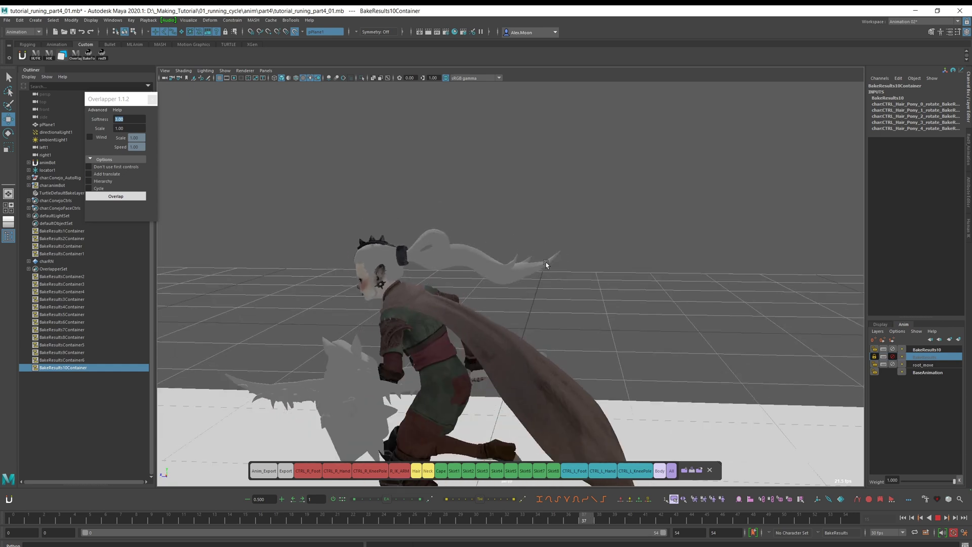
alt+drag(504, 251, 517, 378)
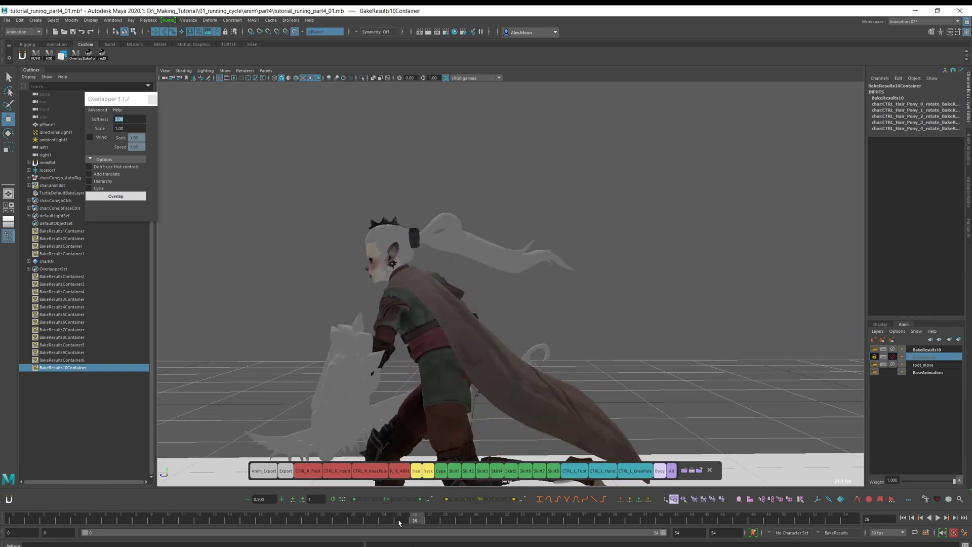
key(alt+v)
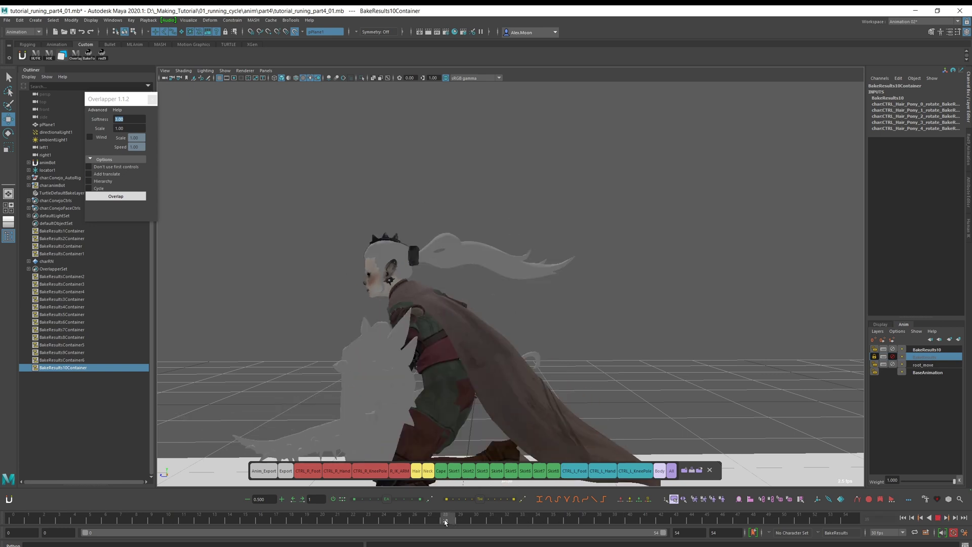
key(alt+v)
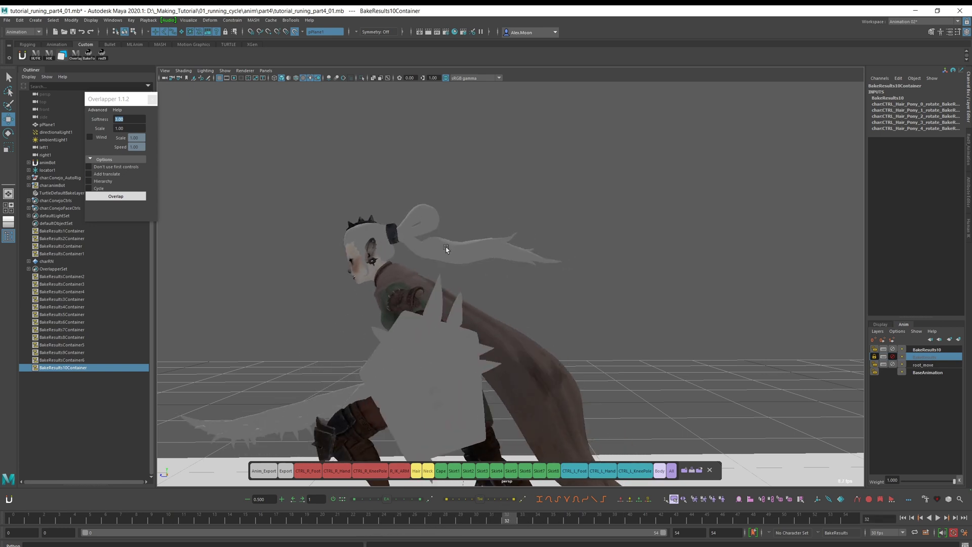
- Show the rig controls again, select the head control and CTRL_Hair_Pony_0 in turn, and replay the cycle to compare their motion
click(387, 229)
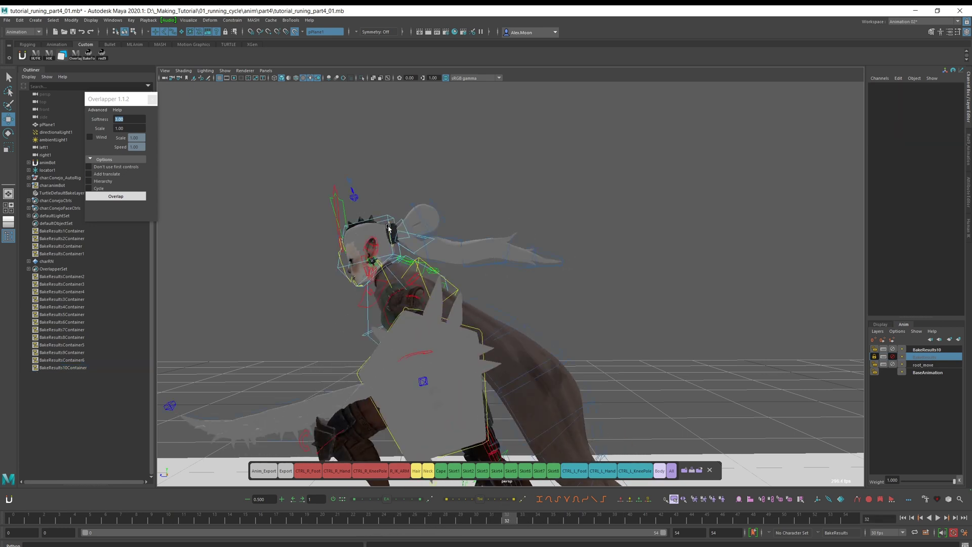
click(368, 220)
key(alt+v)
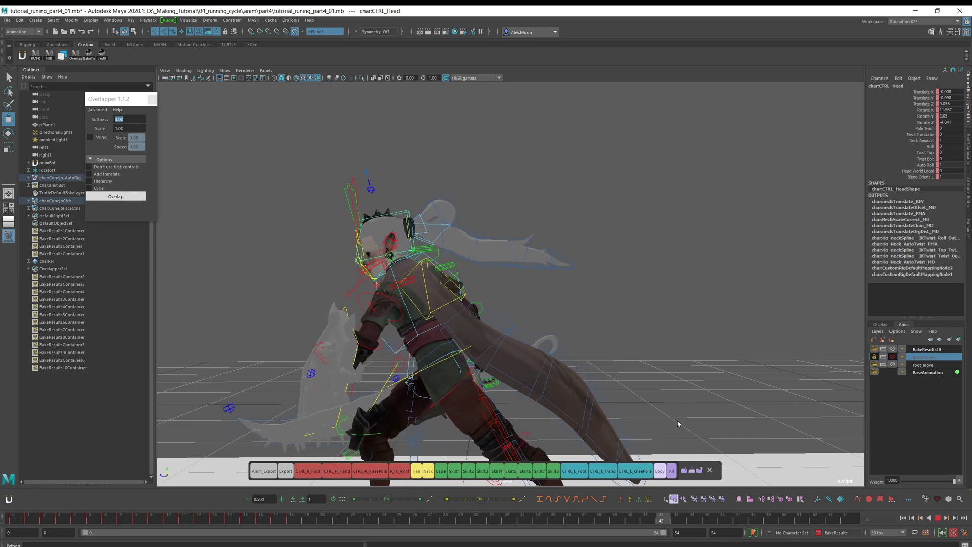
key(alt+v)
click(444, 246)
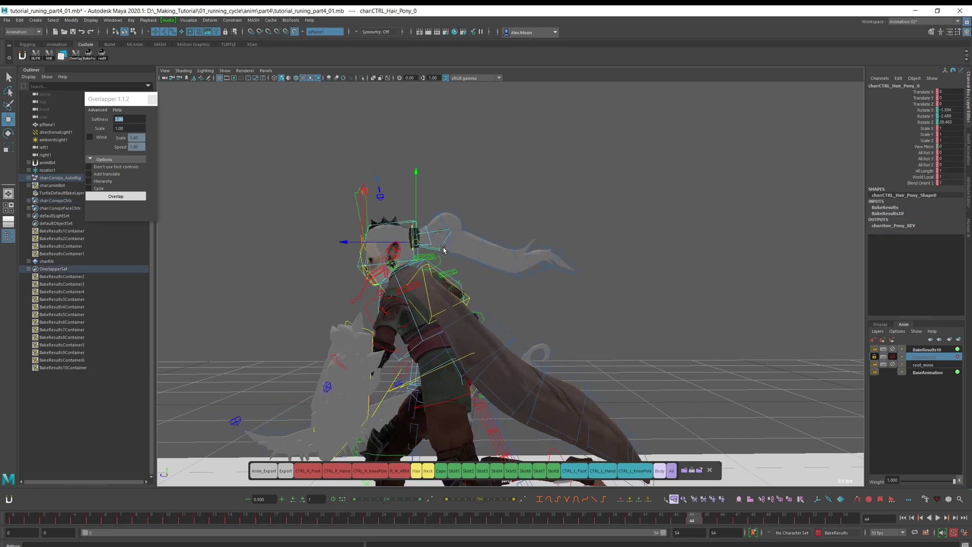
key(alt+v)
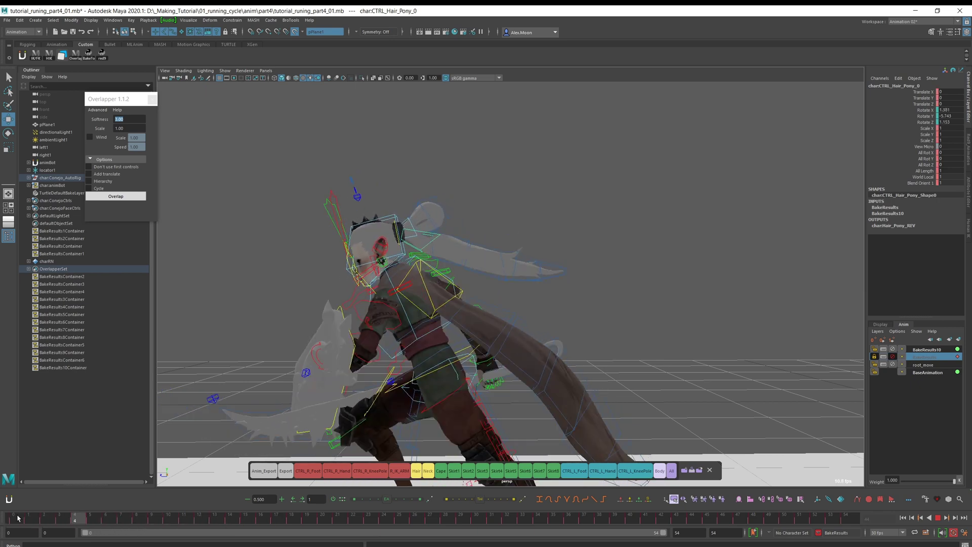
key(alt+v)
alt+drag(346, 260, 550, 256)
key(alt+v)
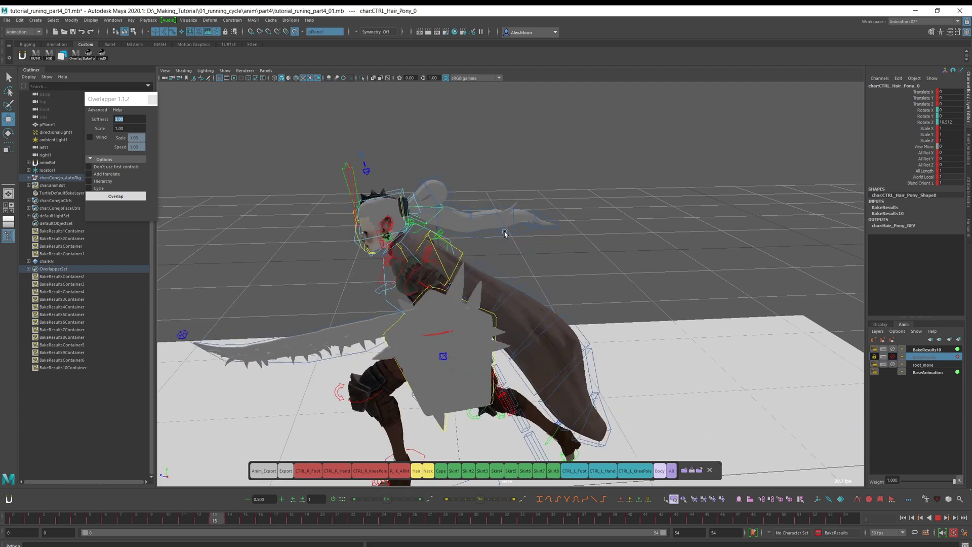
key(Escape)
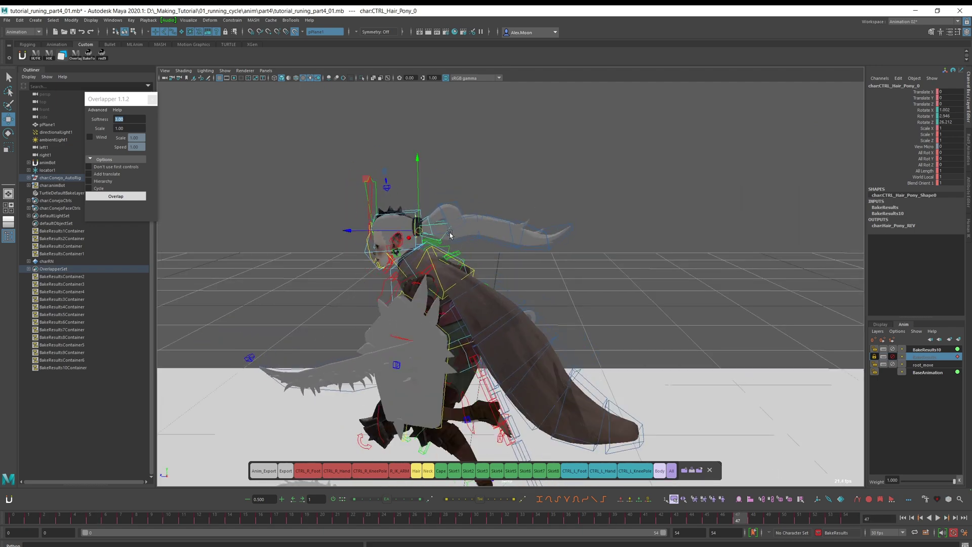
- Try rotating the root ponytail control CTRL_Hair_Pony_0 at frame 47, and undo the rotation
click(444, 238)
scroll(439, 237, up, 3)
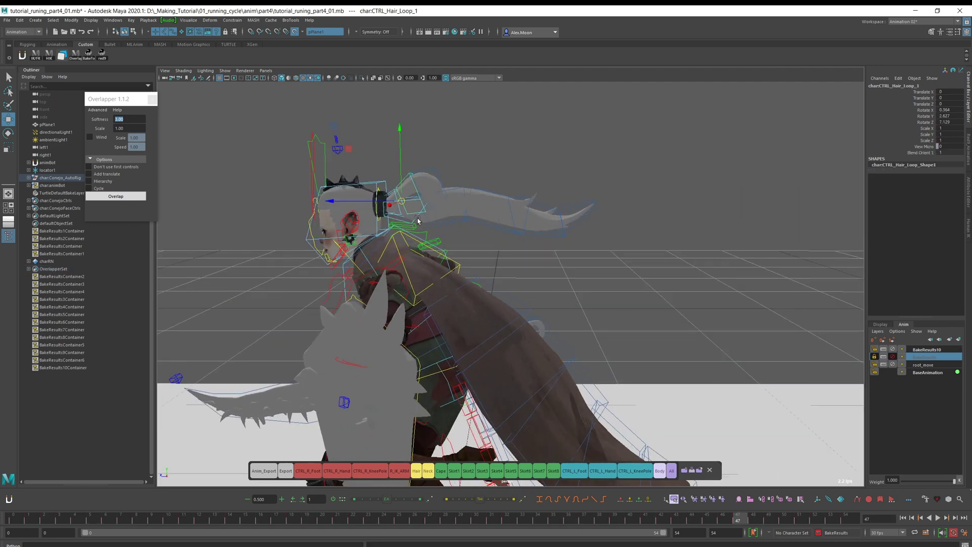
click(418, 220)
drag(448, 180, 467, 146)
key(ctrl+z)
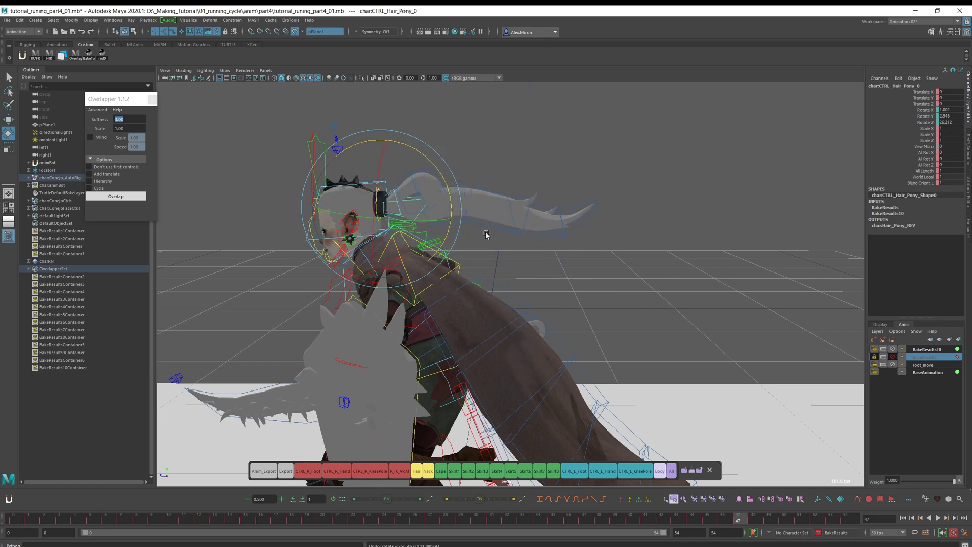
alt+drag(501, 232, 574, 299)
key(ctrl+z)
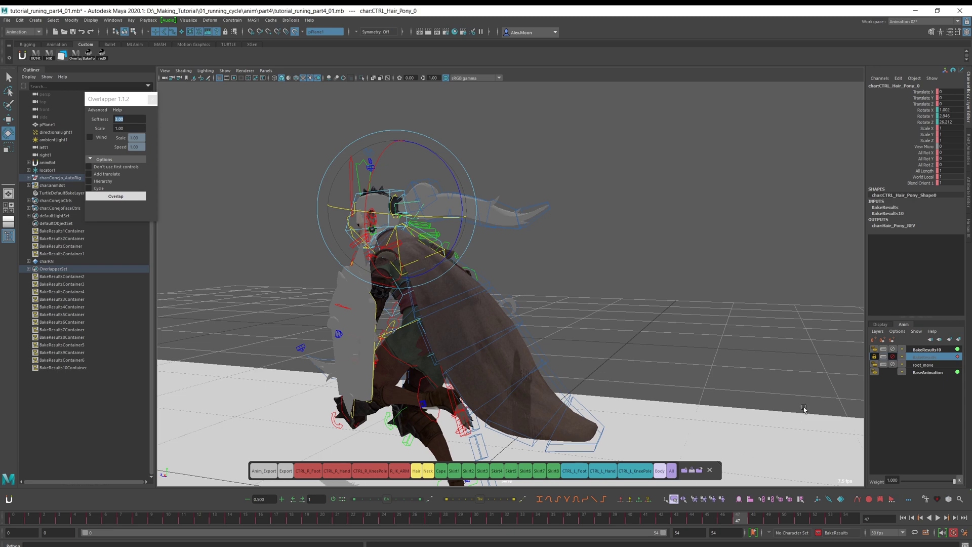
- Mute and lock the BakeResults10 layer, clear the control selection, and make BaseAnimation the active animation layer
alt+drag(637, 338, 613, 354)
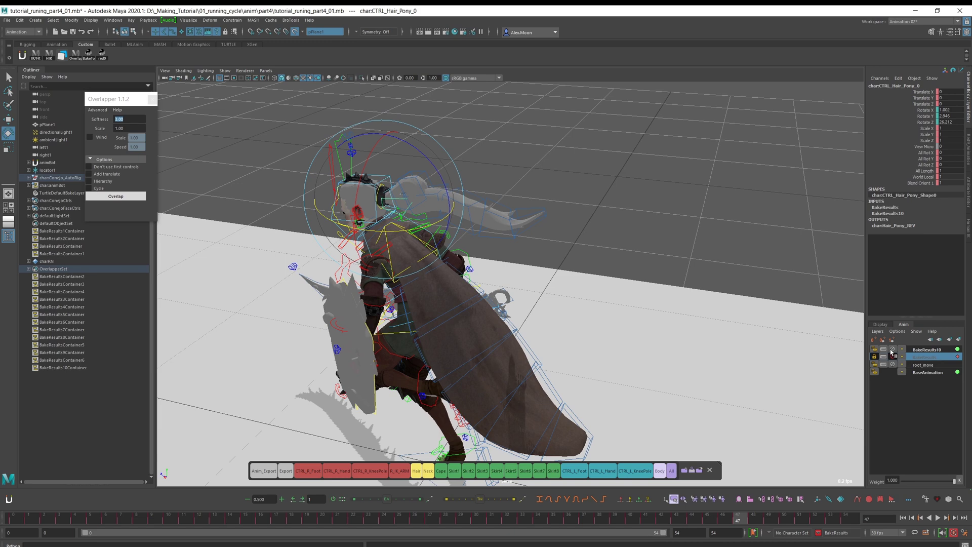
alt+drag(688, 349, 699, 343)
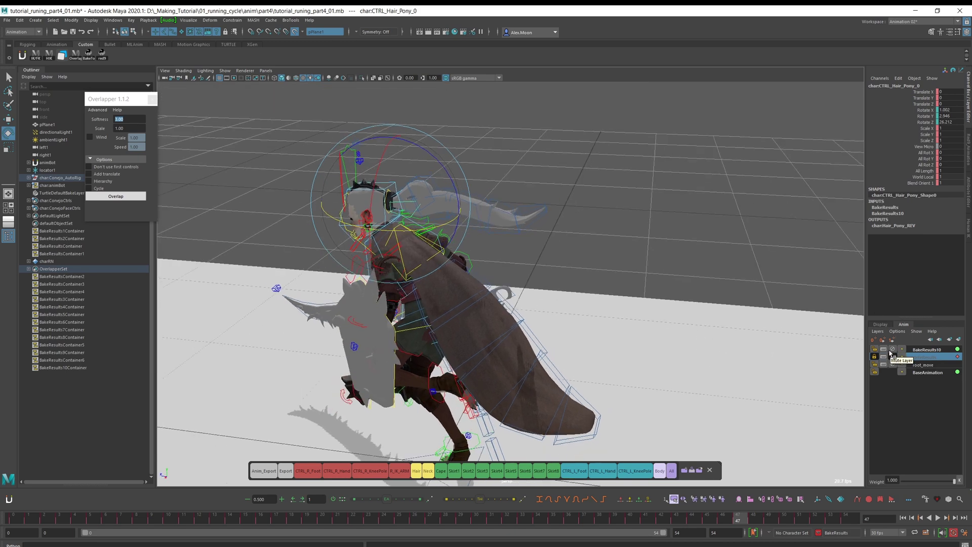
click(892, 350)
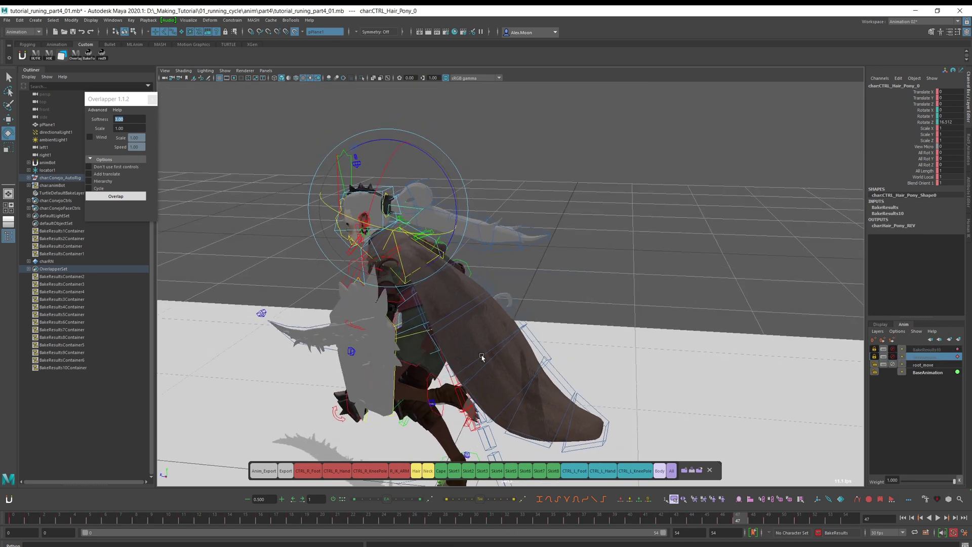
click(565, 207)
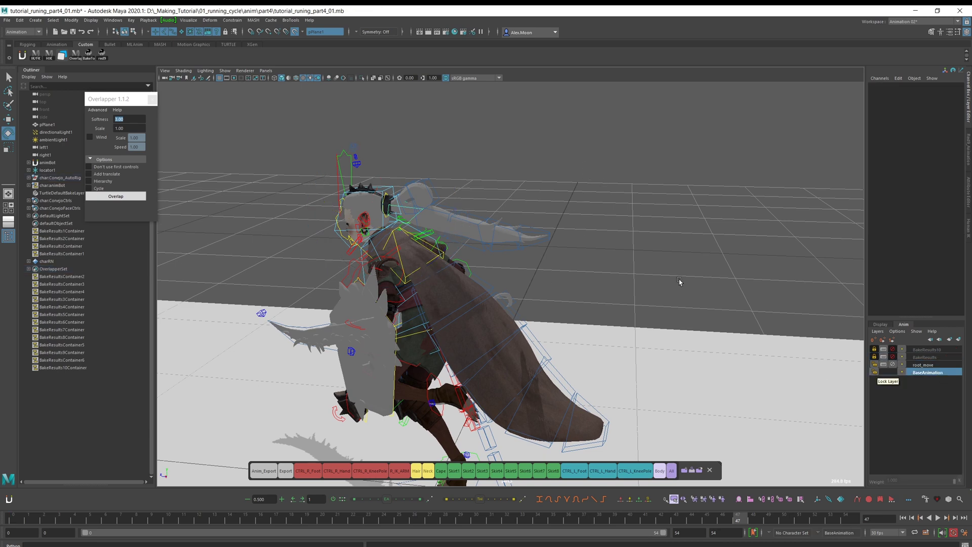
- Select the root ponytail control CTRL_Hair_Pony_0 and key its starting pose at frames 0 and 18 on BaseAnimation
alt+middle_drag(345, 198, 361, 212)
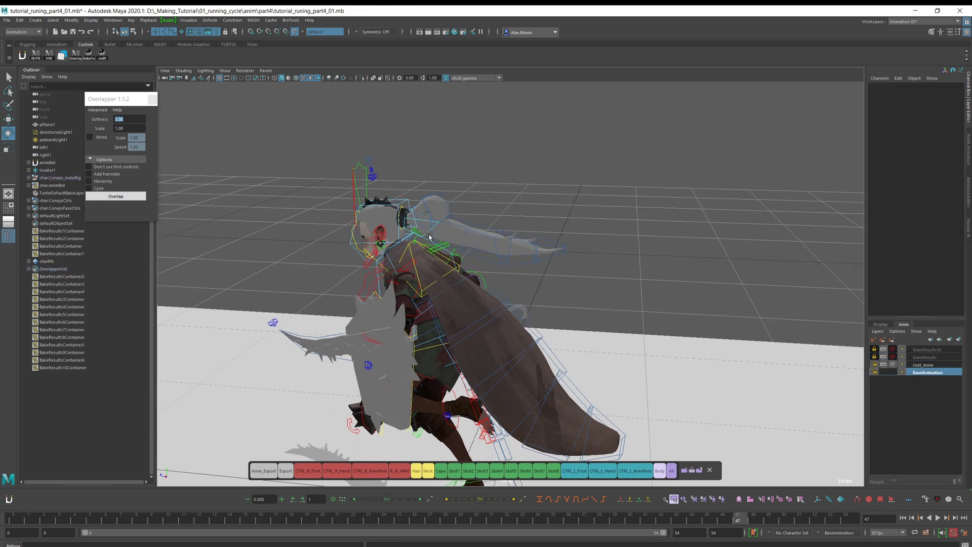
click(428, 236)
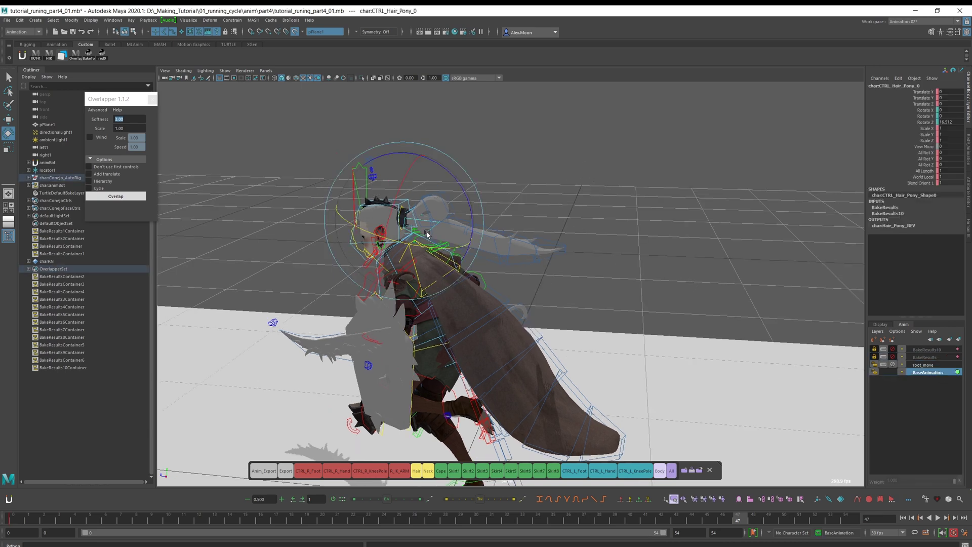
alt+drag(429, 236, 443, 269)
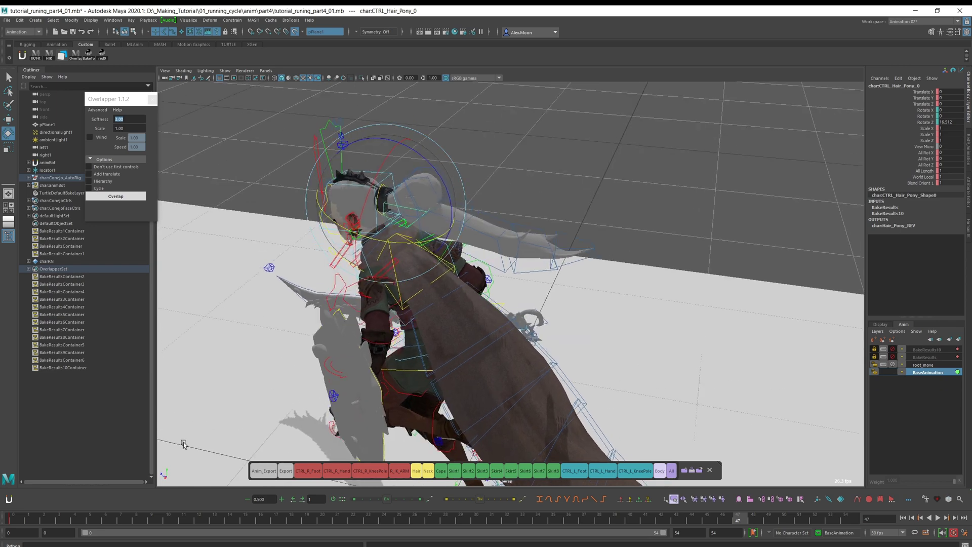
mouse_move(114, 518)
mouse_down()
mouse_move(300, 521)
mouse_move(11, 521)
mouse_up()
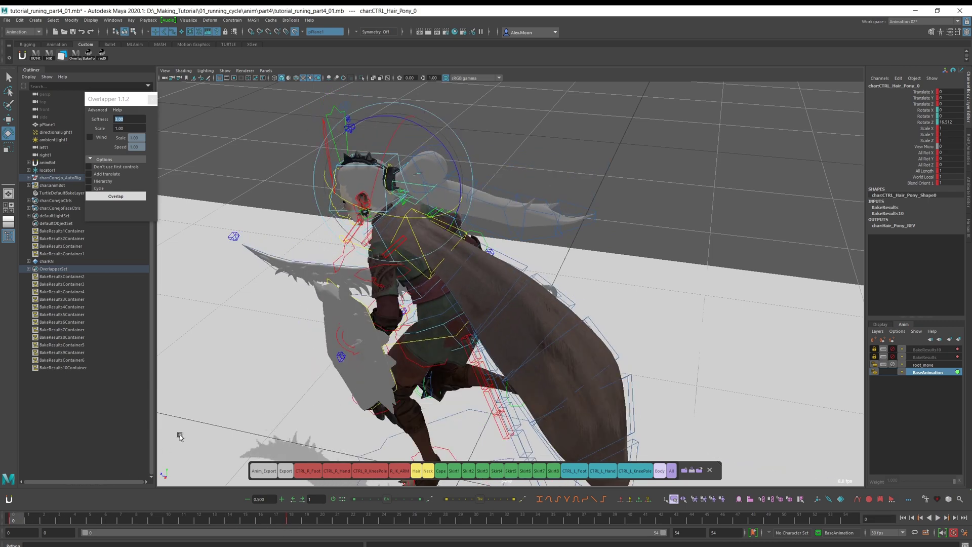
alt+middle_drag(269, 353, 297, 341)
alt+drag(297, 342, 266, 371)
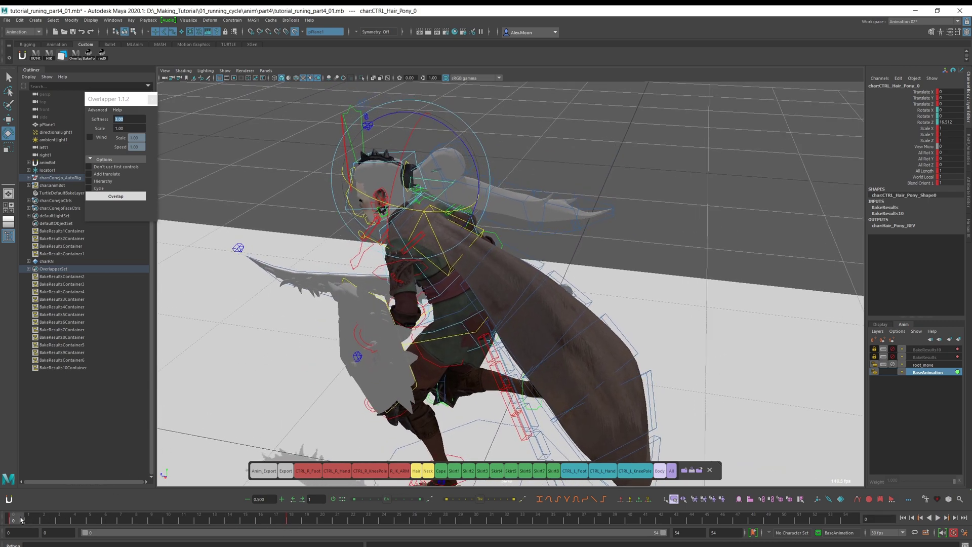
- At frame 8, swing CTRL_Hair_Pony_0 sideways to a rotation of about X -1.2, Y 4.0, Z 16.6
drag(20, 519, 112, 523)
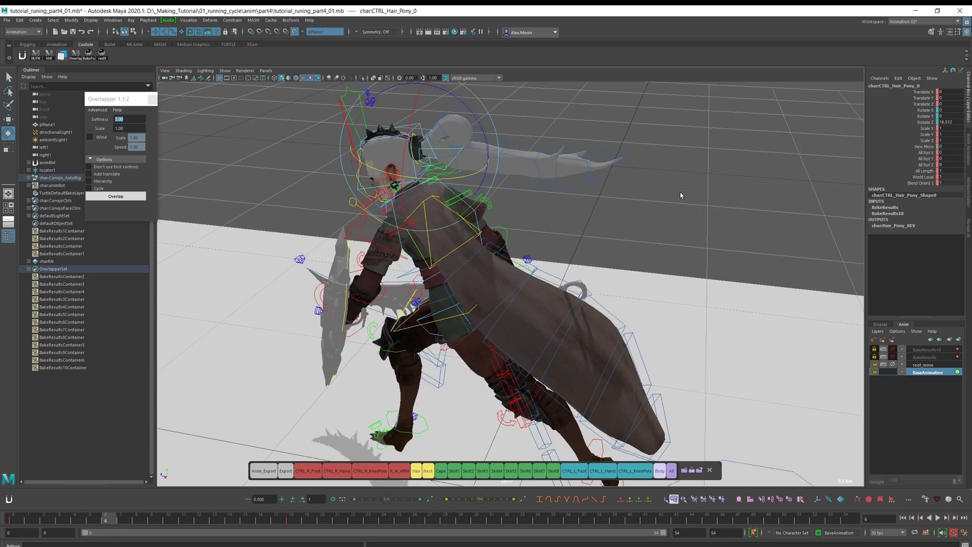
alt+drag(685, 189, 410, 343)
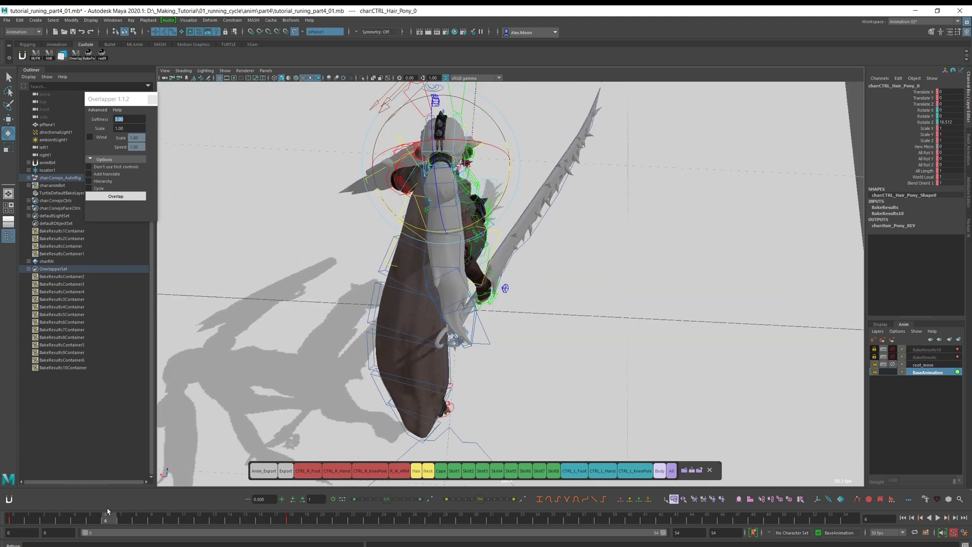
key(alt+v)
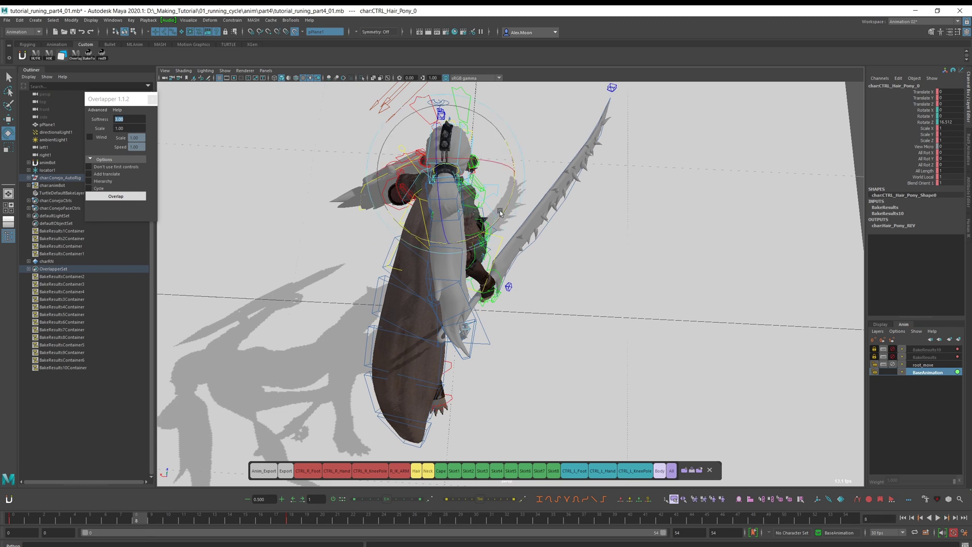
alt+drag(499, 212, 511, 223)
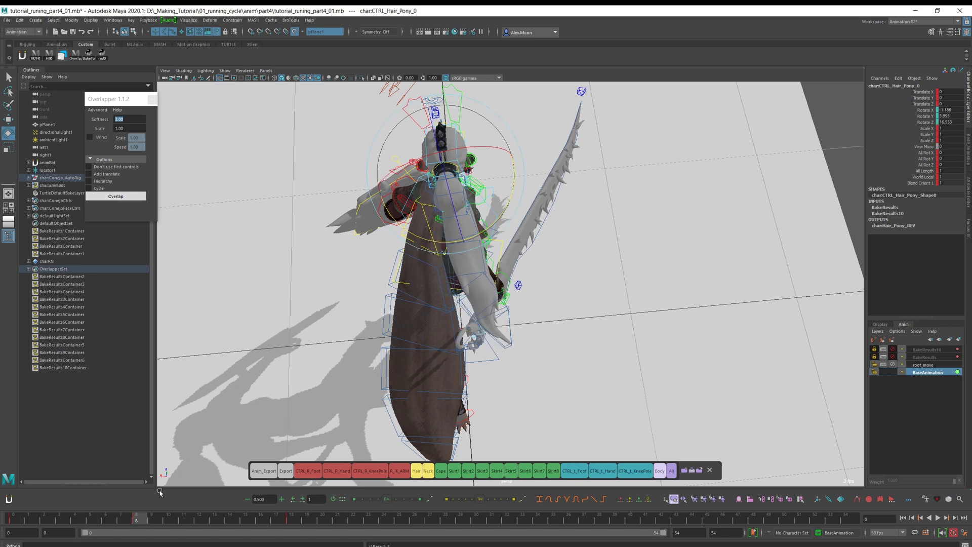
- At frame 18, swing CTRL_Hair_Pony_0 to the opposite side, to a rotation of about X 4.0, Y -13.1, Z 17.0, and key it
drag(140, 519, 291, 520)
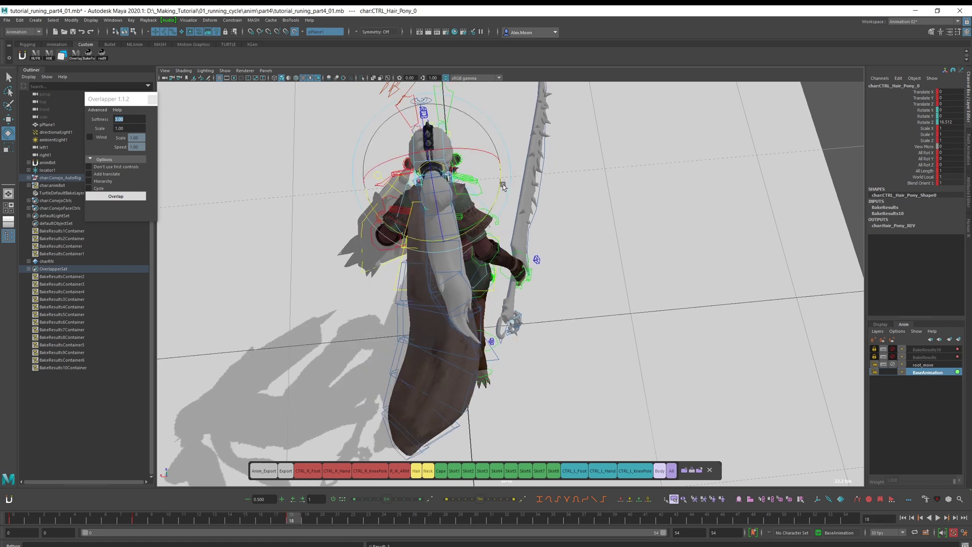
mouse_move(501, 189)
mouse_down()
mouse_move(453, 231)
mouse_move(482, 235)
mouse_move(509, 175)
mouse_move(515, 190)
mouse_up()
key(ctrl+z)
click(8, 224)
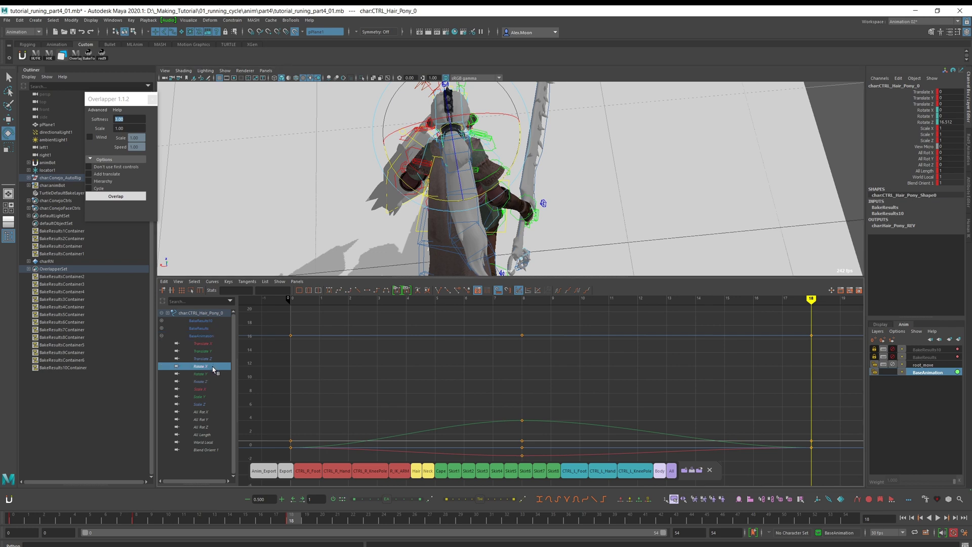
alt+middle_drag(624, 209, 627, 213)
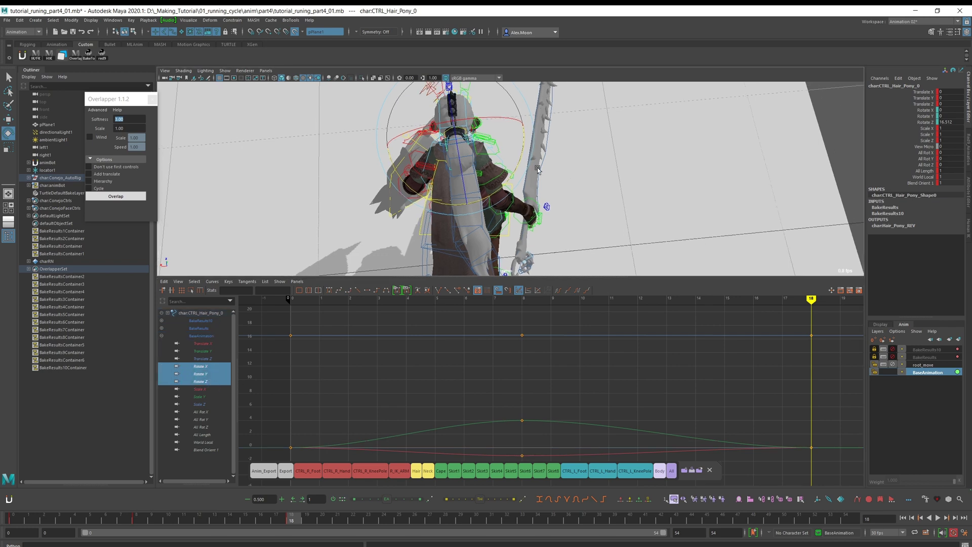
drag(523, 157, 523, 172)
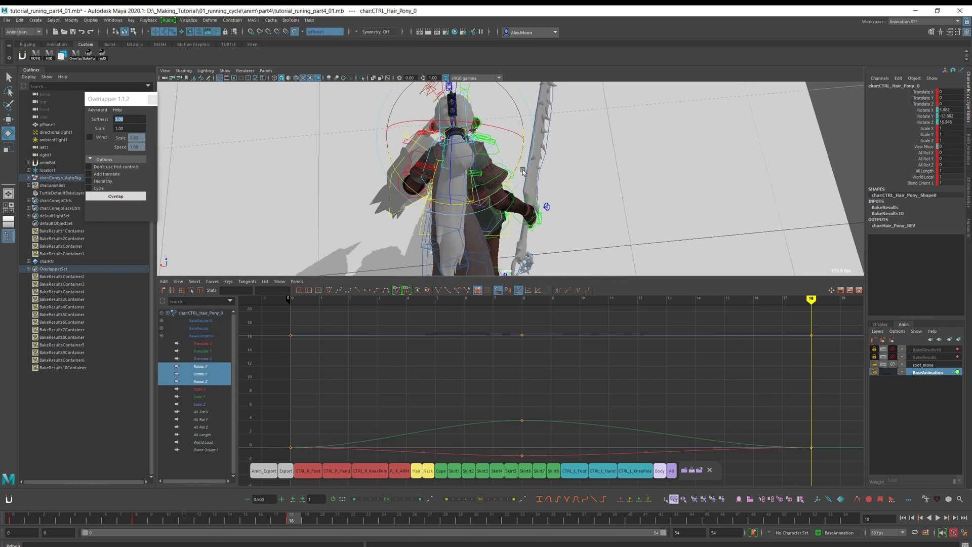
key(s)
key(f)
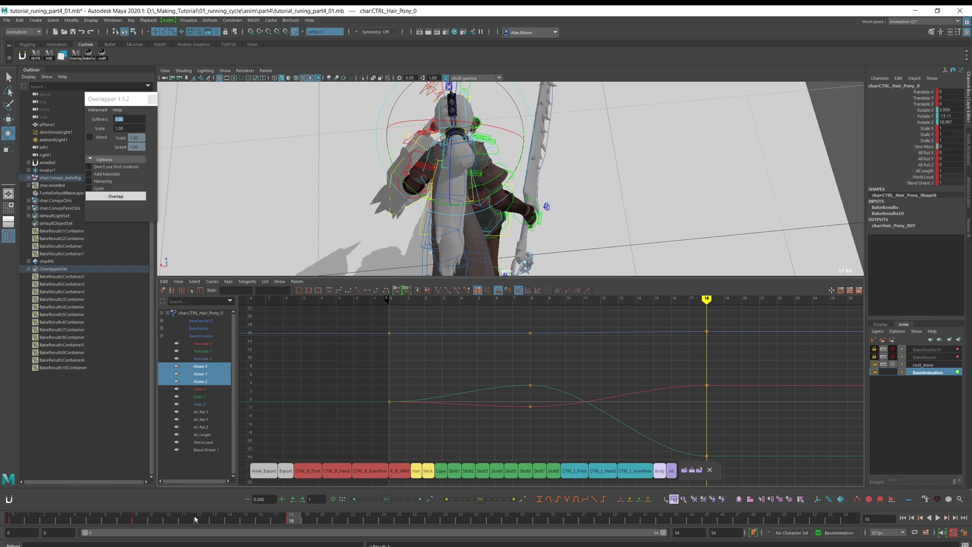
- Move the CTRL_Hair_Pony_0 key from frame 8 to frame 9 and play back the swing
drag(261, 516, 137, 521)
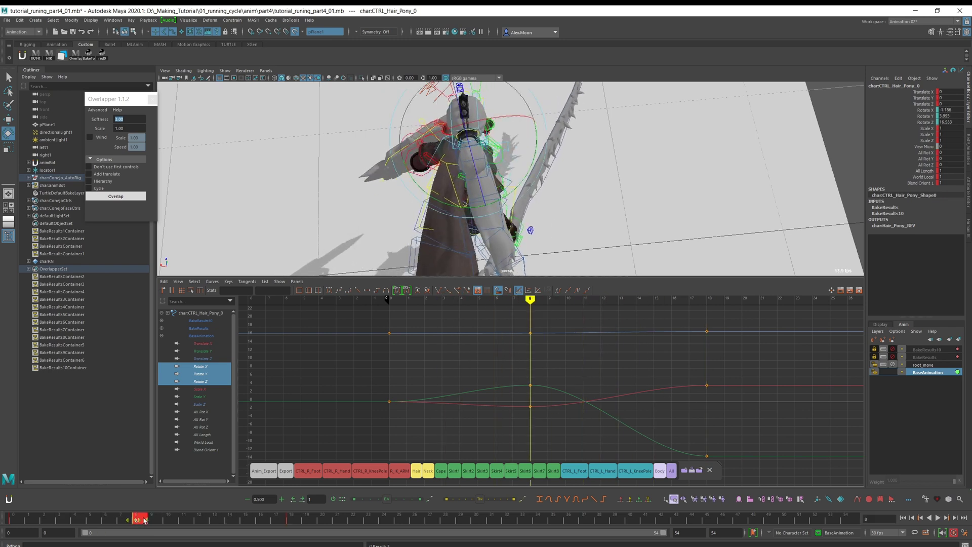
key(alt+v)
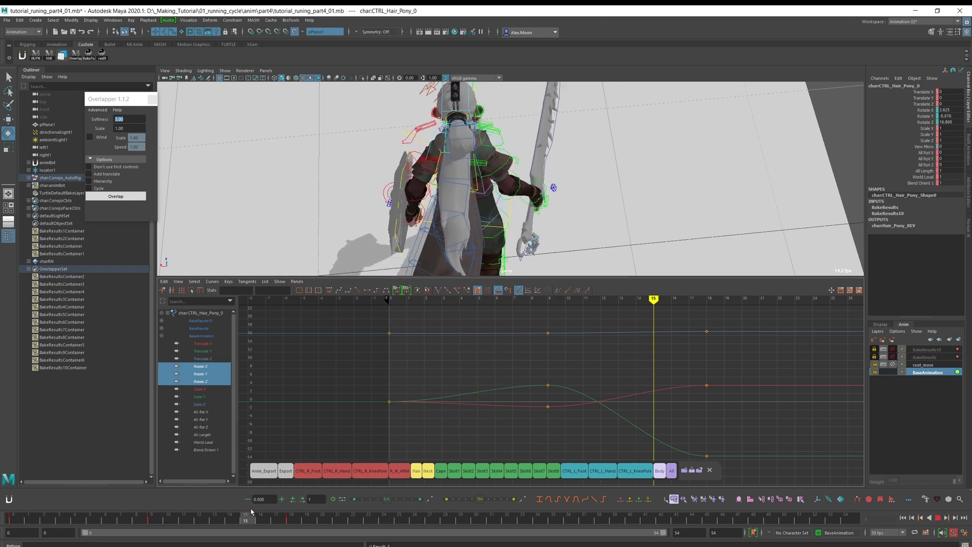
drag(160, 520, 291, 519)
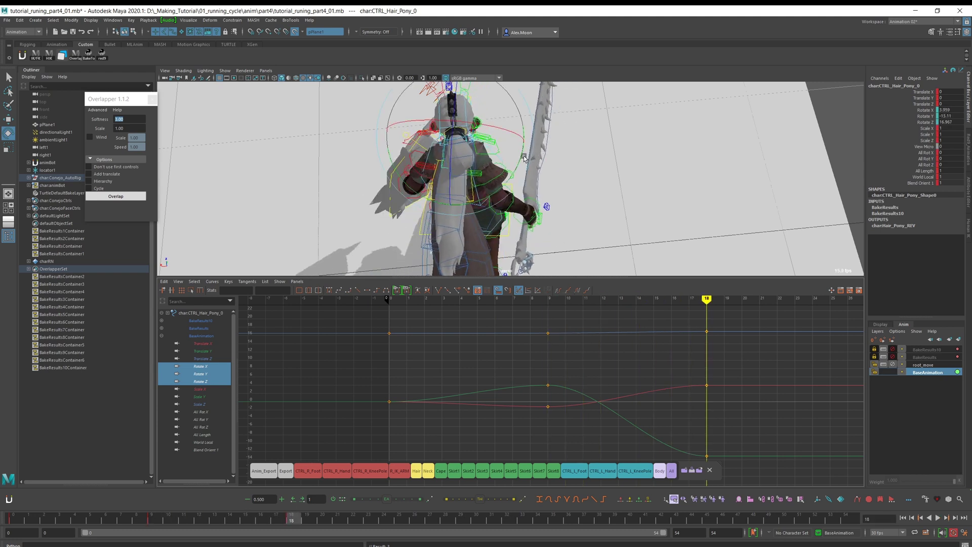
key(alt+v)
key(Escape)
- Copy the CTRL_Hair_Pony_0 key at frame 18, paste it at frame 0, and play back the loop
click(288, 522)
right_click(290, 517)
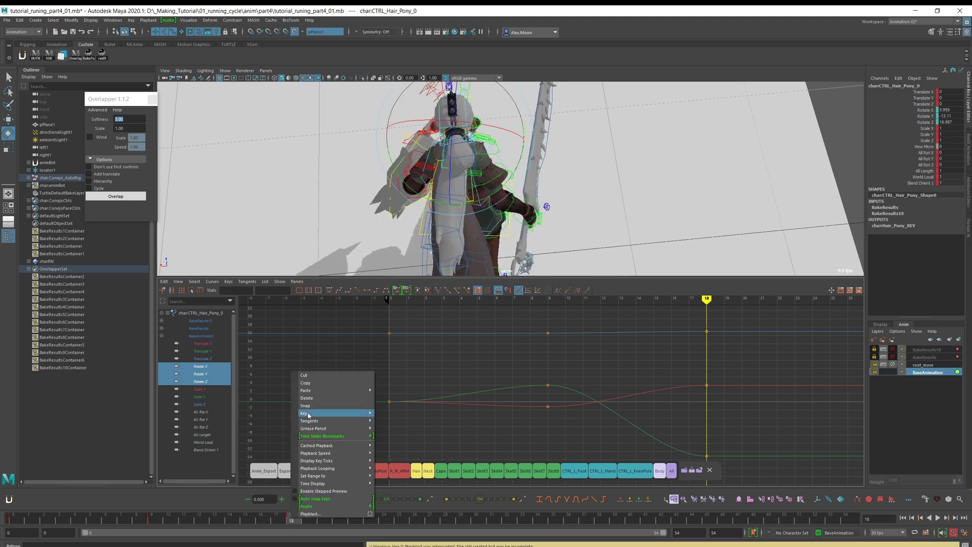
click(314, 383)
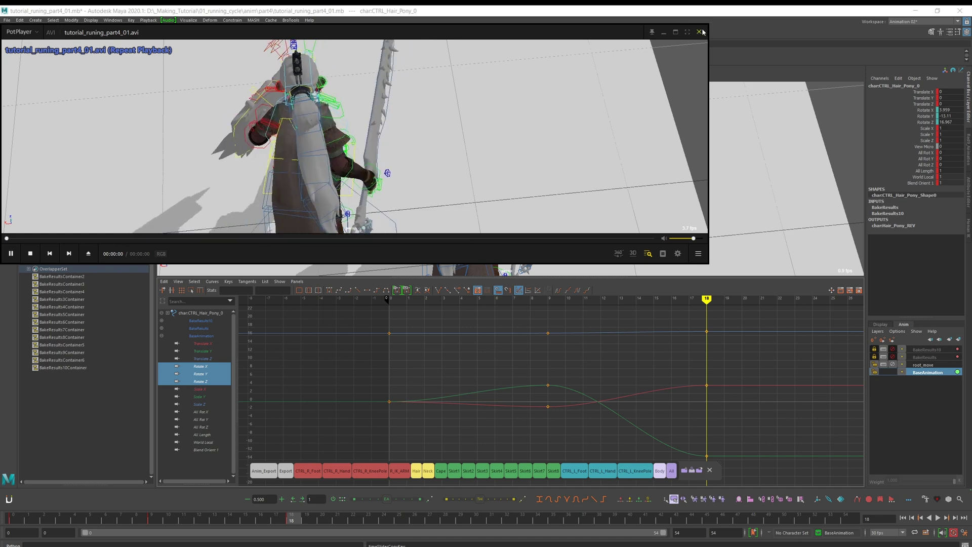
click(699, 31)
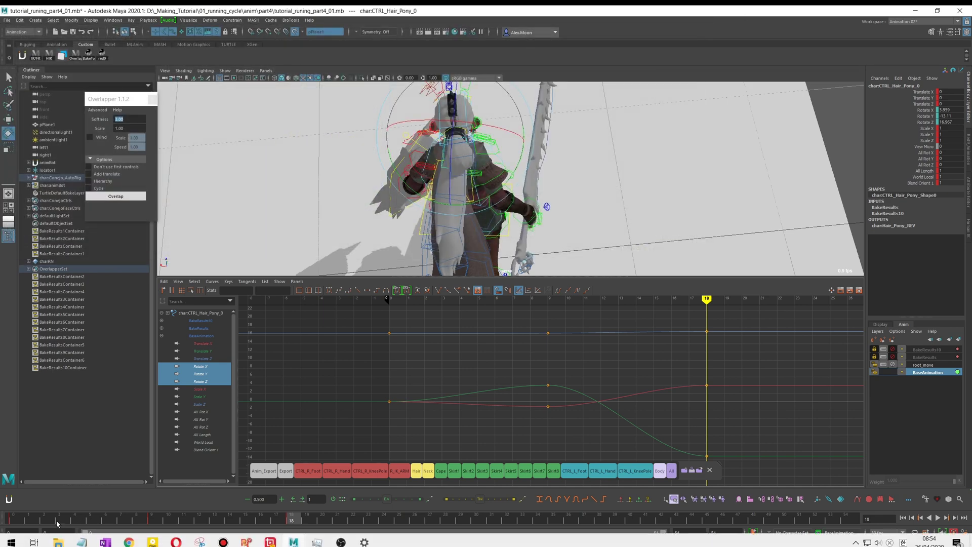
click(9, 519)
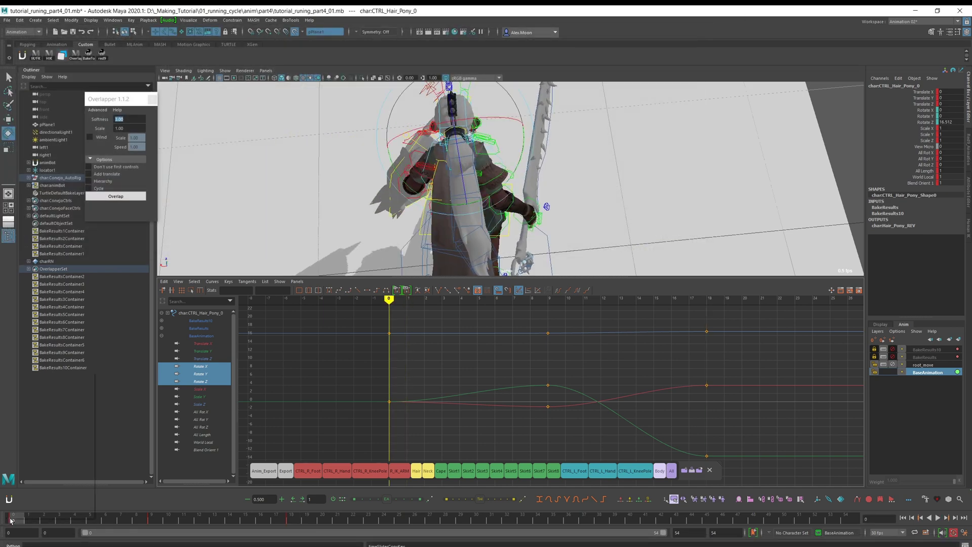
right_click(10, 520)
mouse_move(32, 392)
click(111, 391)
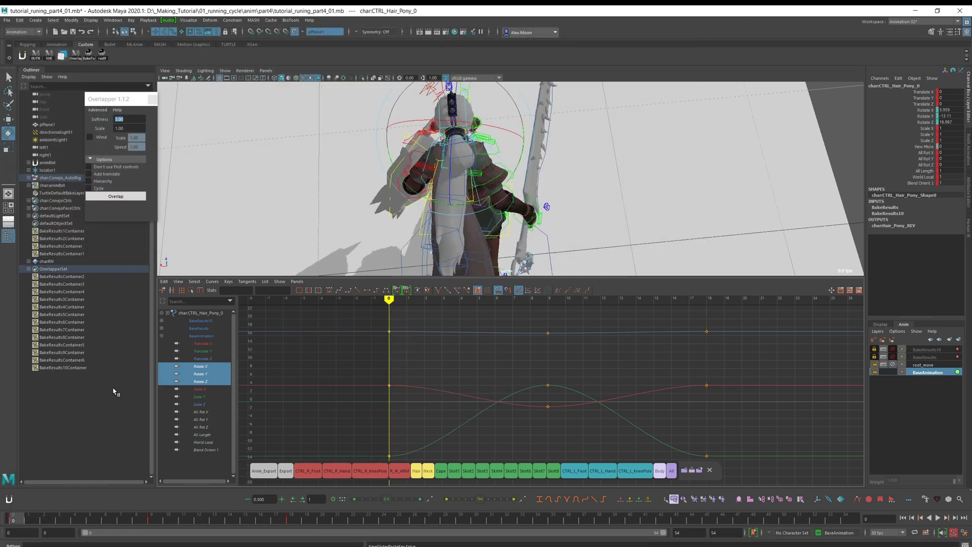
alt+middle_drag(449, 407, 465, 375)
mouse_move(23, 516)
mouse_down()
mouse_move(36, 515)
mouse_move(12, 519)
mouse_up()
key(alt+v)
drag(160, 515, 297, 510)
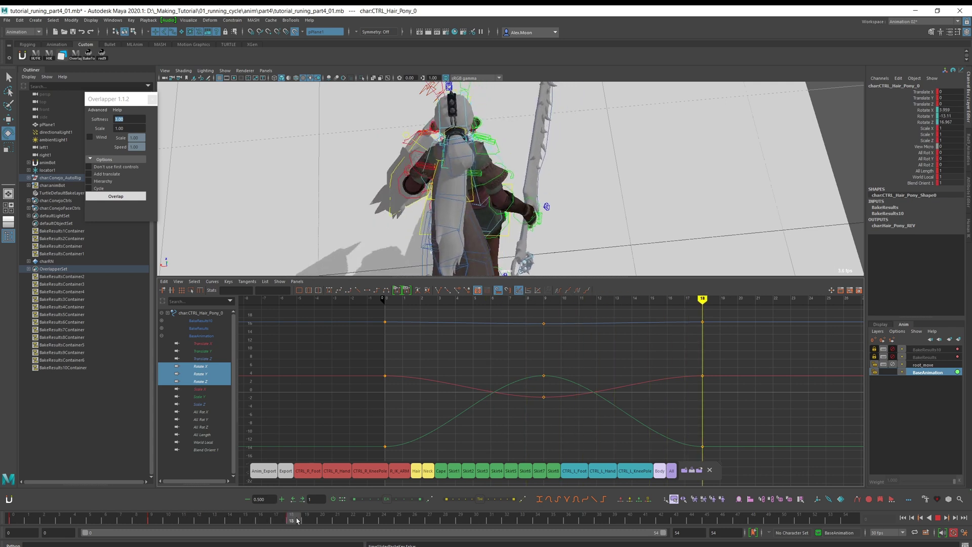
- Set both the pre and post infinity of the CTRL_Hair_Pony_0 rotation curves to Cycle with Offset
scroll(425, 399, down, 6)
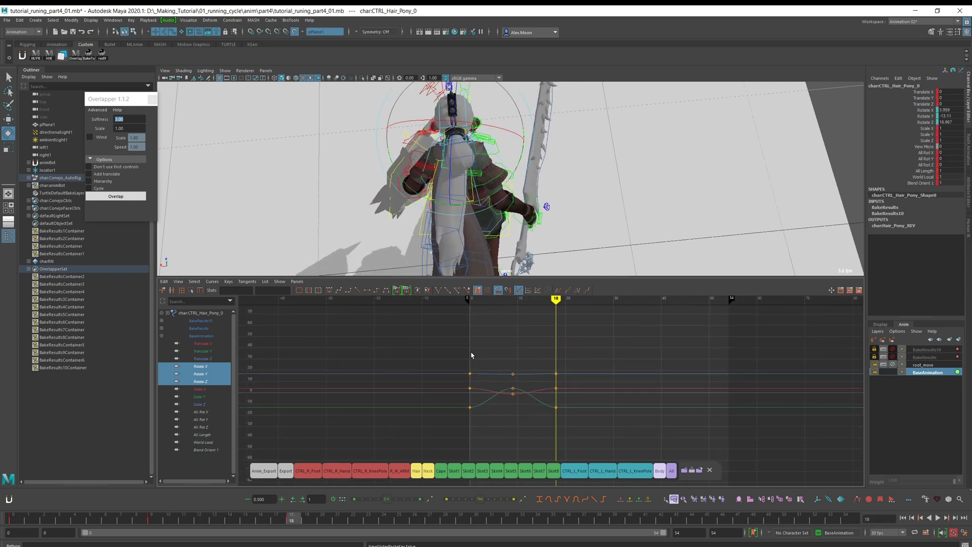
alt+middle_drag(485, 347, 462, 347)
click(213, 282)
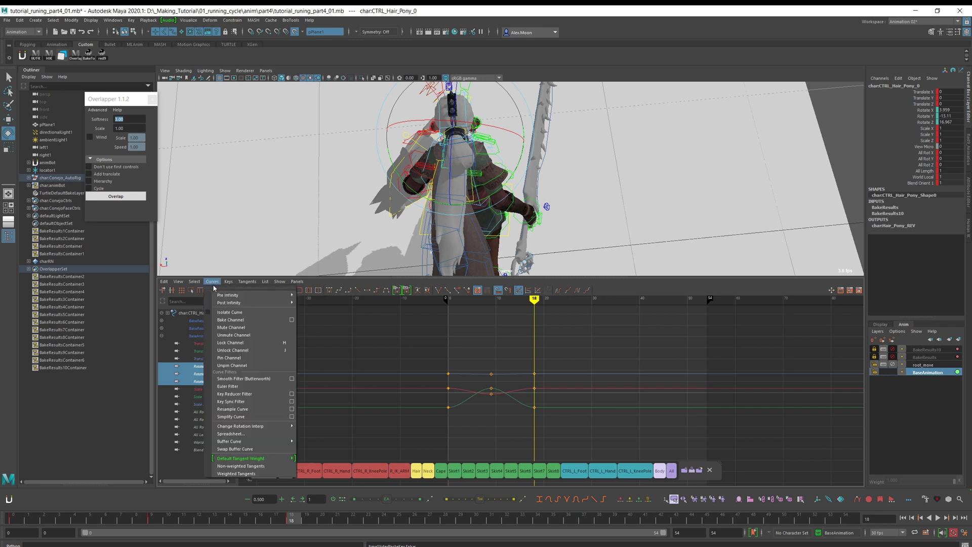
mouse_move(263, 299)
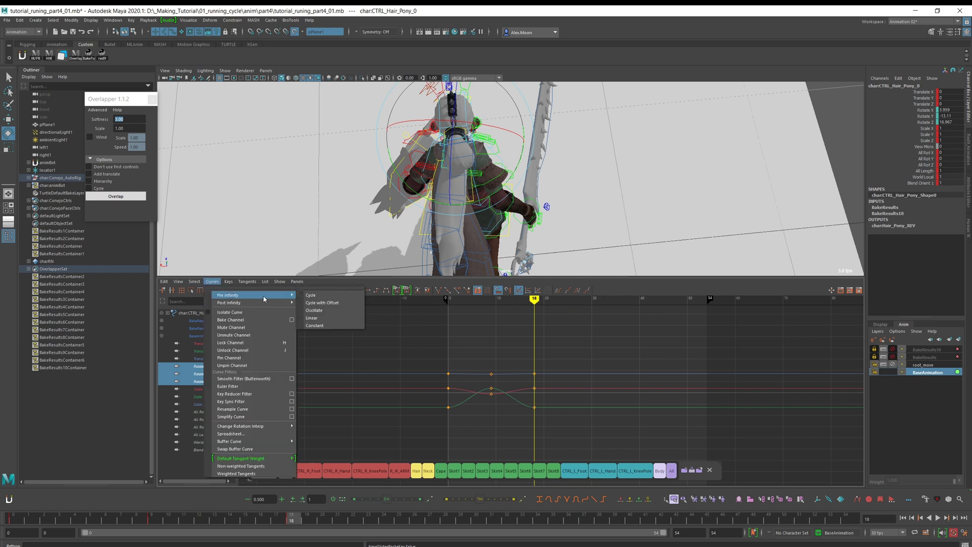
click(336, 302)
click(212, 281)
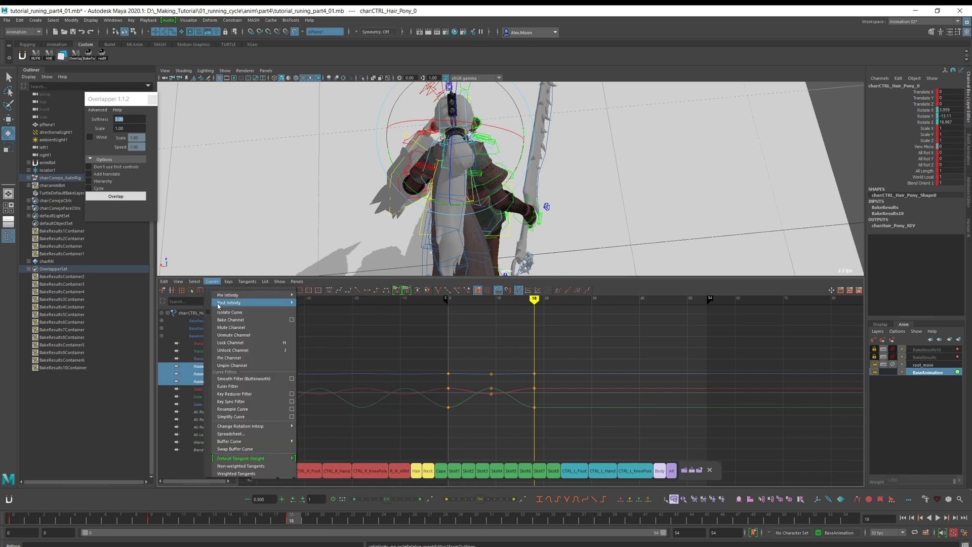
mouse_move(263, 302)
click(314, 310)
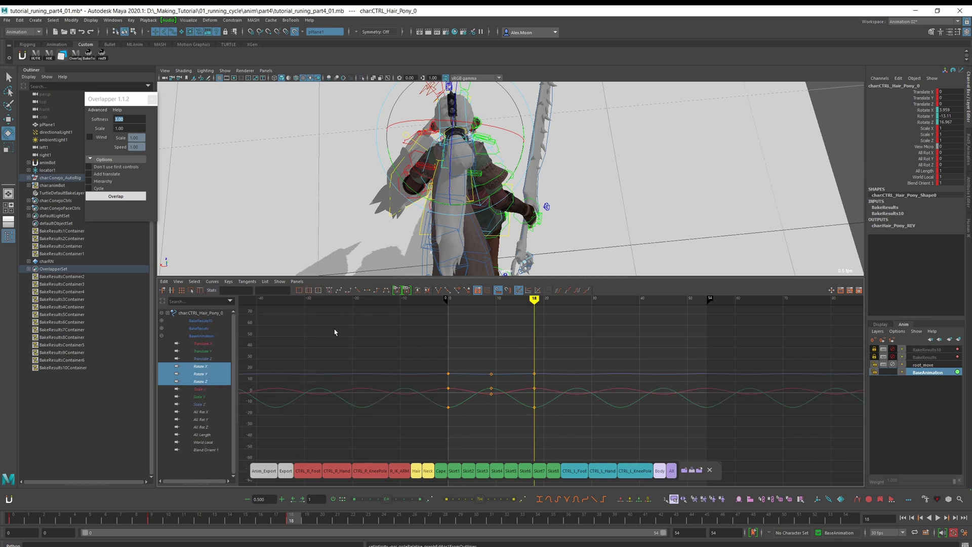
- Play back the cycled root ponytail swing and examine it from behind and from the side
key(alt+v)
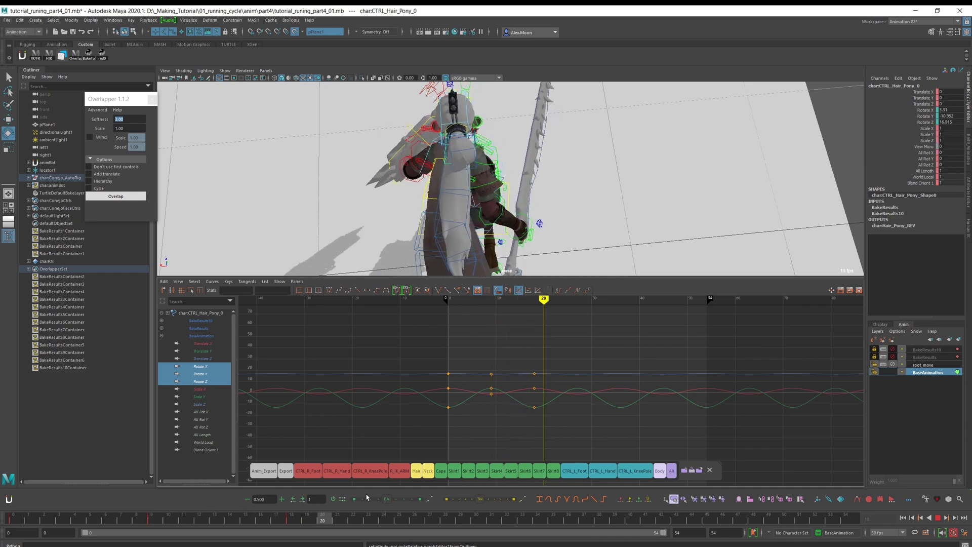
key(alt+v)
click(938, 518)
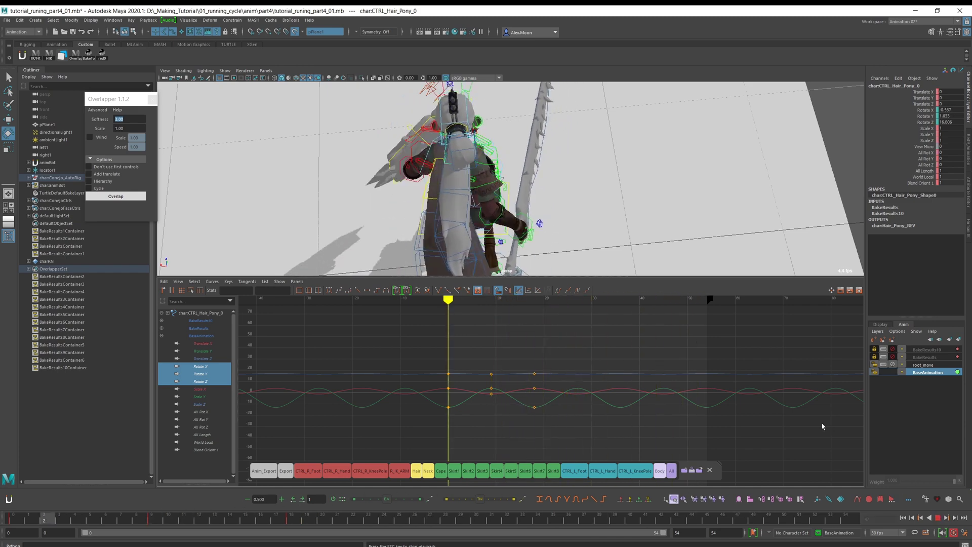
alt+drag(590, 212, 740, 273)
click(937, 517)
alt+drag(696, 223, 585, 181)
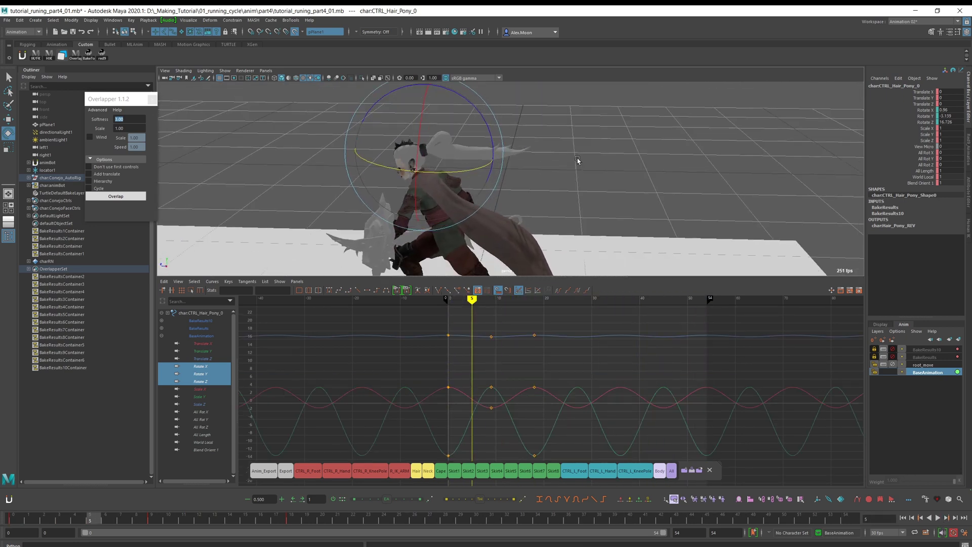
alt+drag(577, 160, 598, 168)
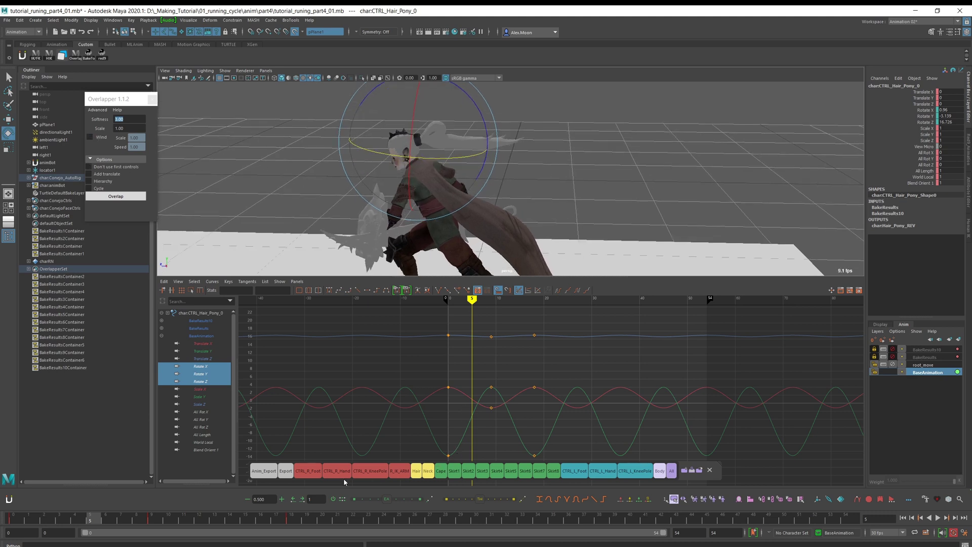
- Select all the ponytail controls with the Hair selection set and show only their BaseAnimation curves
click(619, 125)
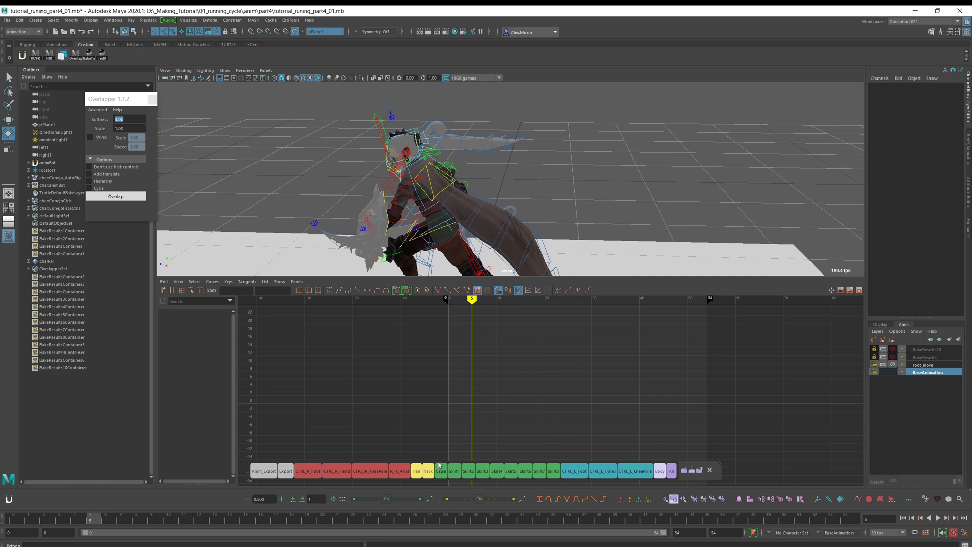
alt+drag(591, 146, 593, 147)
alt+drag(583, 190, 580, 183)
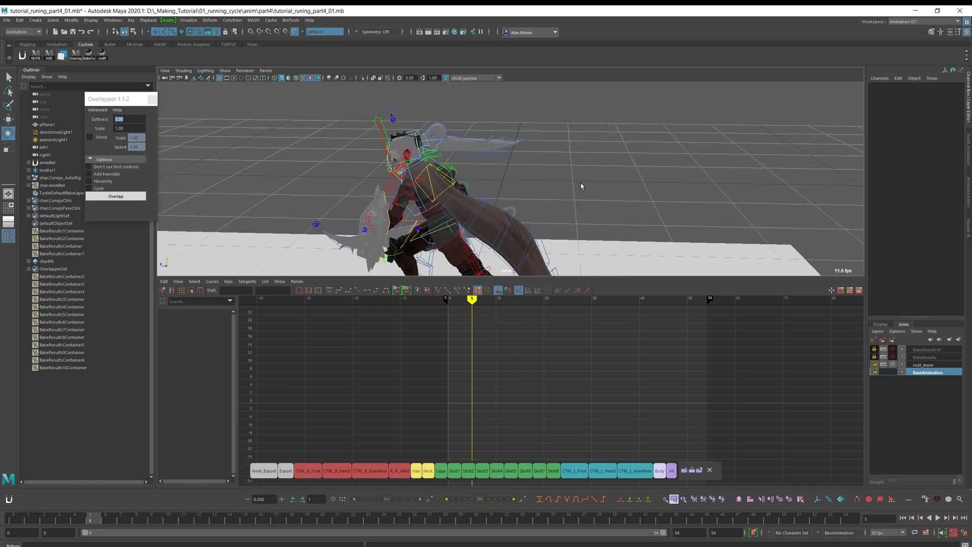
click(415, 471)
alt+middle_drag(682, 261, 677, 250)
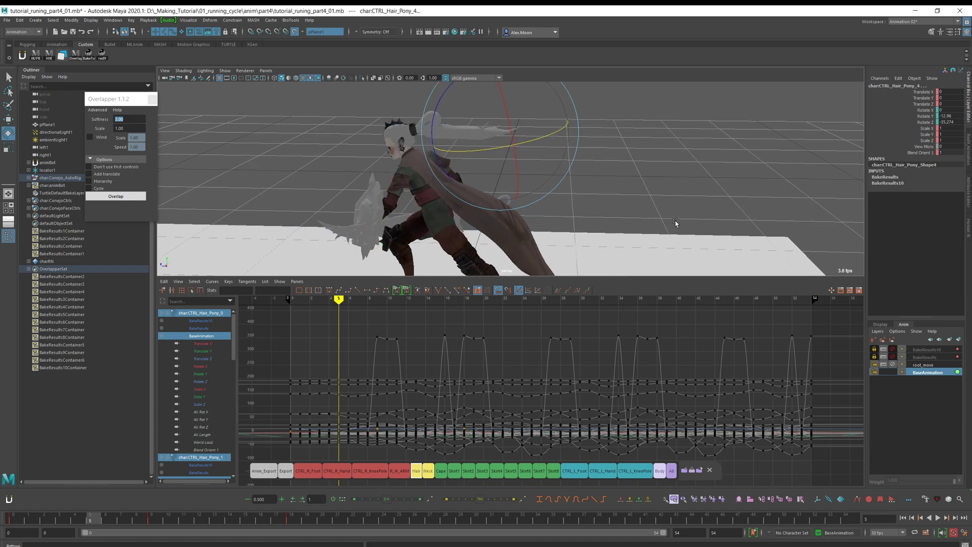
alt+middle_drag(621, 338, 596, 341)
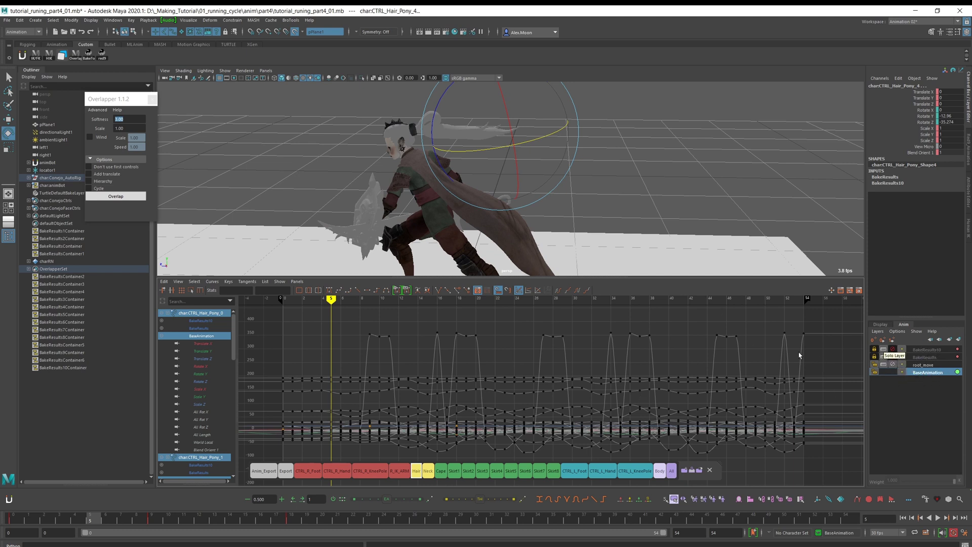
alt+middle_drag(451, 342, 452, 343)
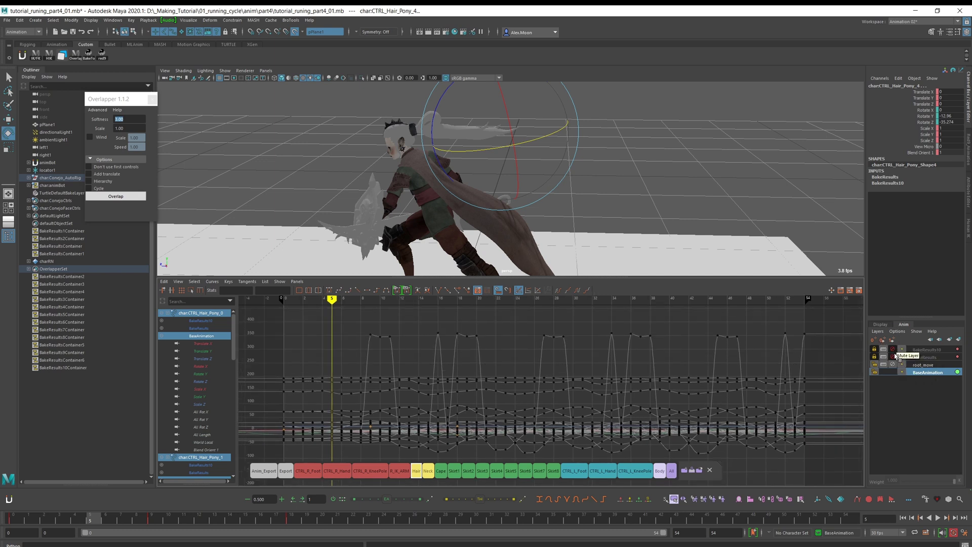
click(924, 374)
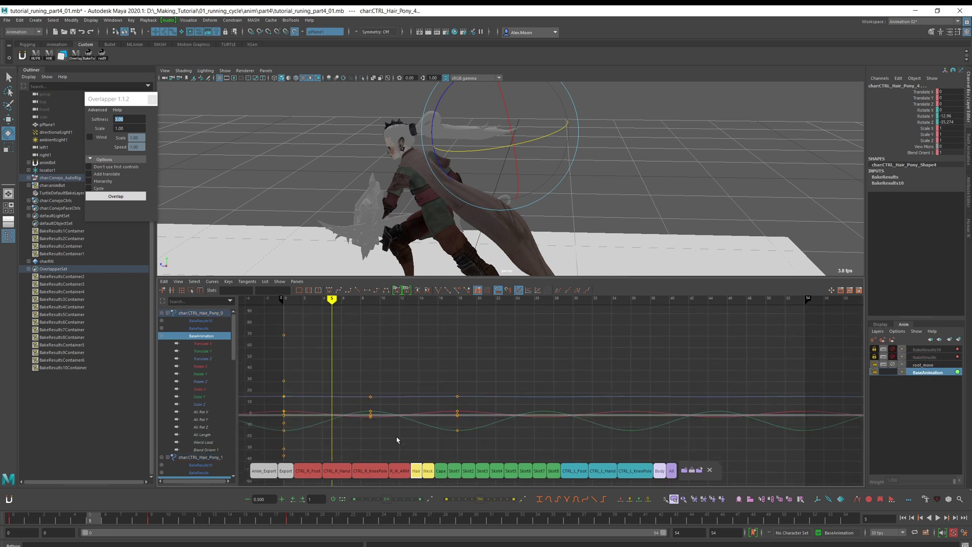
- Preview the ponytail motion from the side and rear, and run Overlapper on the selected ponytail controls
key(alt+v)
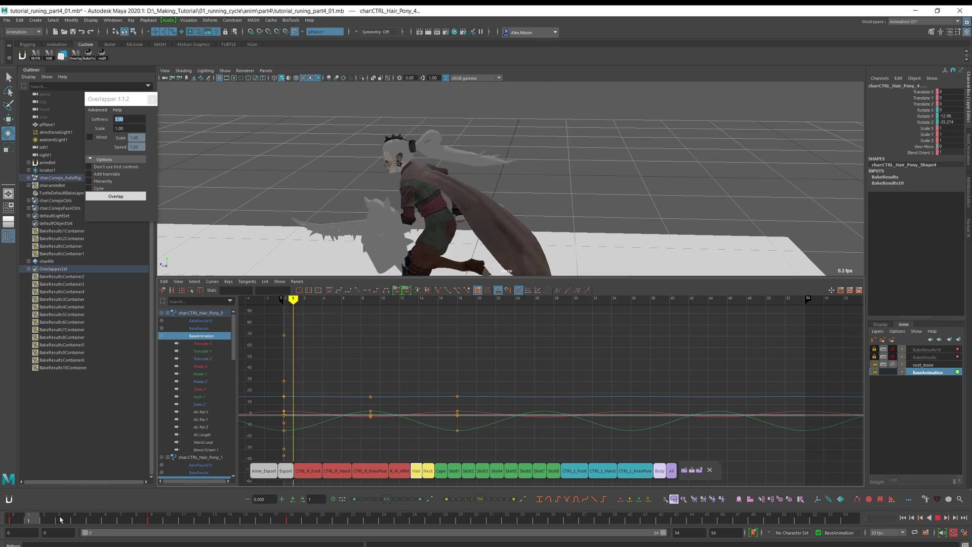
key(alt+v)
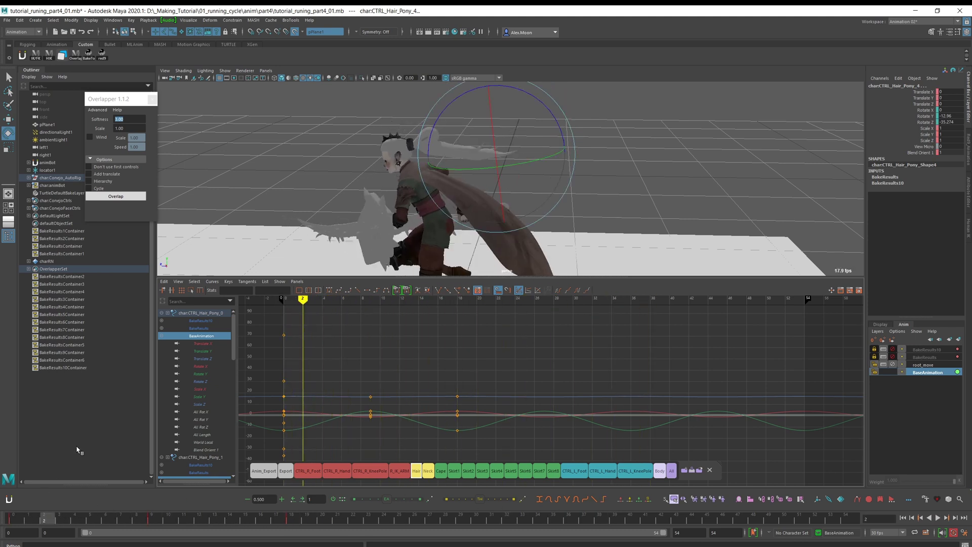
alt+drag(591, 223, 577, 225)
alt+drag(635, 174, 637, 152)
alt+middle_drag(636, 153, 615, 161)
click(130, 201)
click(129, 197)
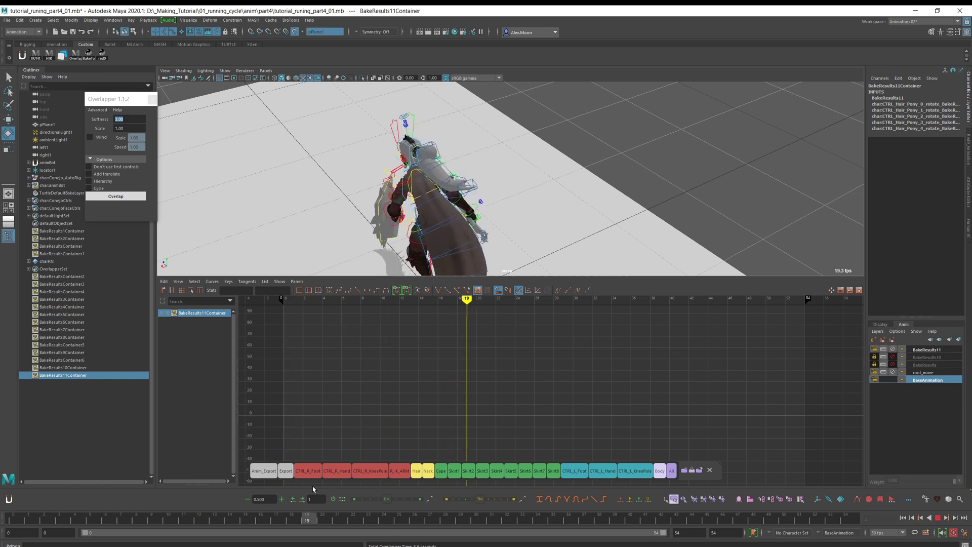
- Enlarge the perspective view and play back the new ponytail overlap, examining it from behind, the front and above
key(alt+v)
key(space)
alt+drag(506, 202, 536, 254)
alt+right_drag(536, 255, 535, 287)
alt+drag(535, 288, 191, 457)
key(alt+v)
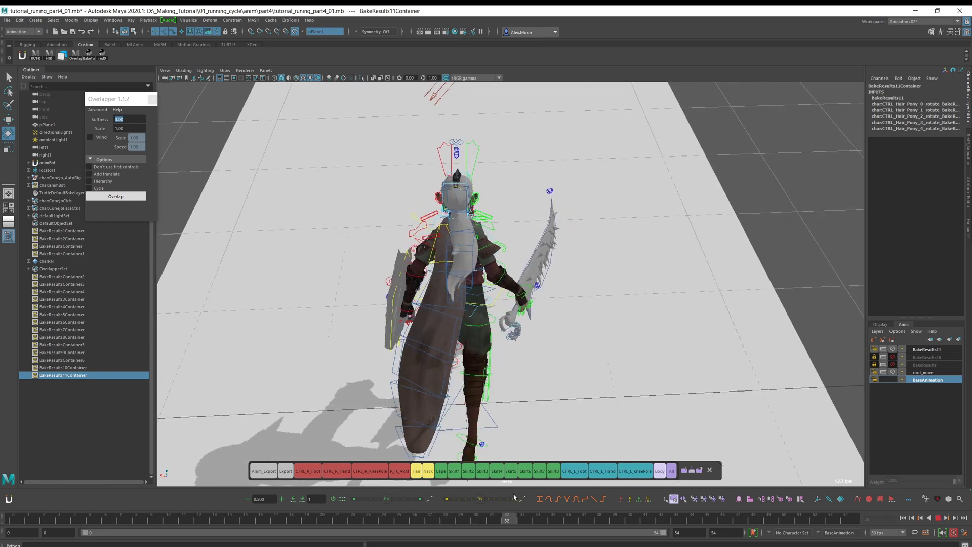
key(alt+v)
alt+drag(703, 222, 527, 311)
key(alt+v)
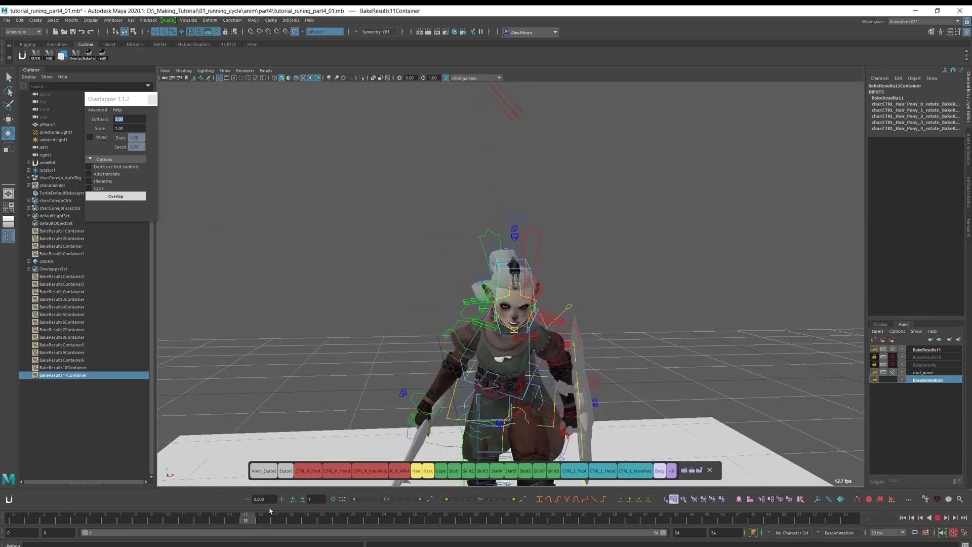
key(alt+v)
alt+drag(653, 324, 642, 352)
key(alt+v)
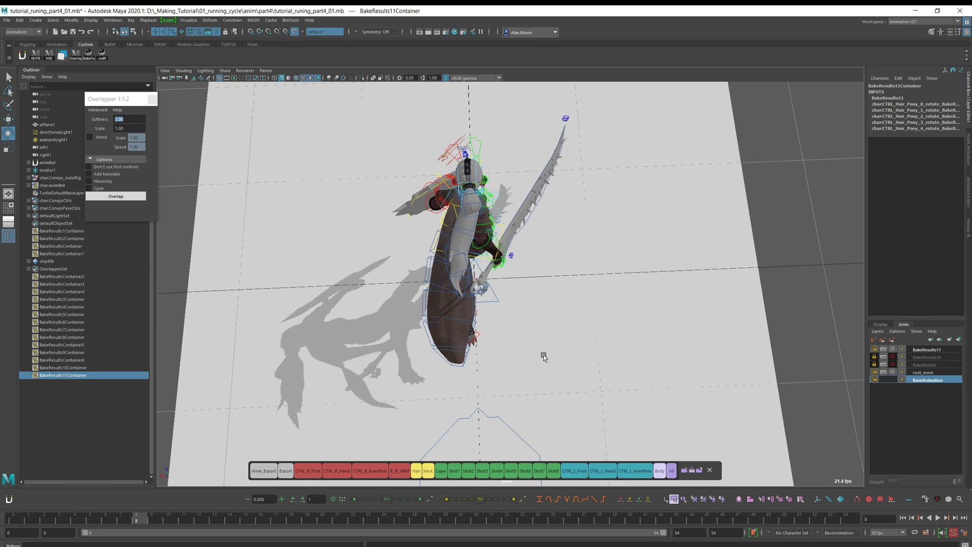
- Mute the BakeResults11 layer, unmute BakeResults, and play back its ponytail motion from behind and above
alt+drag(541, 348, 757, 397)
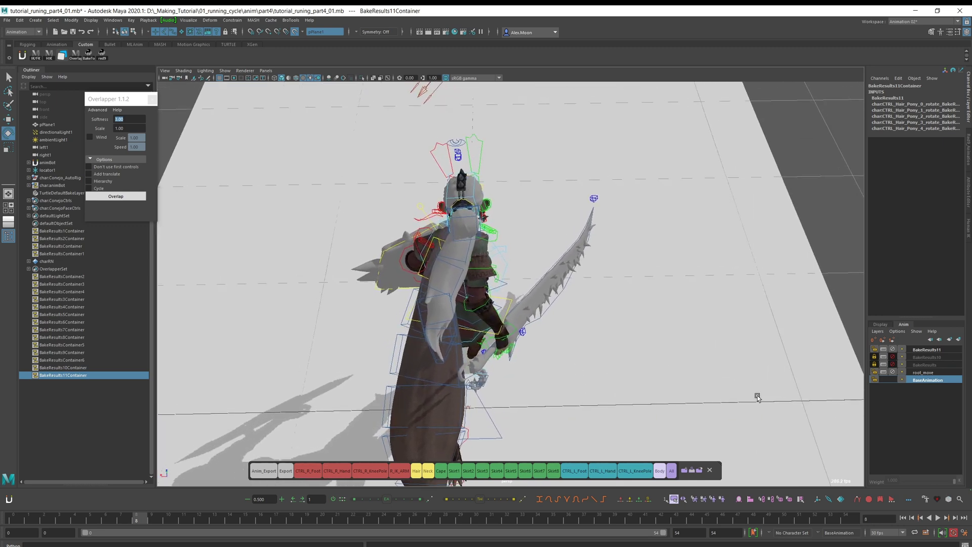
click(893, 350)
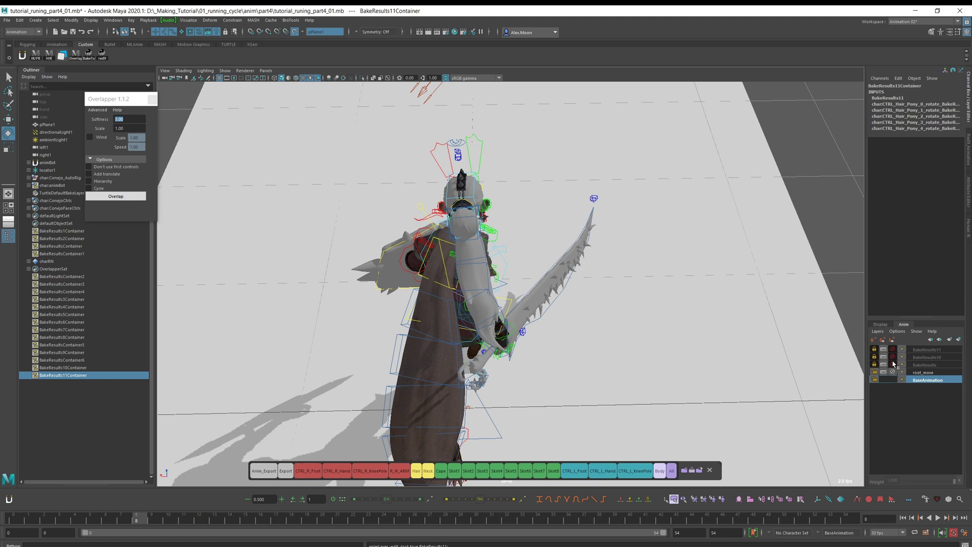
click(893, 364)
alt+drag(823, 368, 636, 343)
click(937, 518)
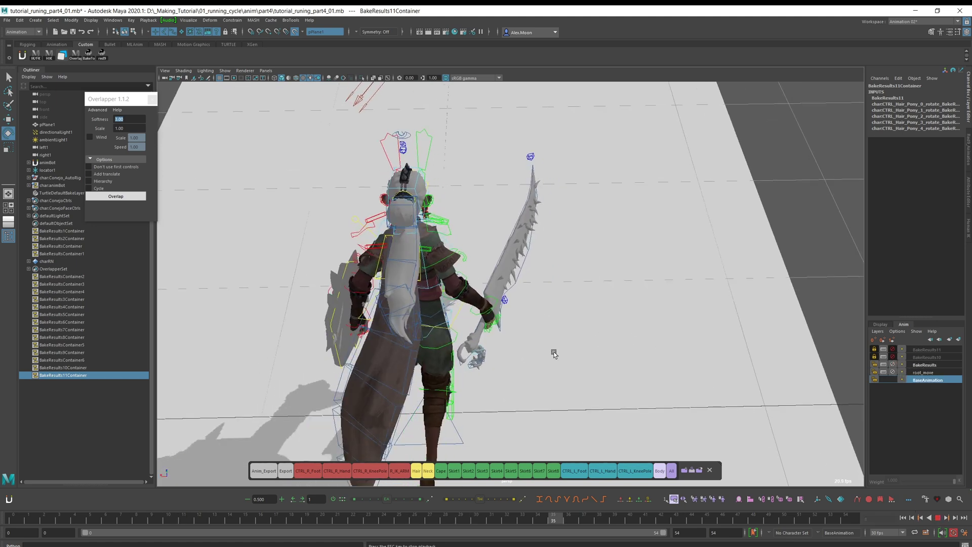
mouse_move(405, 319)
alt+mouse_down()
mouse_move(505, 308)
mouse_move(499, 291)
mouse_move(472, 309)
mouse_move(400, 305)
alt+mouse_up()
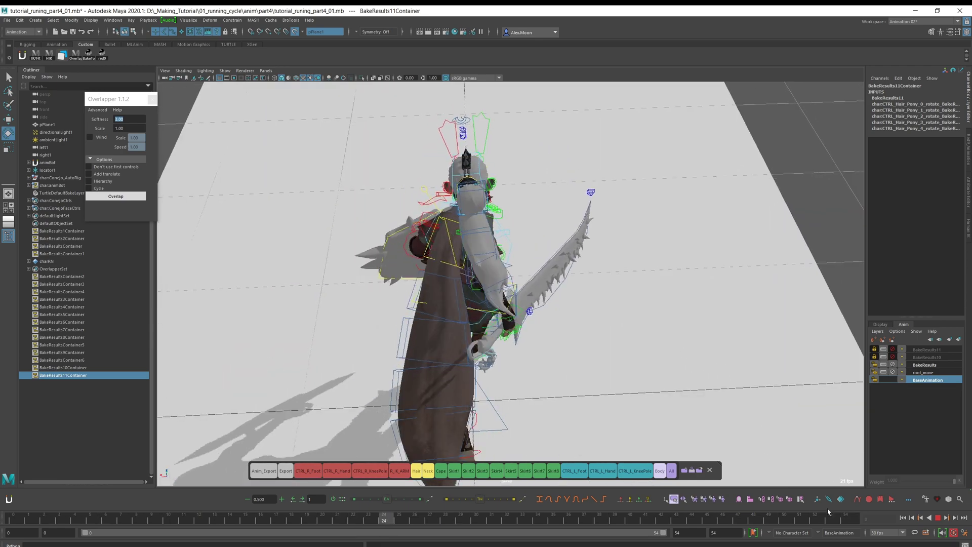
click(936, 517)
- Mute the BakeResults layer, enable BakeResults10 instead, and review its ponytail playback from the side and behind
click(892, 365)
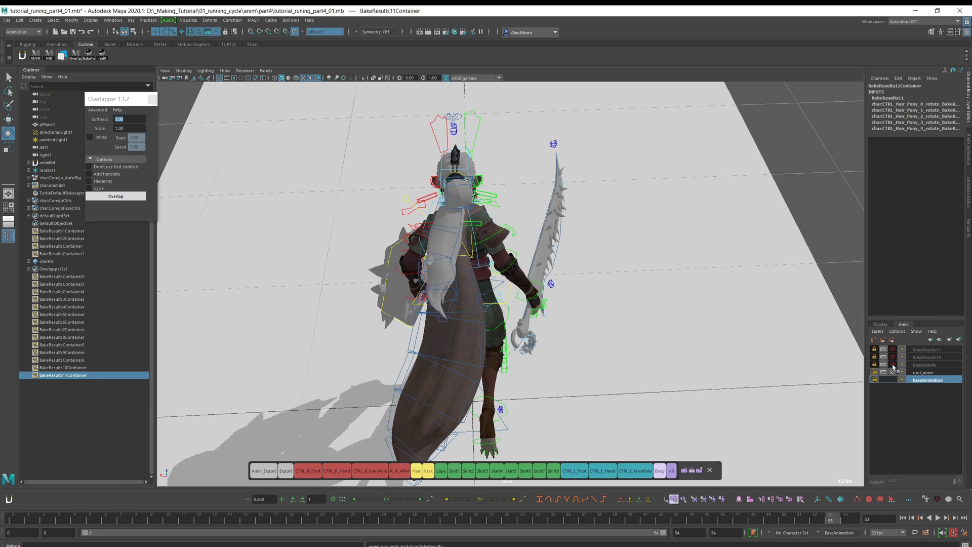
click(892, 357)
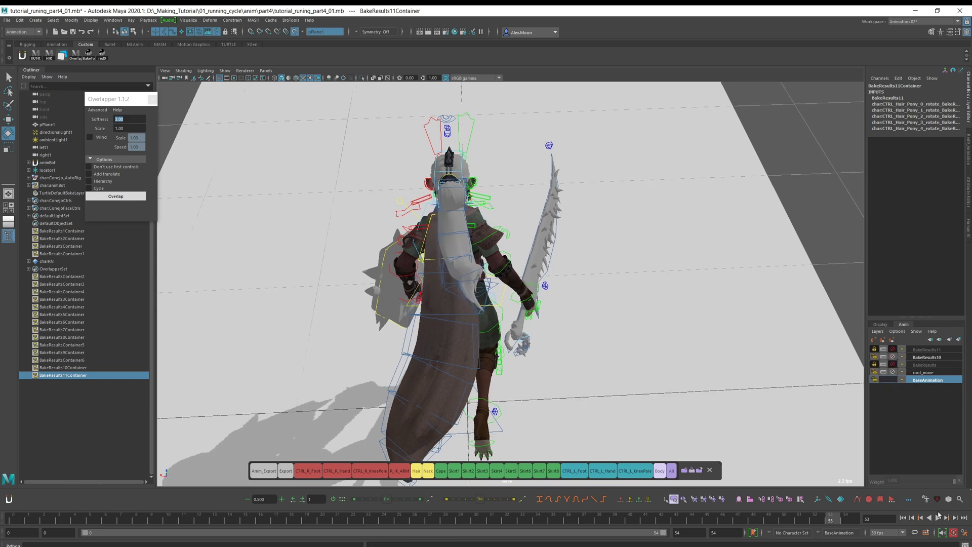
alt+drag(440, 349, 390, 278)
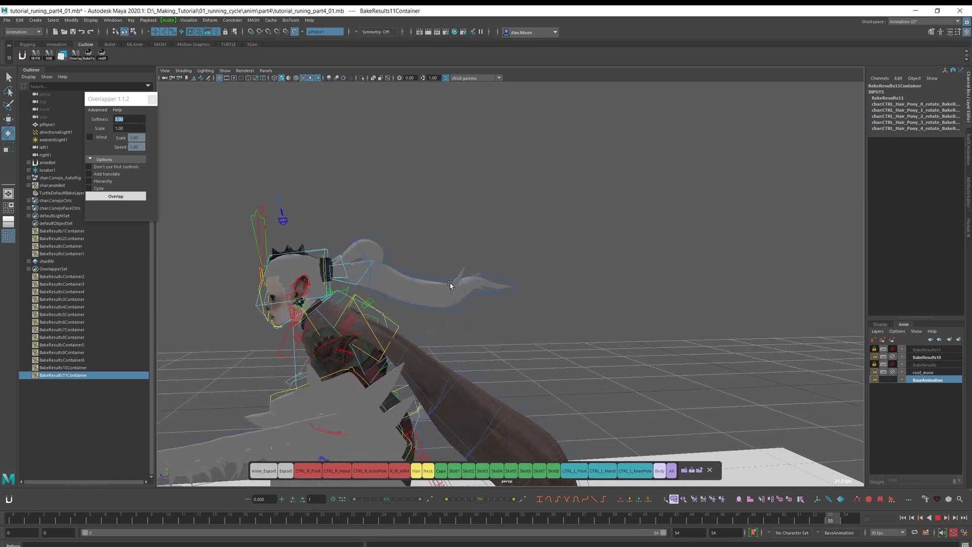
alt+drag(419, 305, 503, 232)
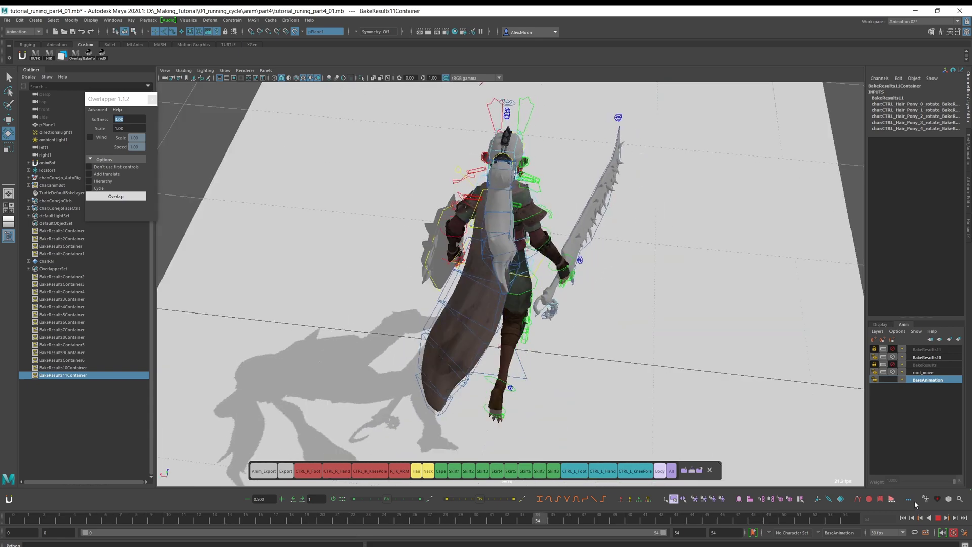
click(938, 517)
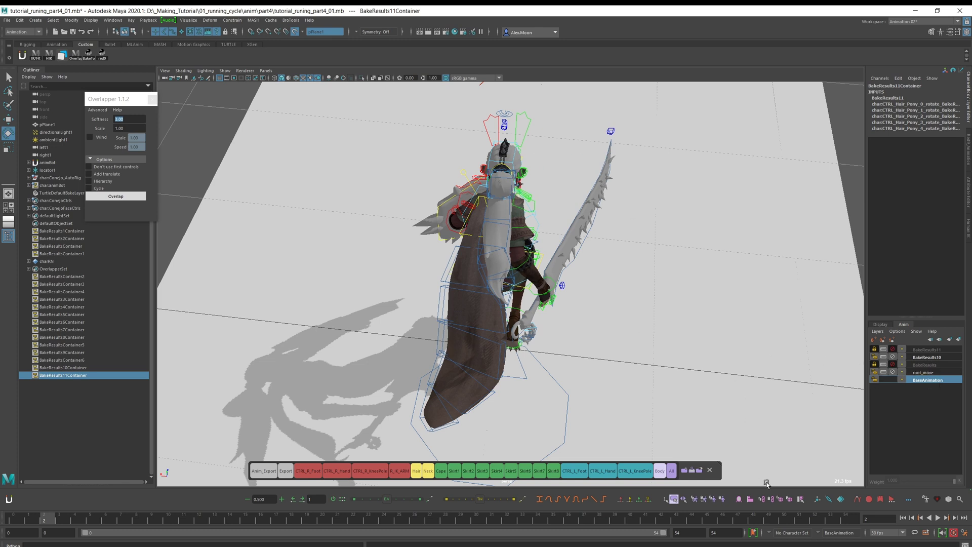
- Switch from the BakeResults10 layer back to BakeResults11 and examine its ponytail playback from behind, above and the side
click(892, 357)
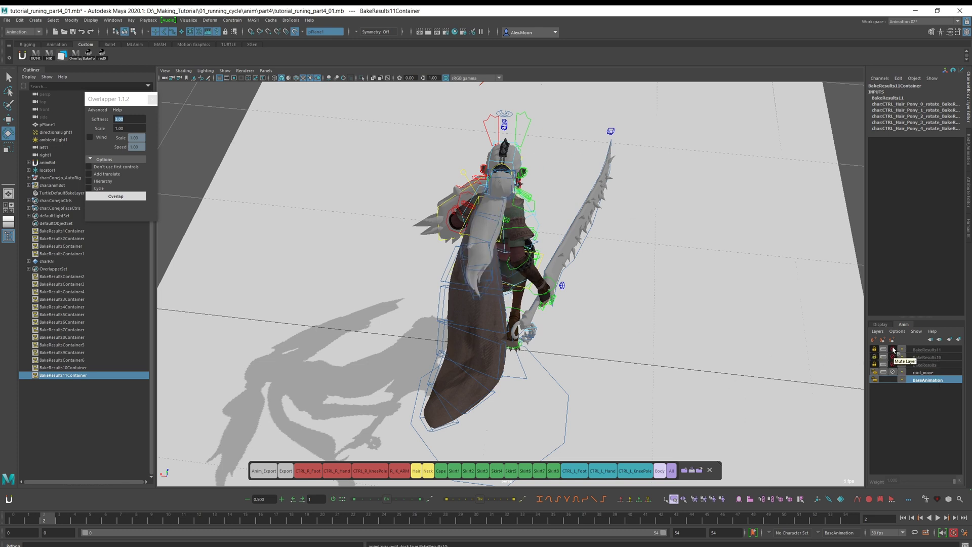
click(892, 350)
alt+middle_drag(672, 304, 657, 313)
alt+drag(658, 312, 708, 353)
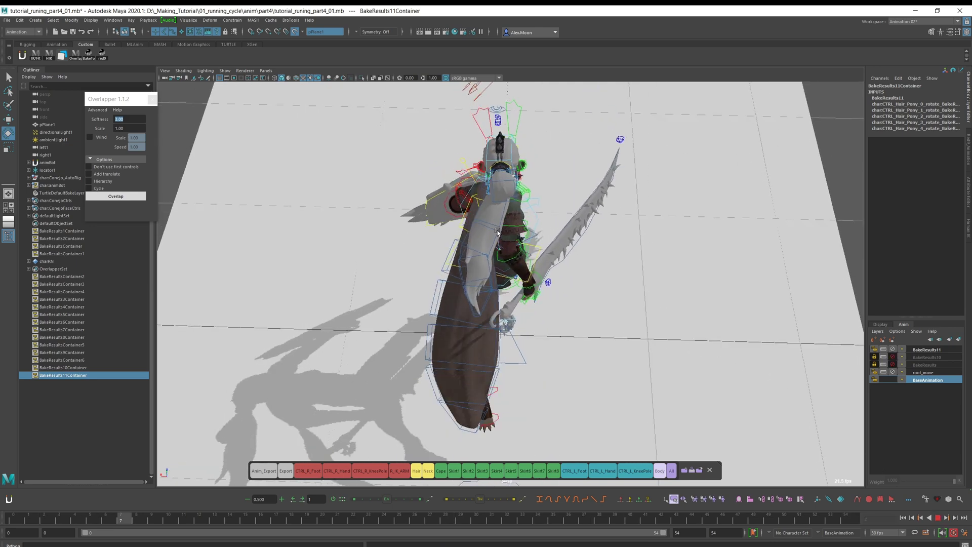
scroll(558, 257, down, 2)
alt+drag(560, 258, 566, 257)
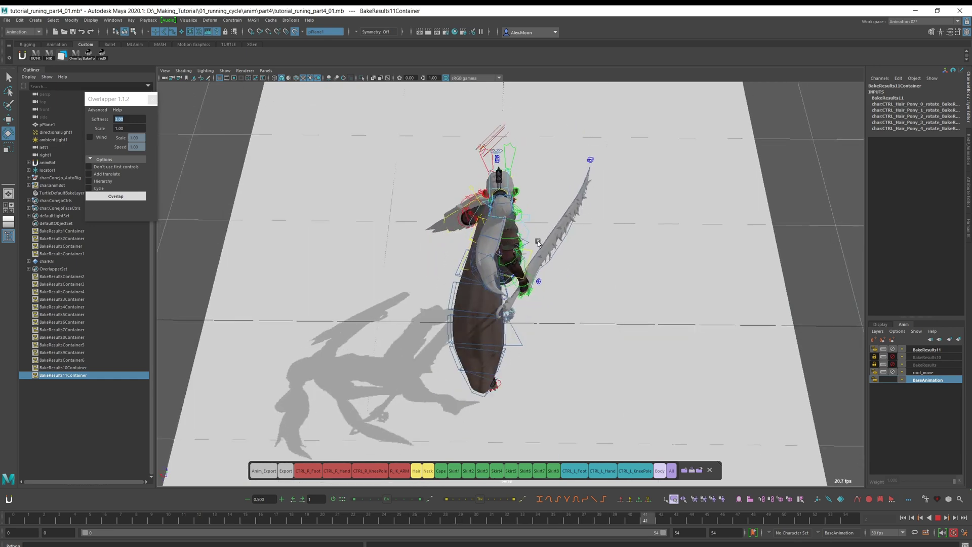
alt+drag(581, 359, 563, 307)
click(938, 518)
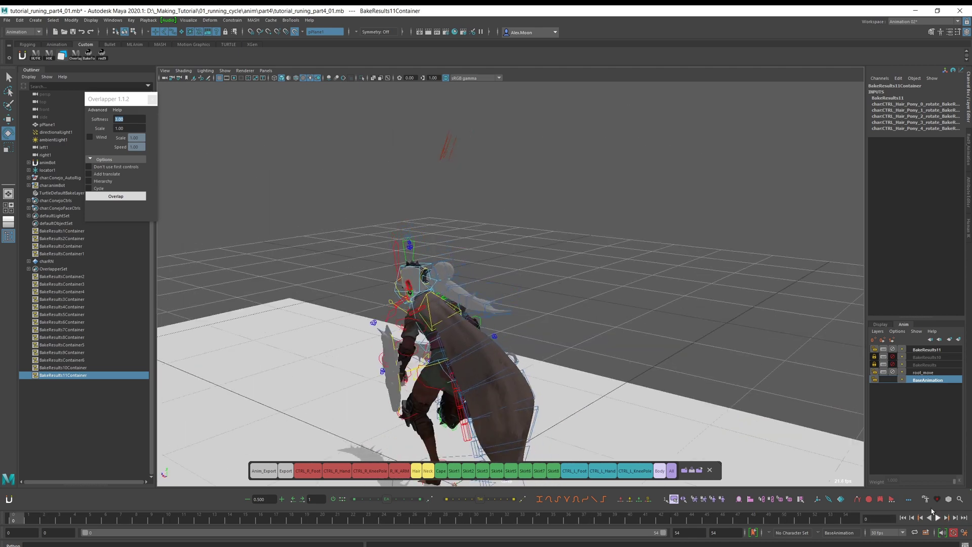
- Delete the unused BakeResults10 and BakeResults animation layers
alt+drag(648, 356, 688, 371)
scroll(688, 371, up, 1)
alt+middle_drag(689, 370, 707, 352)
click(929, 364)
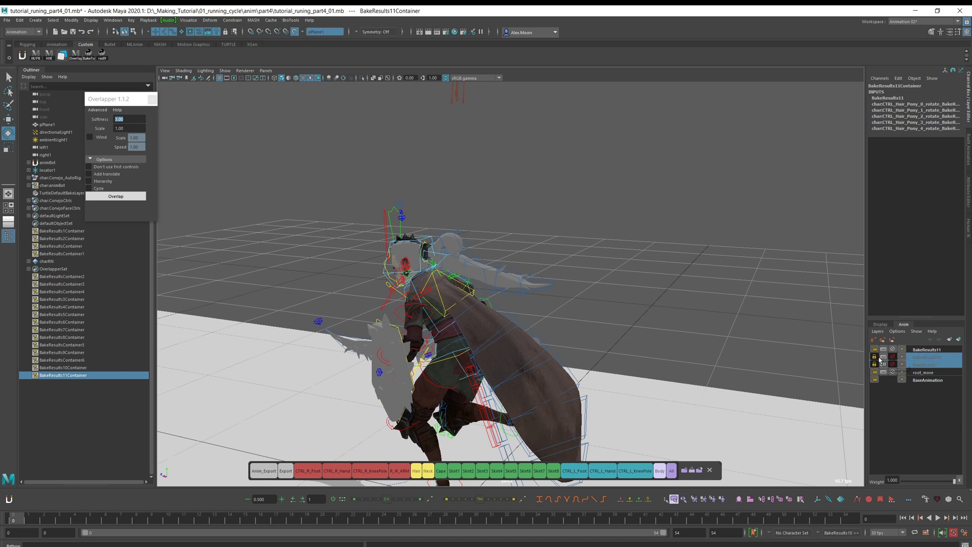
right_click(921, 364)
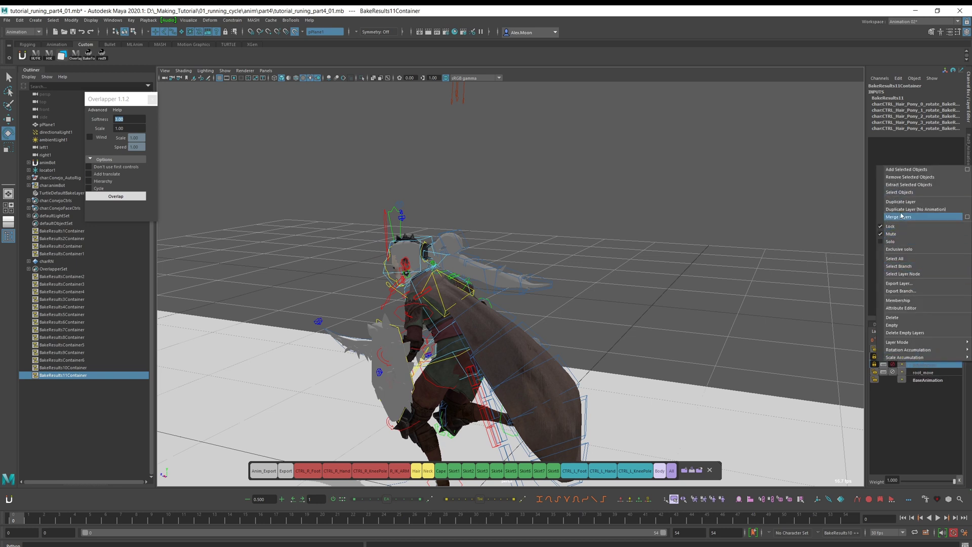
click(910, 436)
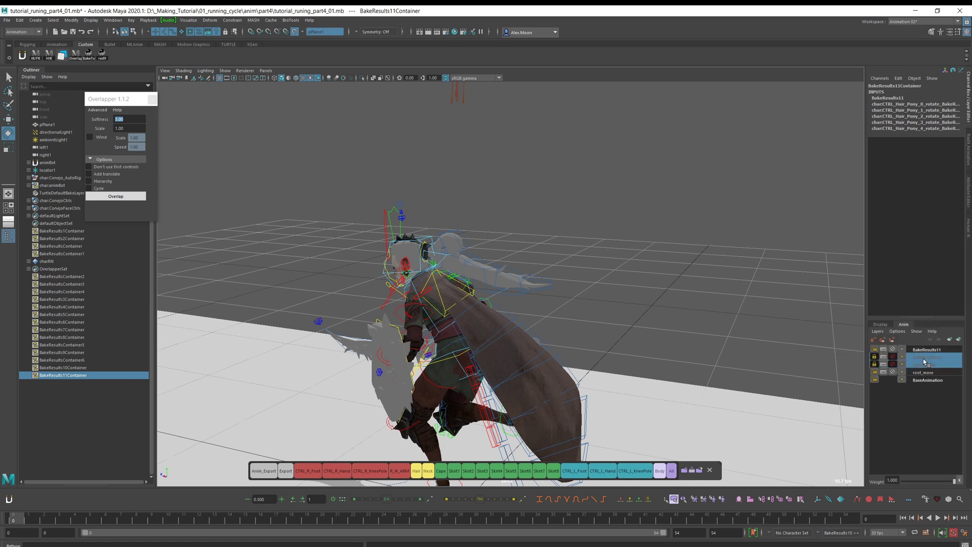
right_click(924, 361)
click(915, 318)
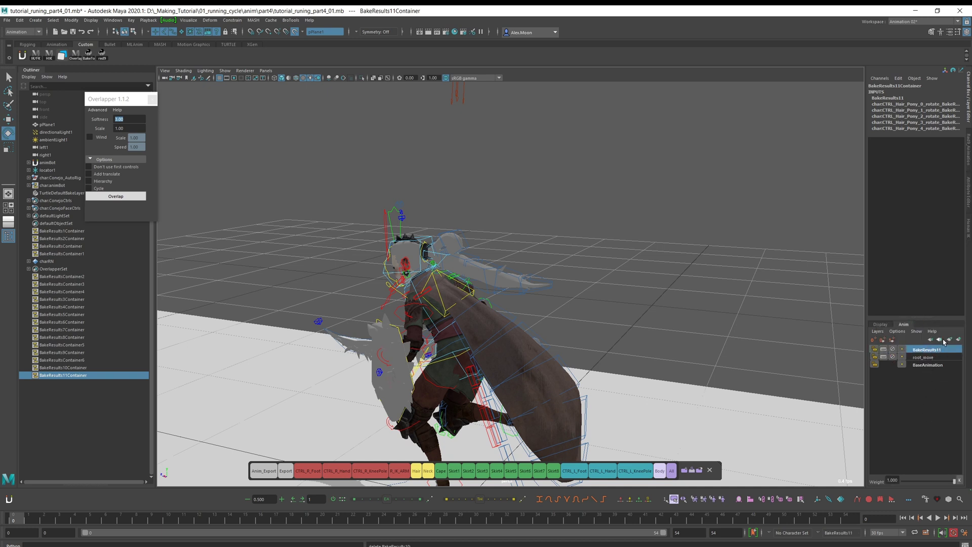
- Move the BakeResults11 layer below root_move and merge it with BaseAnimation
click(940, 339)
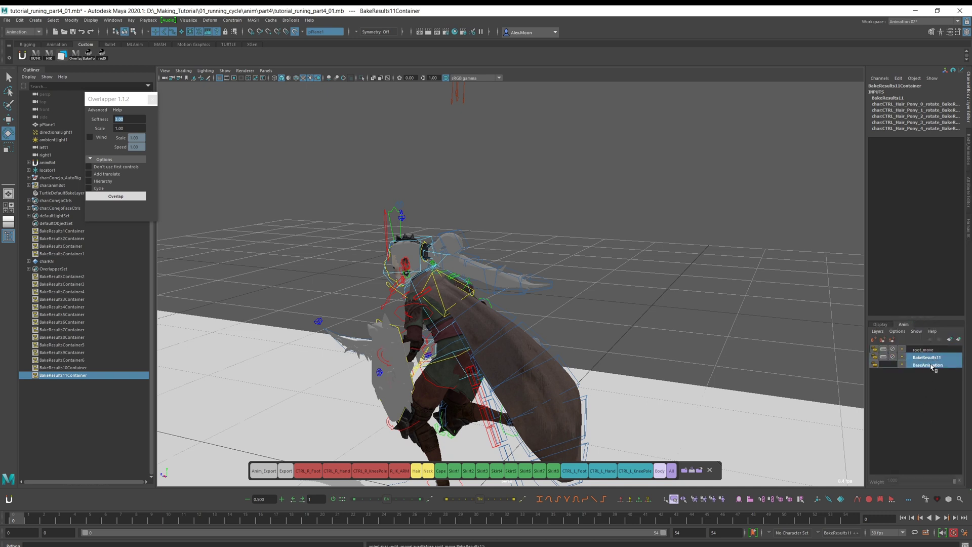
right_click(931, 367)
click(911, 218)
- Select the ponytail controls with the Hair selection set and display their merged curves in the Graph Editor
alt+drag(458, 291, 515, 273)
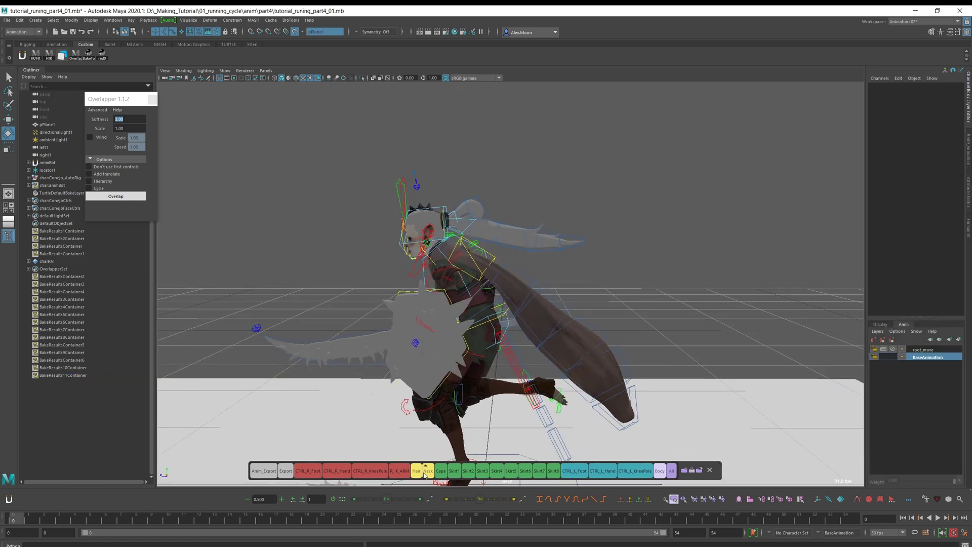
click(417, 471)
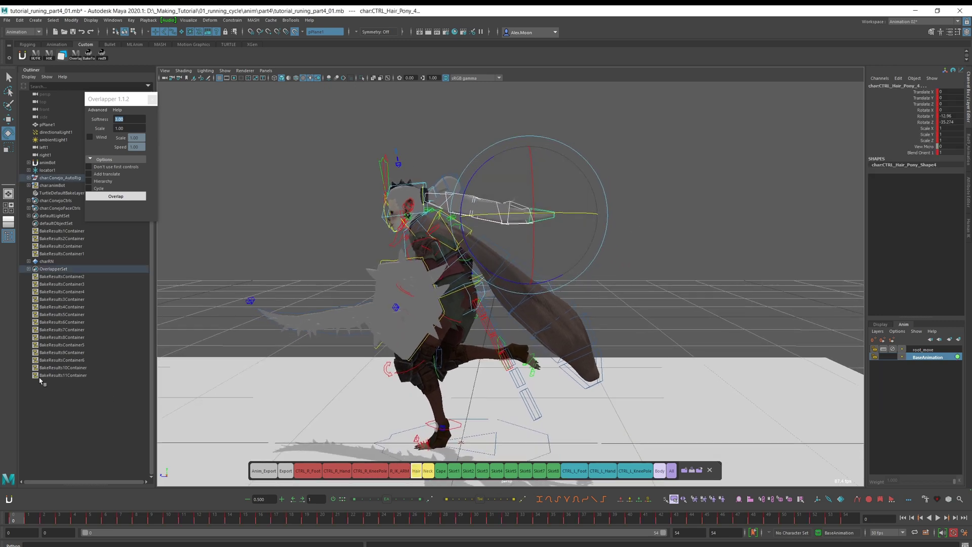
click(9, 223)
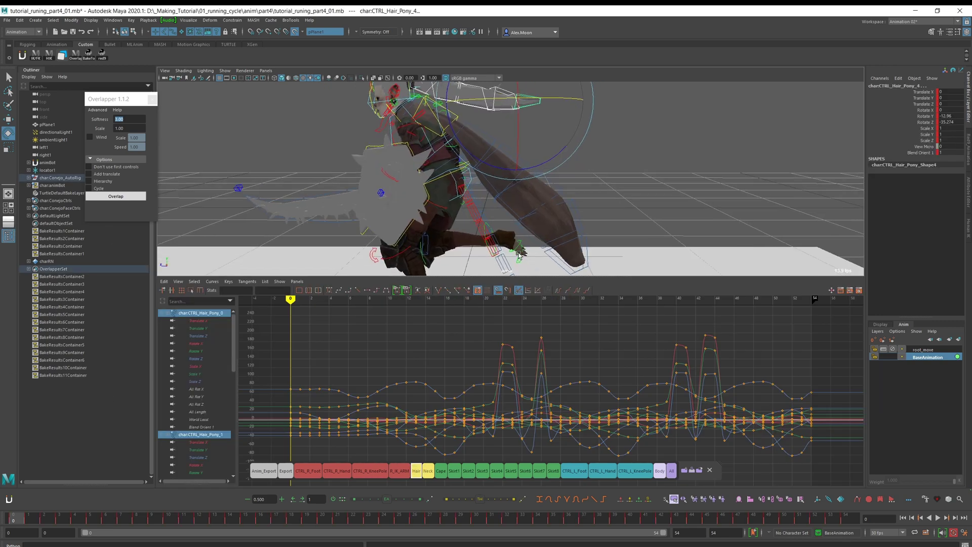
alt+right_drag(496, 363, 523, 378)
alt+middle_drag(512, 398, 493, 401)
alt+middle_drag(528, 375, 574, 368)
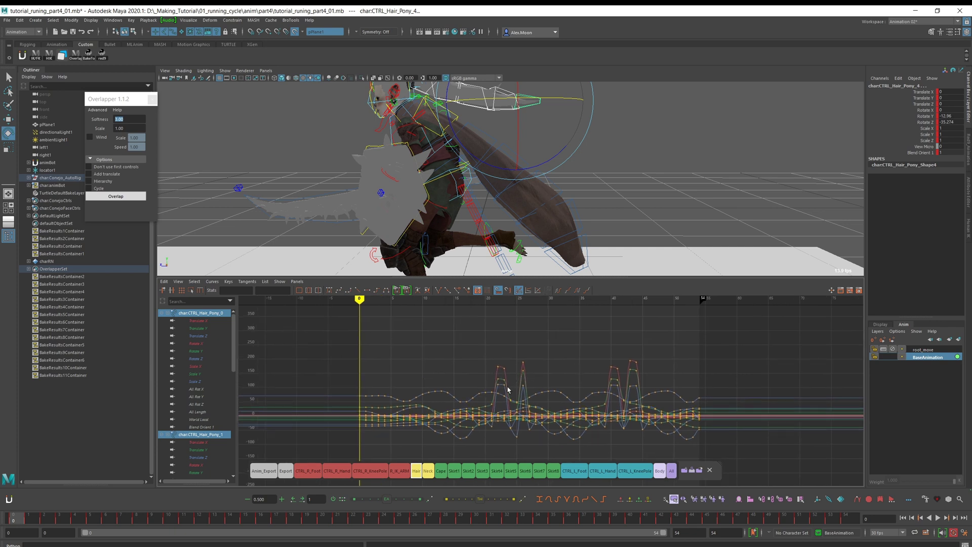
- Apply the Euler Filter to the ponytail curves and scrub the first frames to check the motion
click(213, 281)
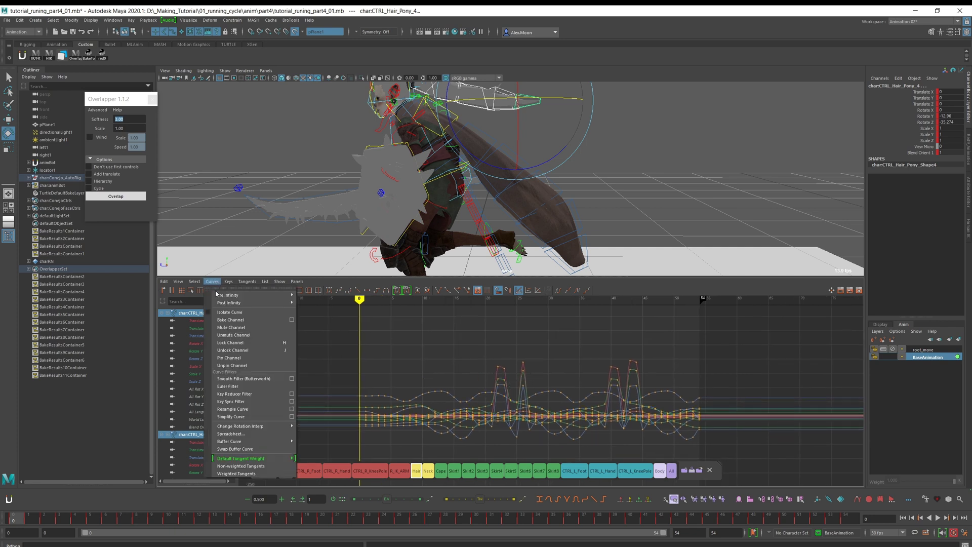
click(240, 387)
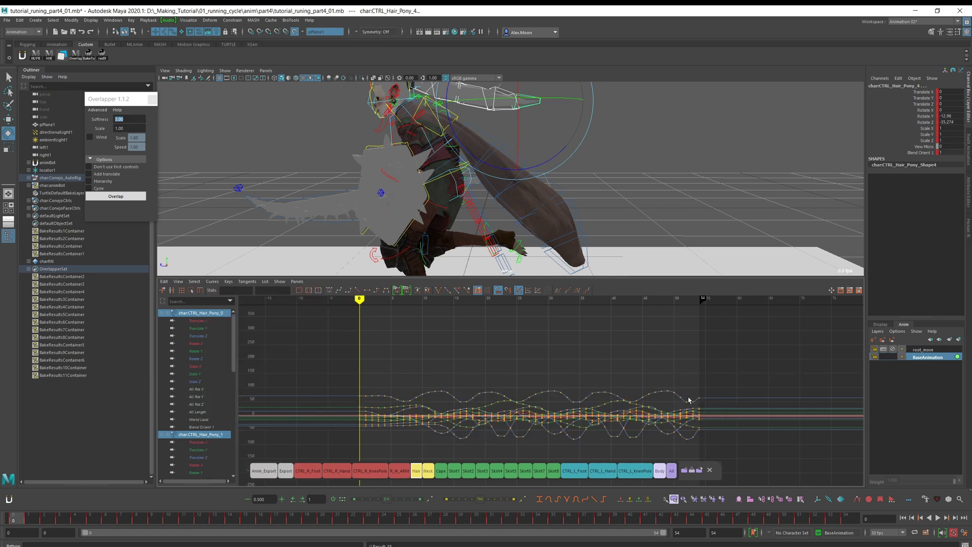
mouse_move(90, 516)
mouse_down()
mouse_move(74, 516)
mouse_move(105, 516)
mouse_up()
alt+middle_drag(469, 155, 336, 413)
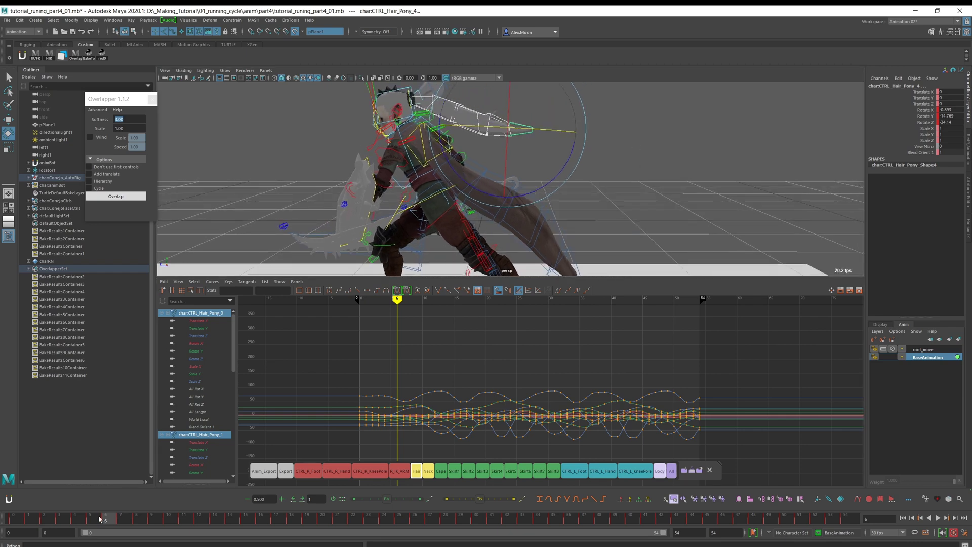
- Delete the ponytail keys before frame 18
drag(100, 519, 14, 524)
right_click(131, 518)
click(185, 395)
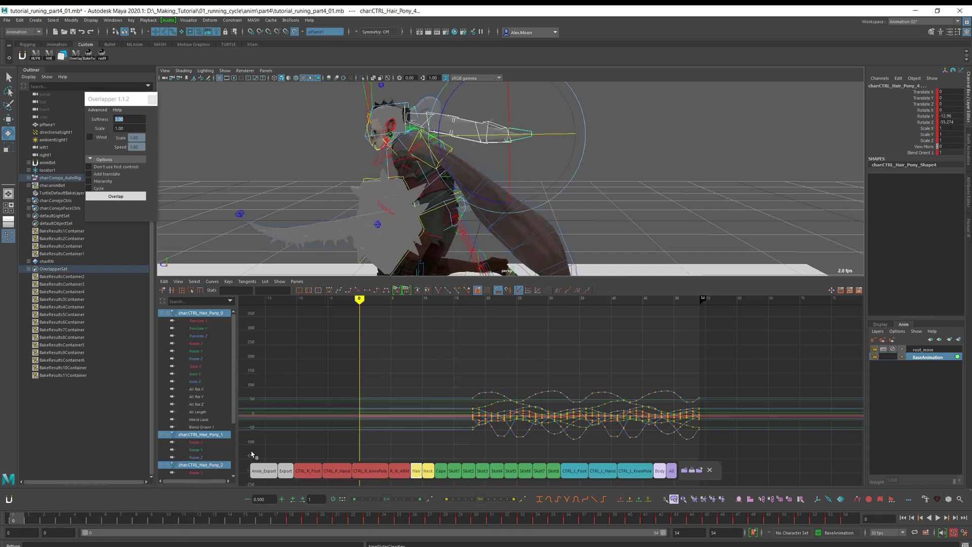
- Shift all remaining ponytail keys from frame 18 back so they start at frame 0
click(292, 520)
shift+drag(292, 520, 856, 508)
drag(573, 521, 294, 523)
click(633, 520)
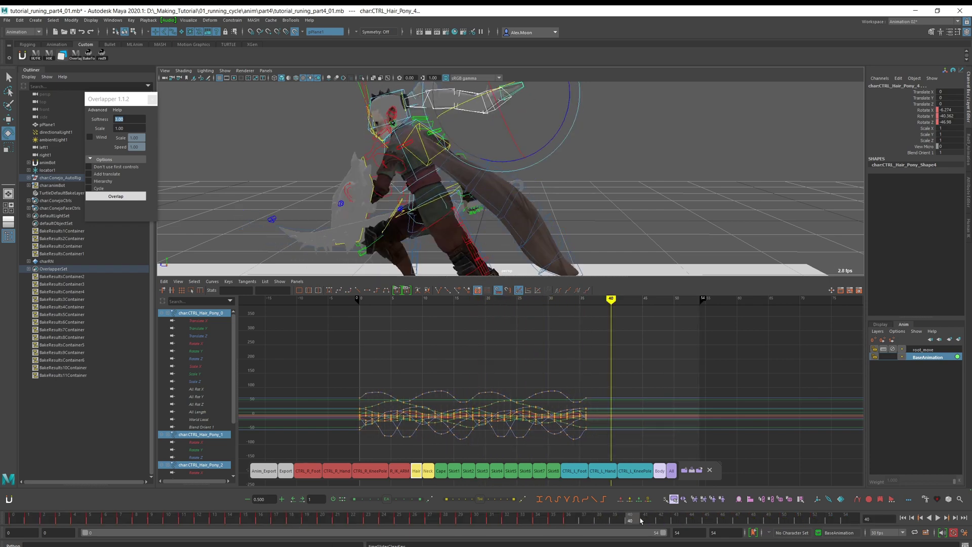
- Delete the ponytail keys after frame 18, keeping a single cycle from frame 0 to 18
click(314, 519)
shift+drag(311, 520, 644, 526)
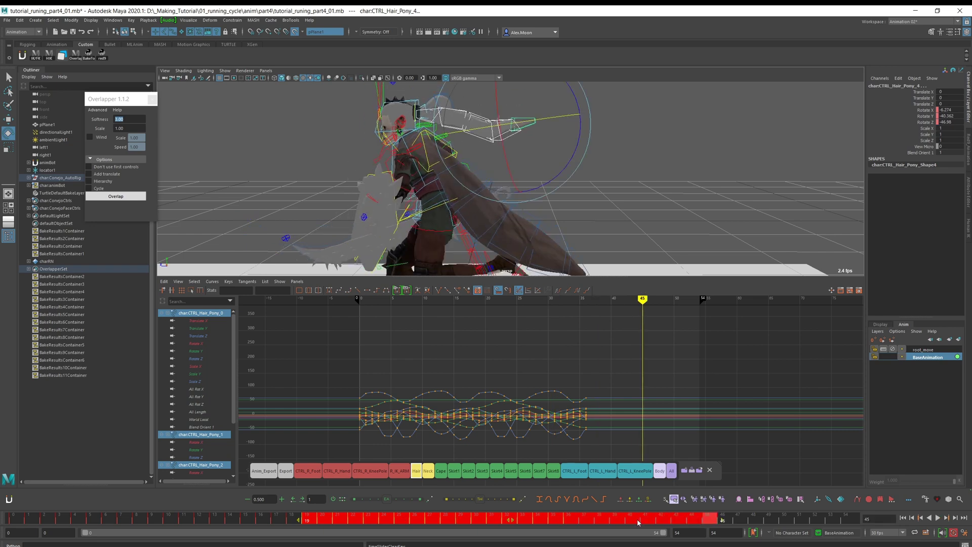
right_click(637, 522)
drag(275, 522, 661, 521)
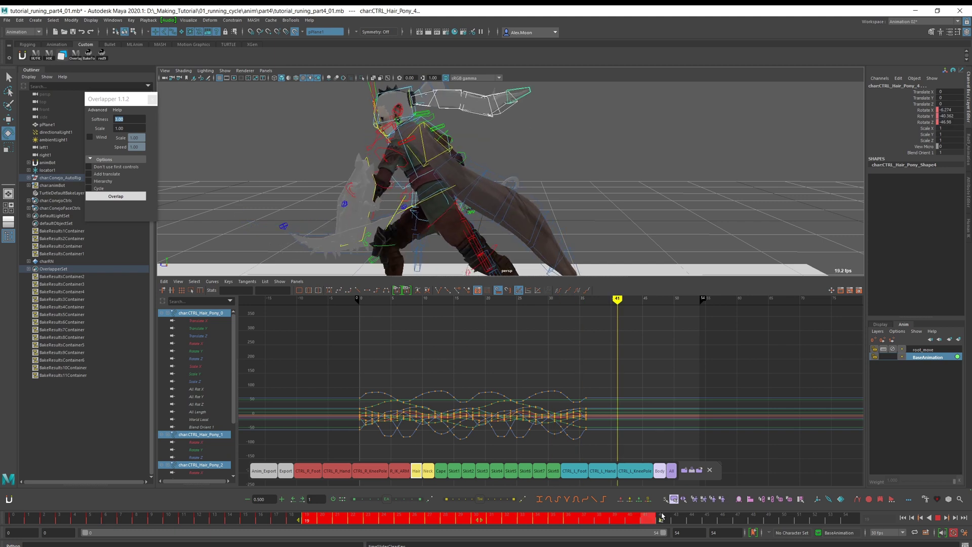
right_click(602, 521)
click(632, 400)
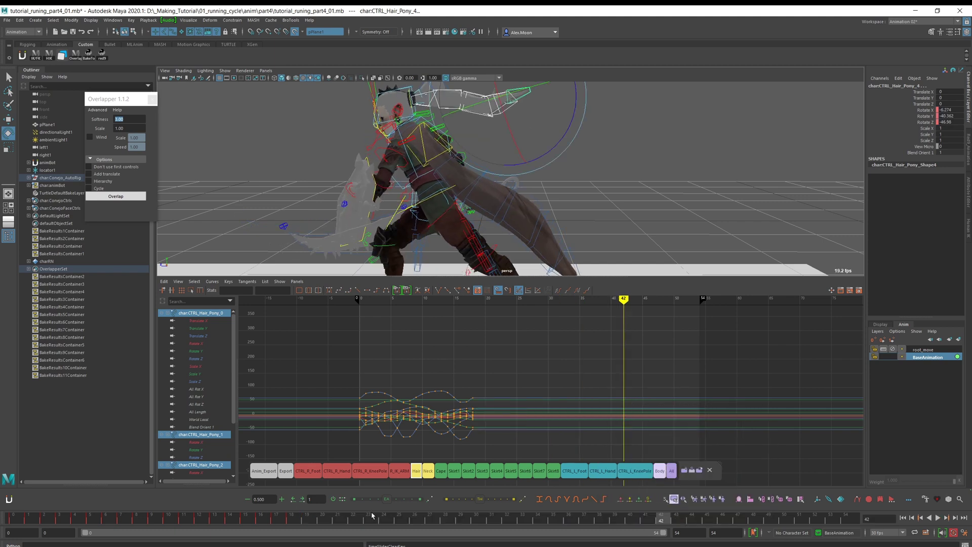
- Set the ponytail curves' pre and post infinity to Cycle with Offset and scrub the timeline to check the loop
alt+middle_drag(569, 396, 574, 389)
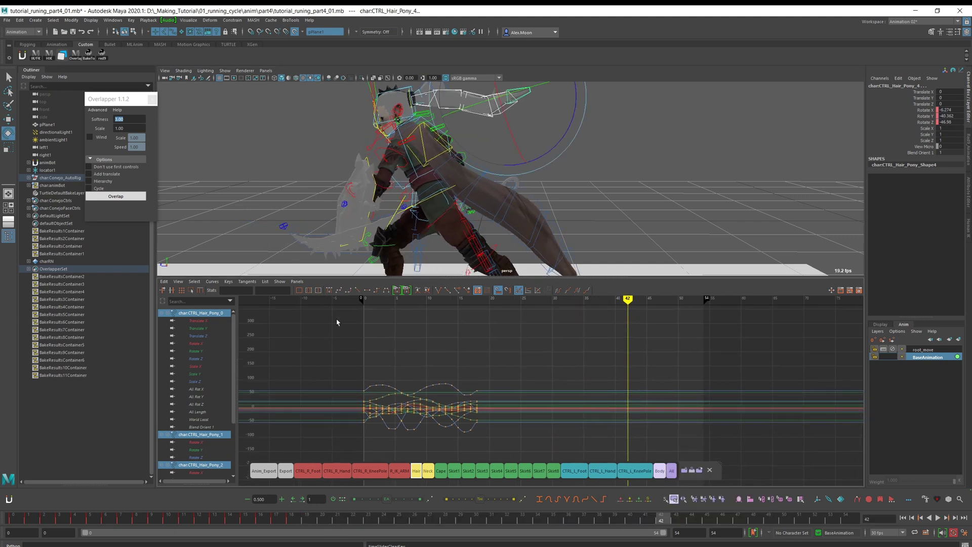
click(212, 281)
mouse_move(220, 296)
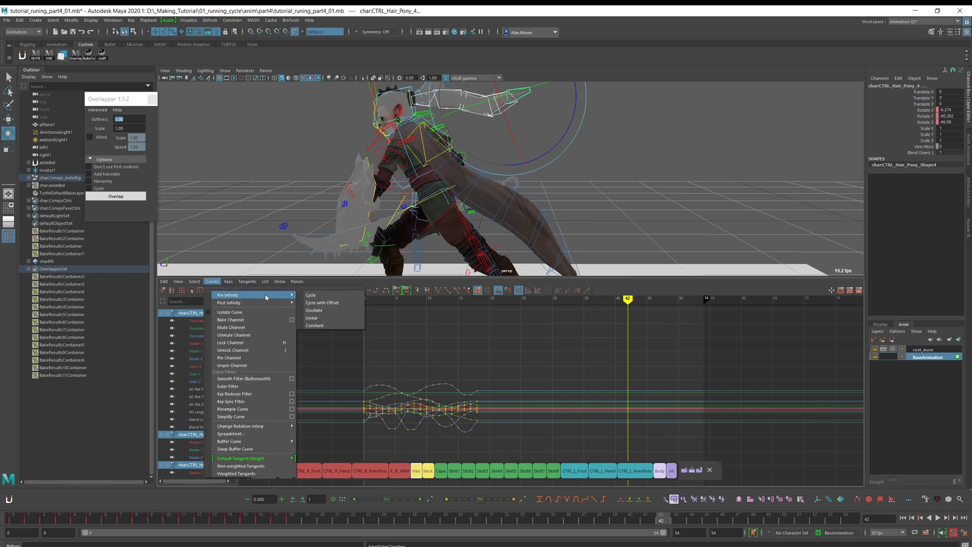
click(330, 302)
click(212, 281)
mouse_move(228, 303)
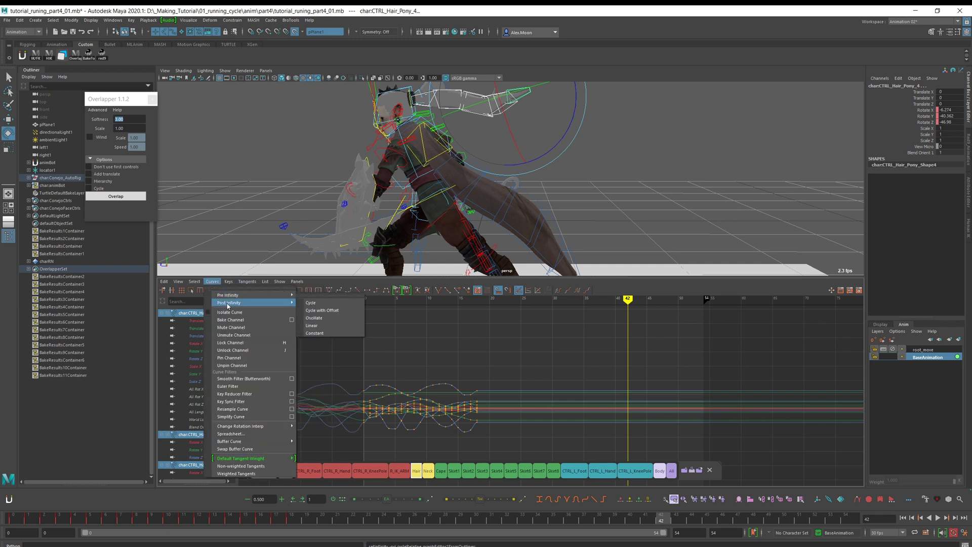
click(330, 311)
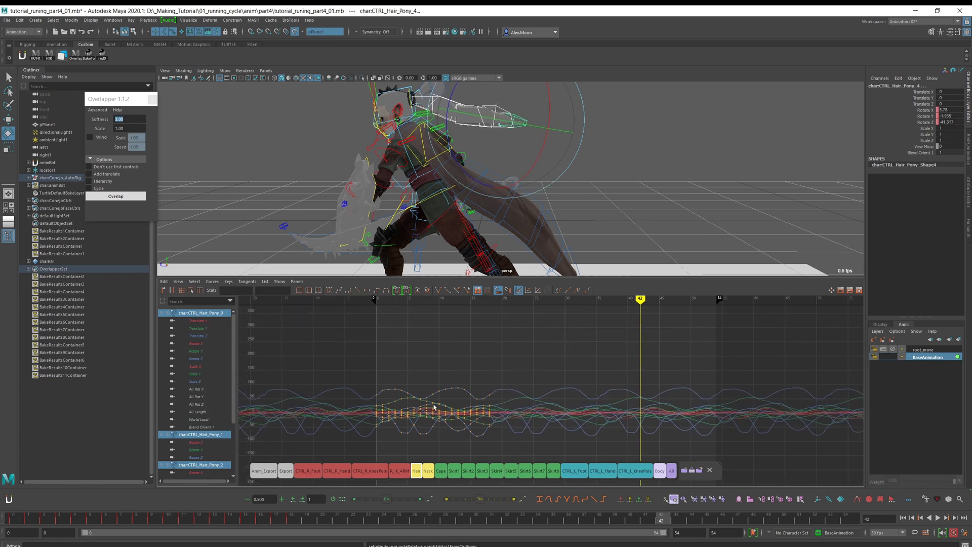
drag(53, 515, 138, 514)
alt+middle_drag(586, 168, 614, 172)
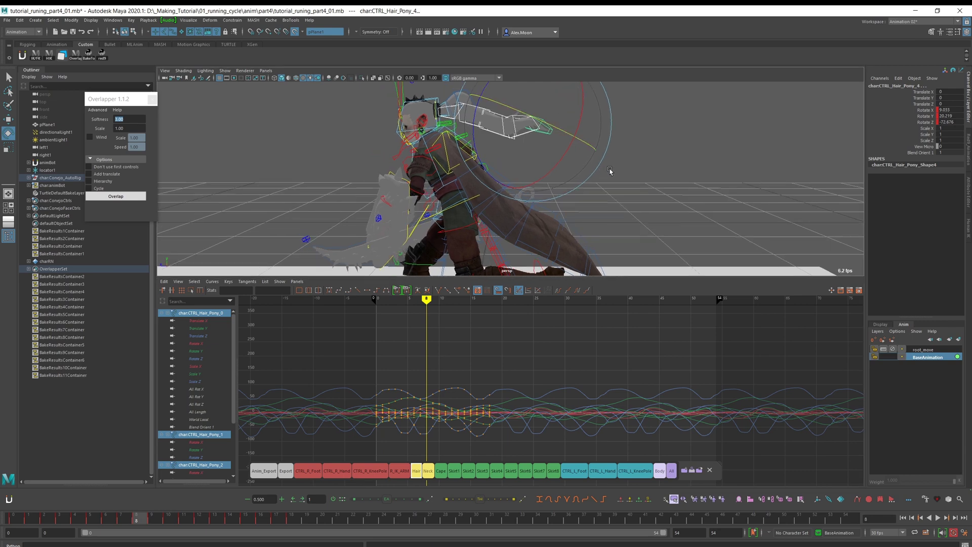
- Set the first and last keys of the uppermost ponytail rotation curve, at frames 0 and 18, to linear tangents
alt+right_drag(614, 171, 633, 223)
alt+middle_drag(527, 356, 530, 356)
key(f)
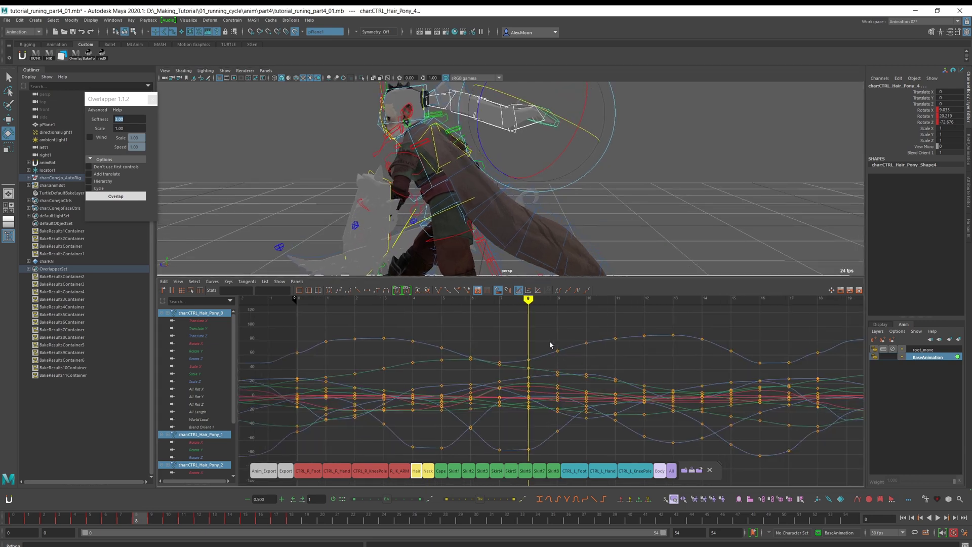
scroll(556, 344, down, 2)
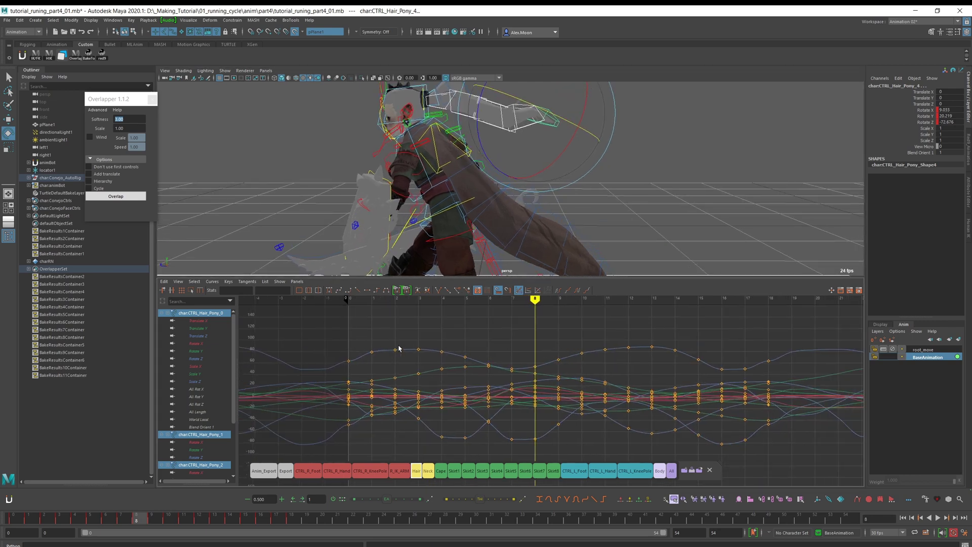
alt+middle_drag(402, 335, 402, 339)
click(350, 364)
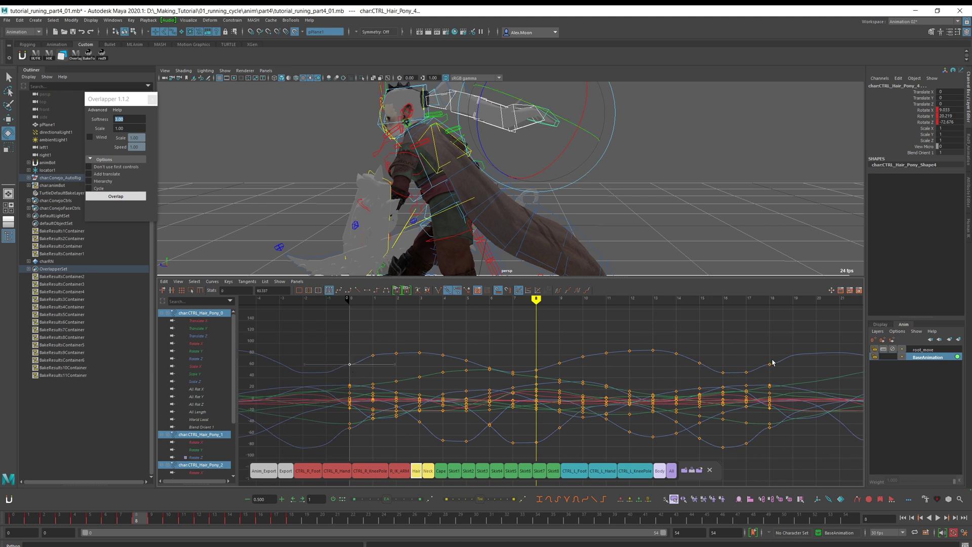
shift+drag(773, 375, 773, 375)
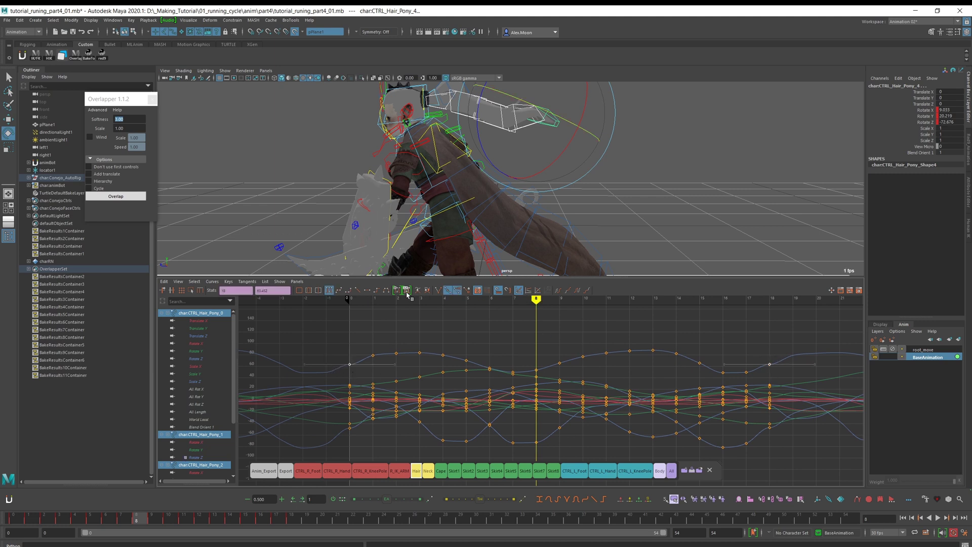
click(358, 290)
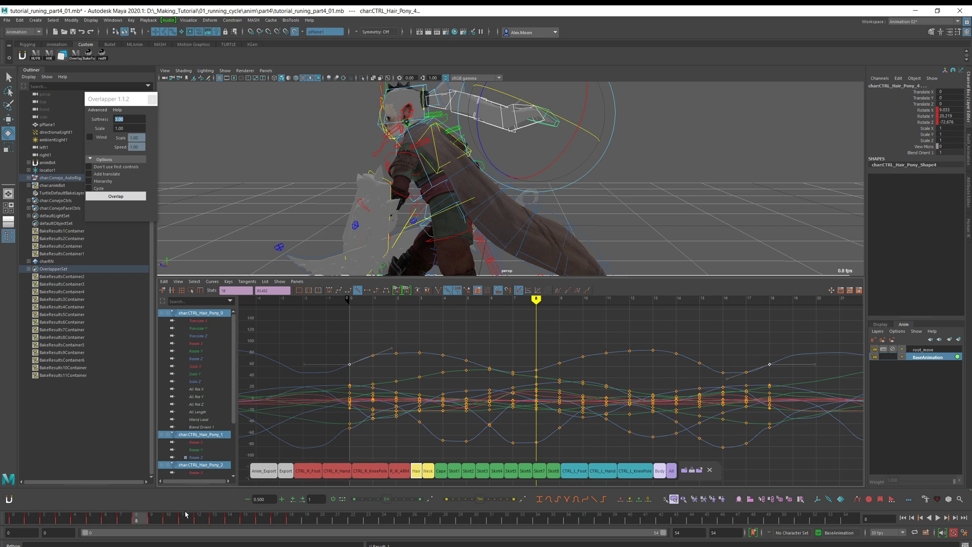
- Select all ponytail curve keys at frames 0 and 18 and give them linear tangents
click(350, 442)
drag(344, 427, 339, 439)
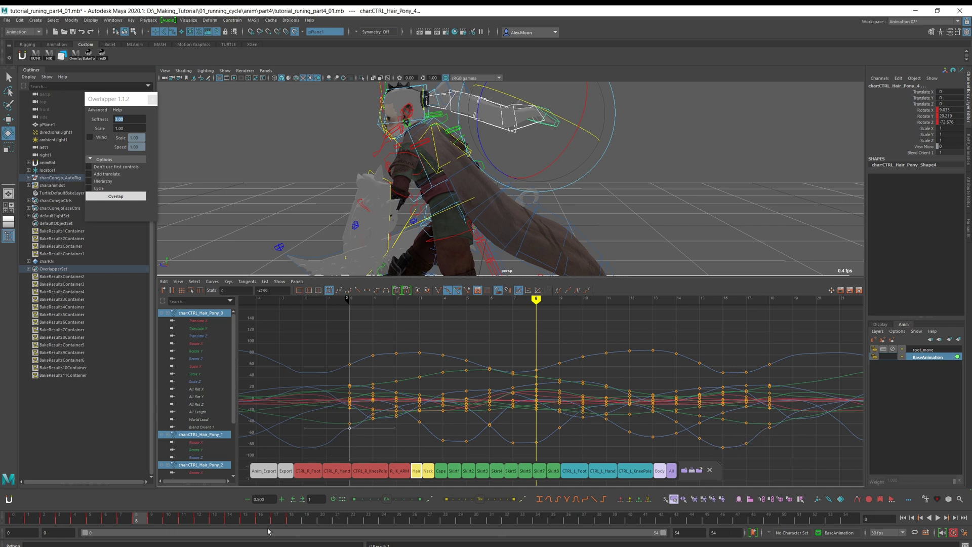
click(368, 435)
click(16, 520)
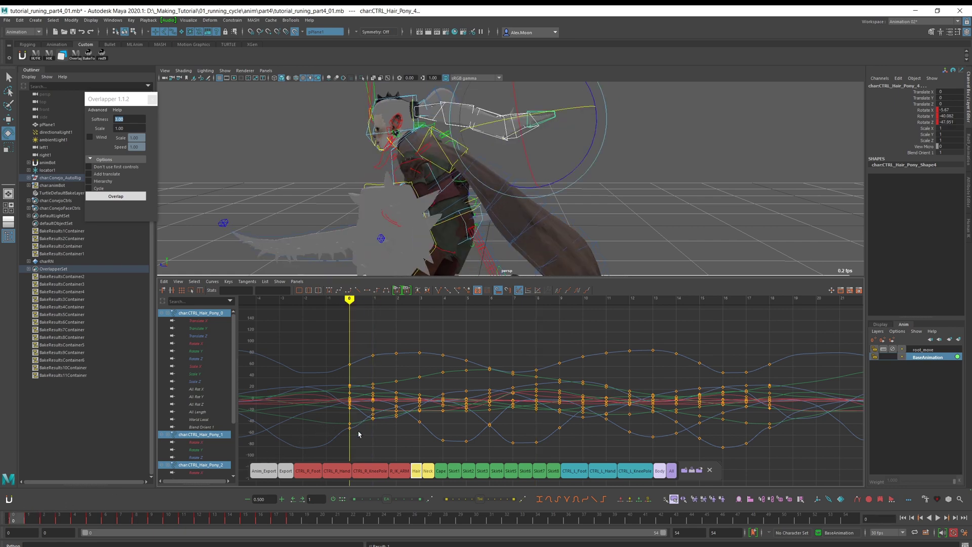
drag(352, 435, 354, 444)
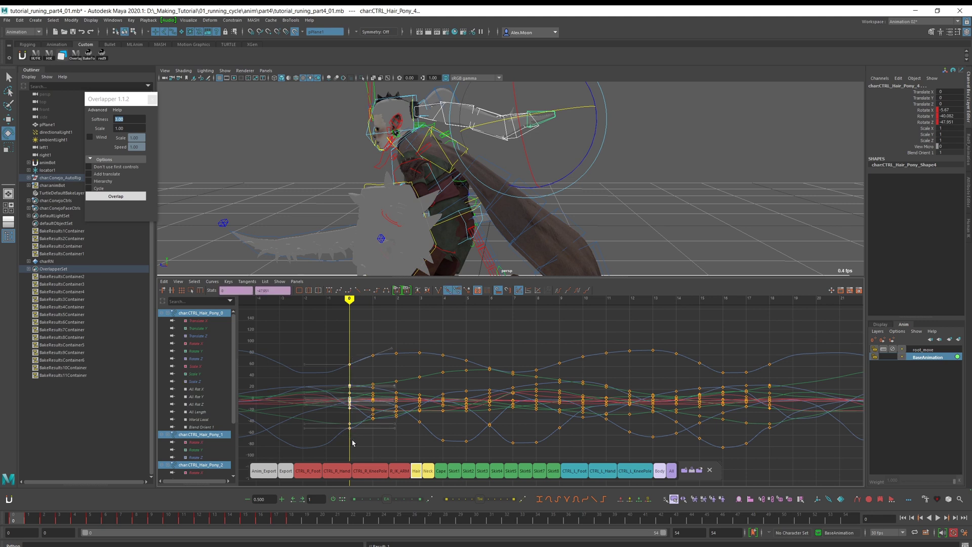
click(374, 440)
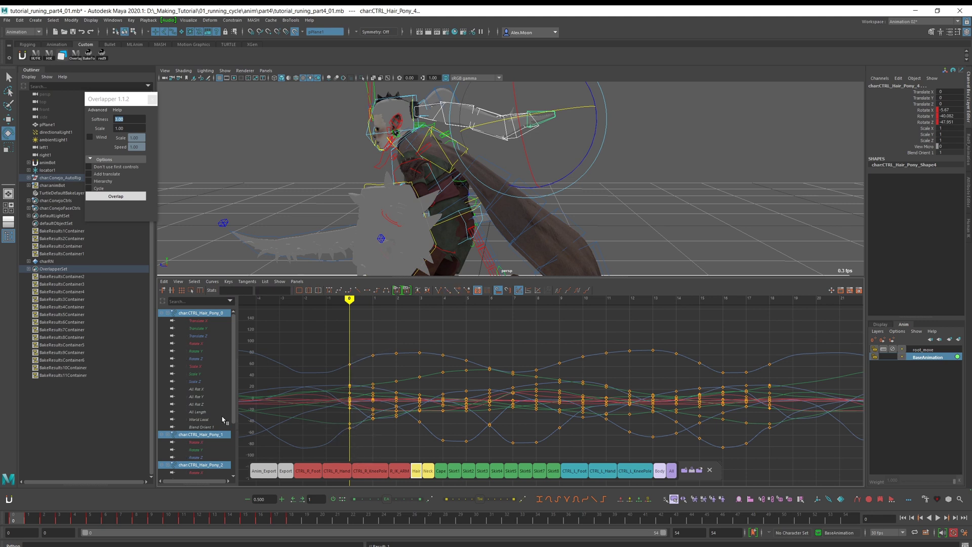
scroll(222, 418, down, 3)
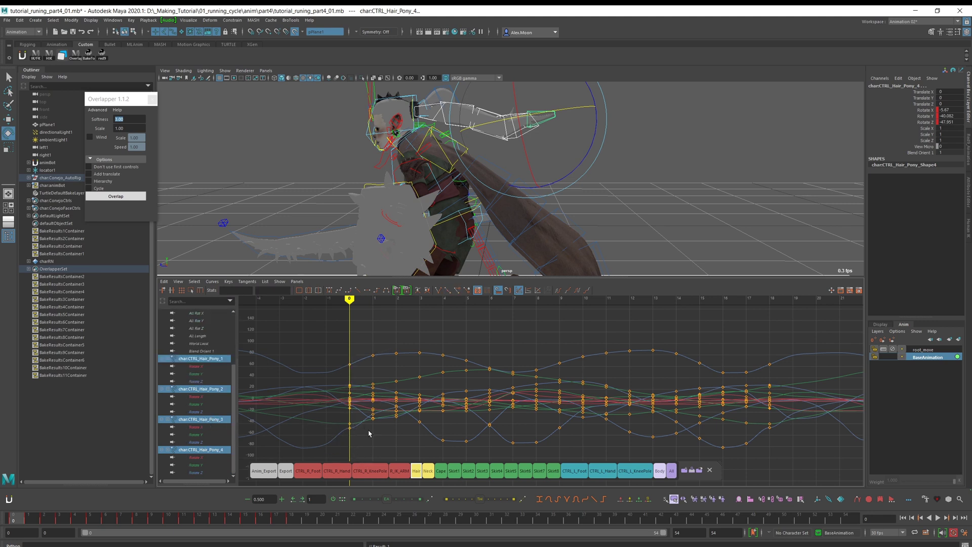
drag(339, 430, 363, 442)
drag(334, 355, 360, 455)
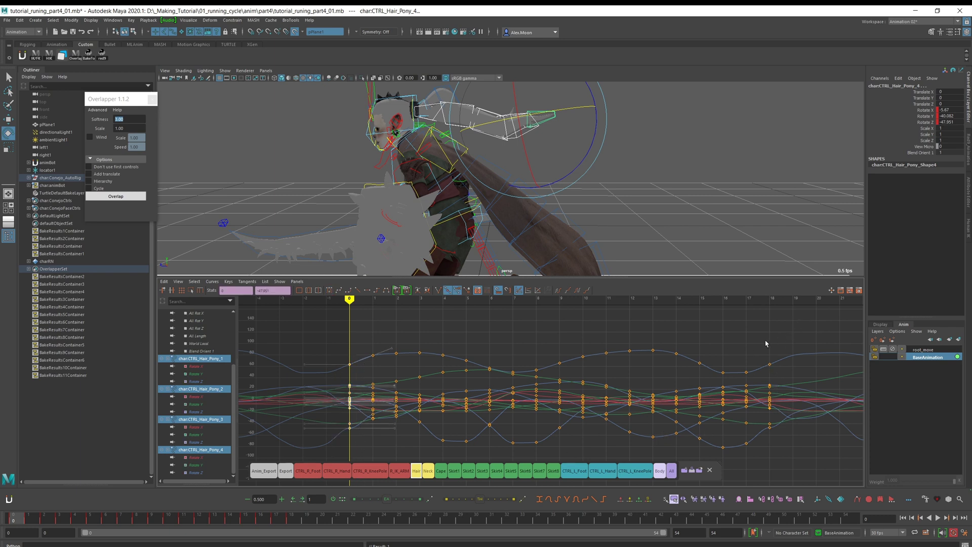
shift+drag(764, 347, 795, 455)
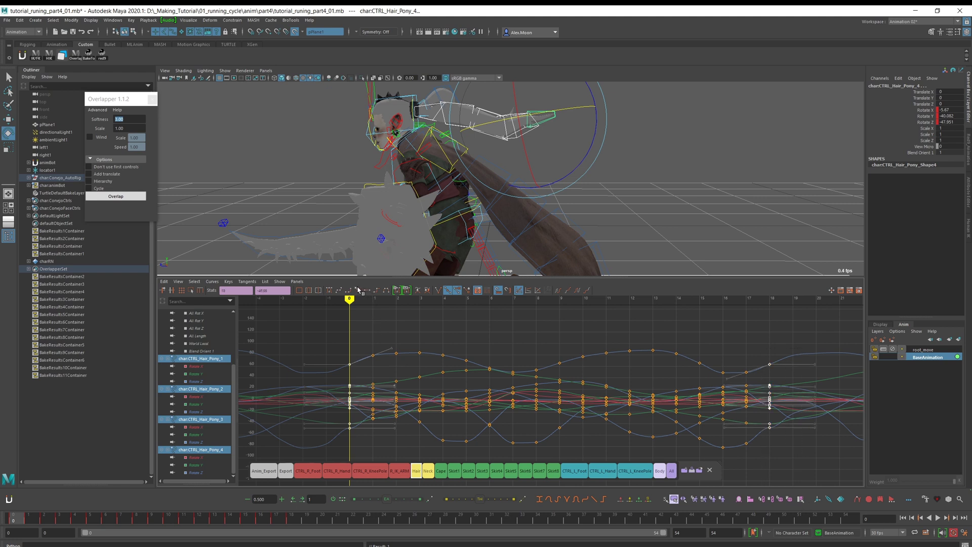
click(353, 451)
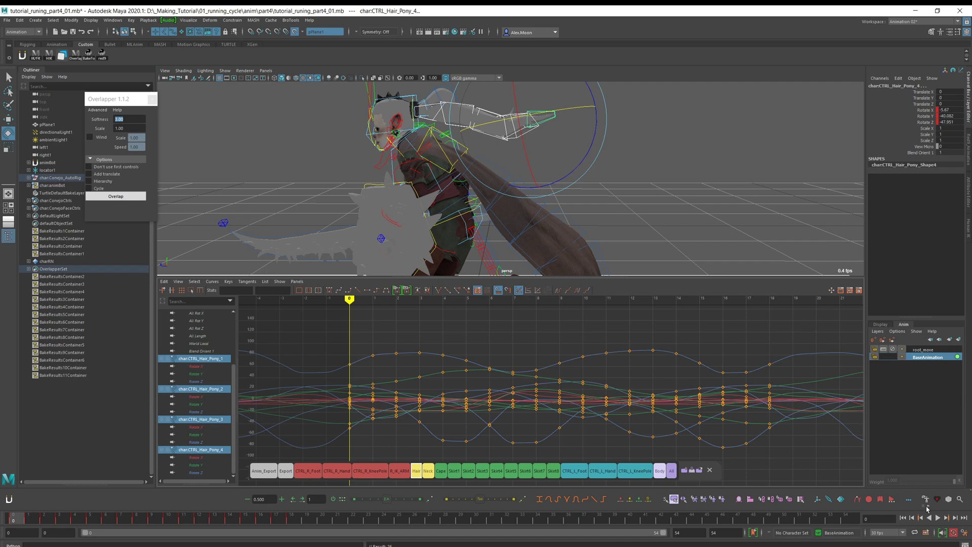
- Play back the run from an orbiting perspective view, deselect the ponytail controls, and return to frame 0
click(938, 517)
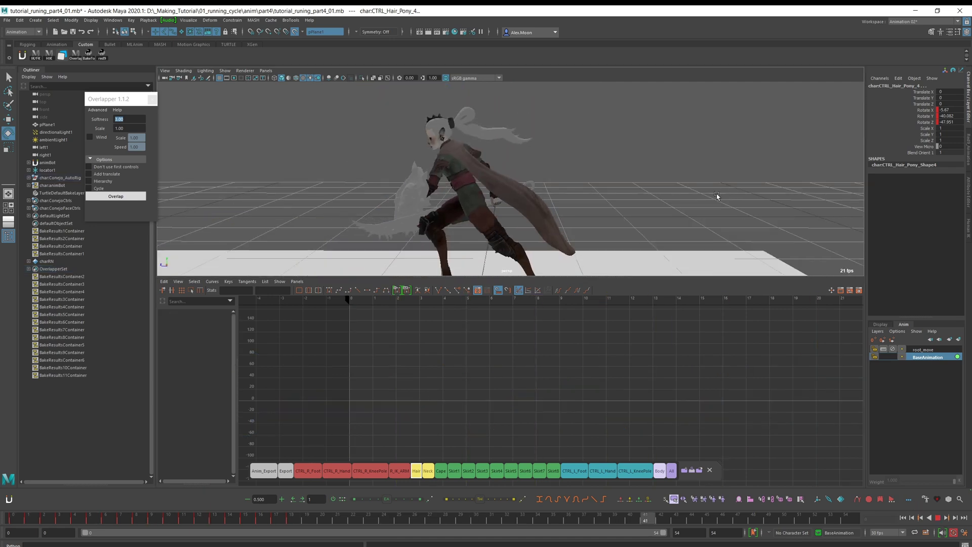
alt+drag(581, 201, 455, 160)
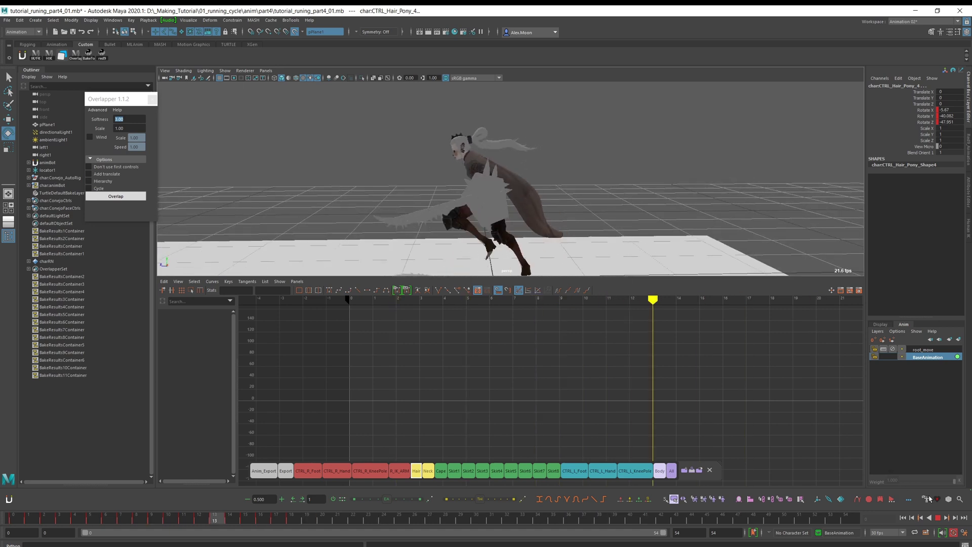
click(938, 517)
click(709, 470)
drag(98, 516, 2, 502)
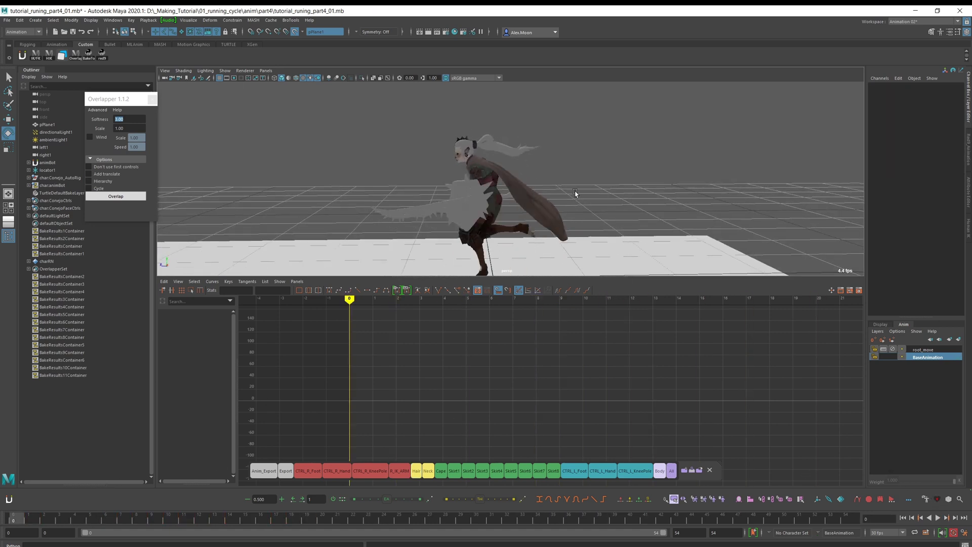
- In the side view, select the CTRL_Hair_Pony_0 control and create a new animation layer from it
key(space)
alt+middle_drag(585, 133, 599, 201)
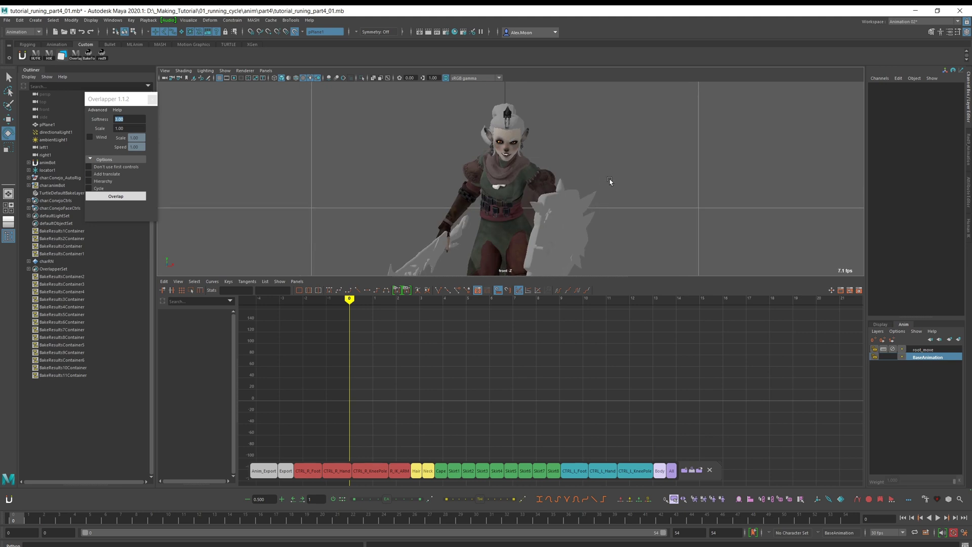
alt+drag(616, 183, 563, 162)
click(587, 156)
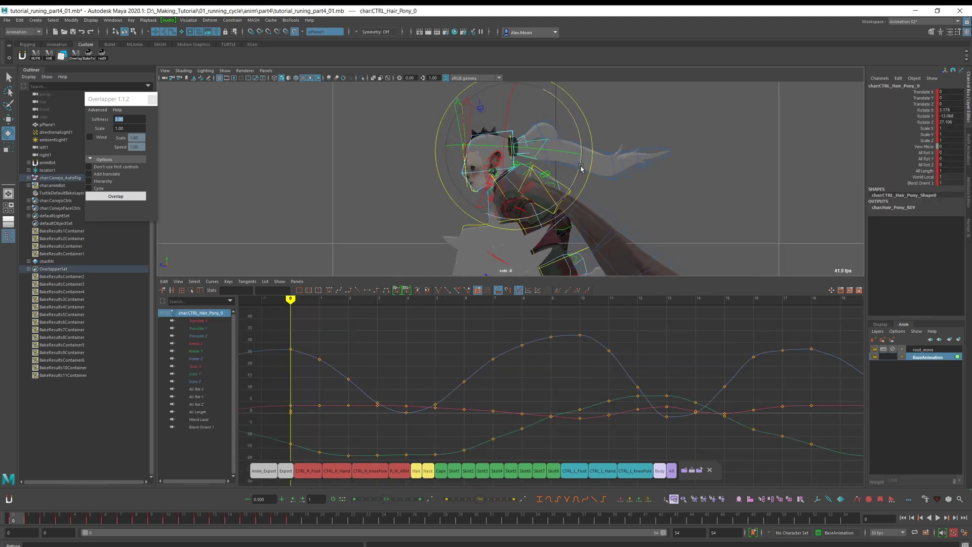
key(alt+v)
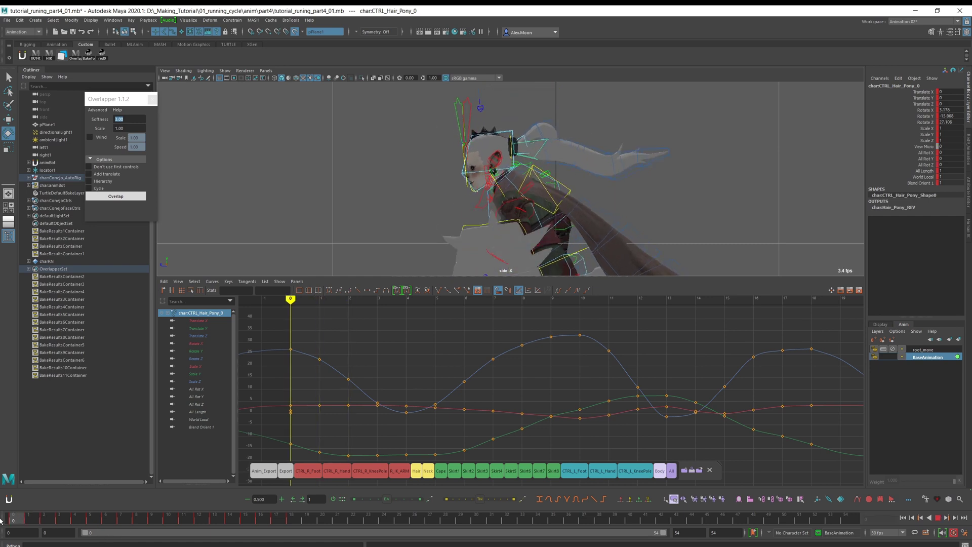
click(959, 339)
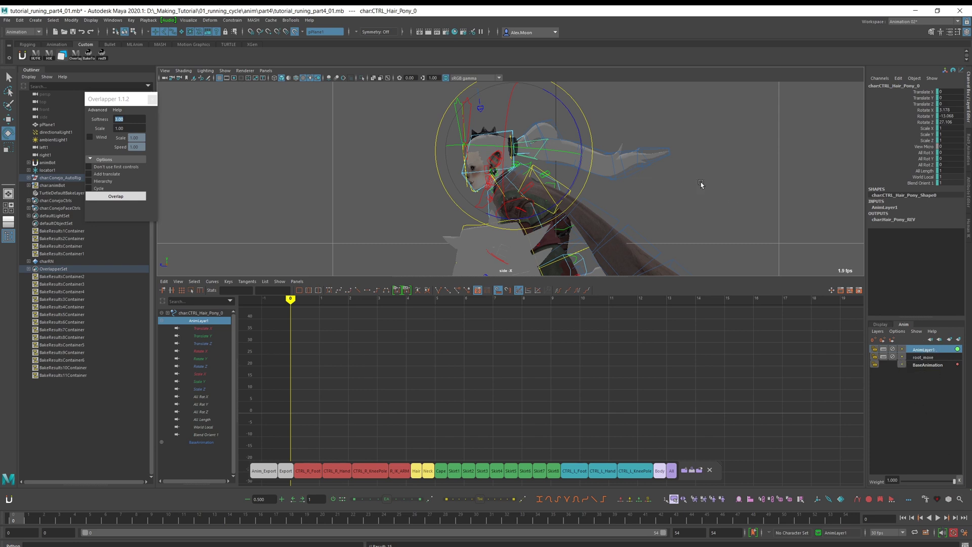
- Rotate the CTRL_Hair_Pony_0 control downward at frame 0 on AnimLayer1, to a Rotate Z of about 9.4
drag(578, 126, 579, 146)
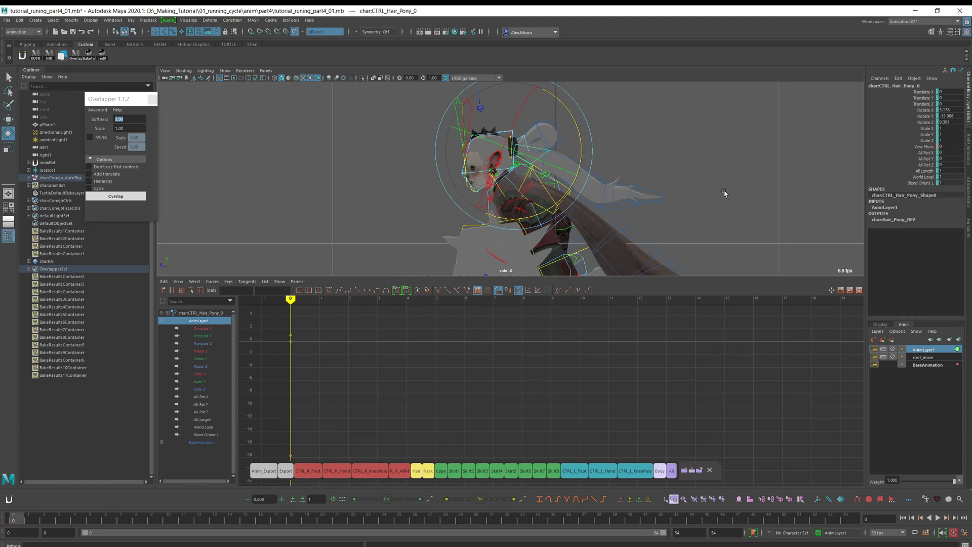
alt+middle_drag(723, 188, 625, 164)
scroll(626, 165, down, 1)
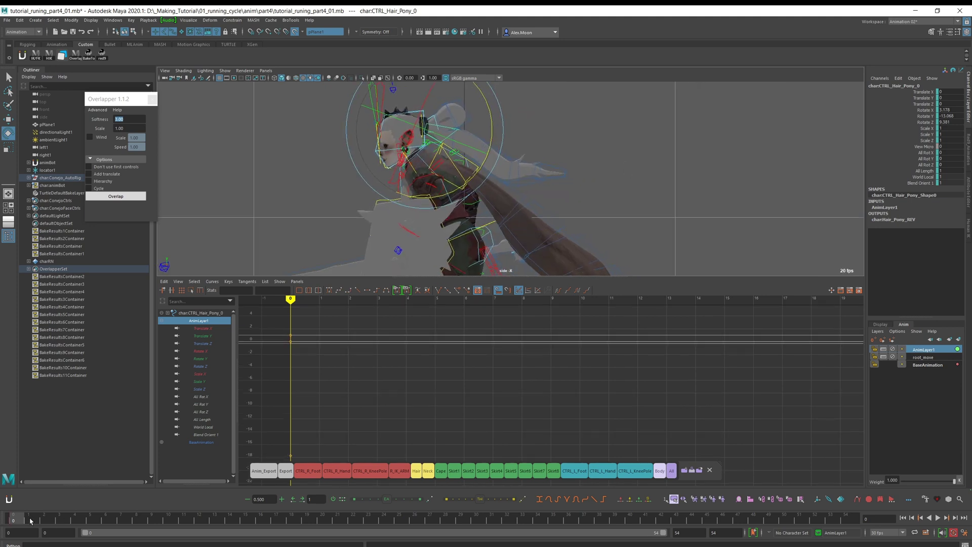
- Play back the lowered ponytail in the side view and from several perspective angles
key(alt+v)
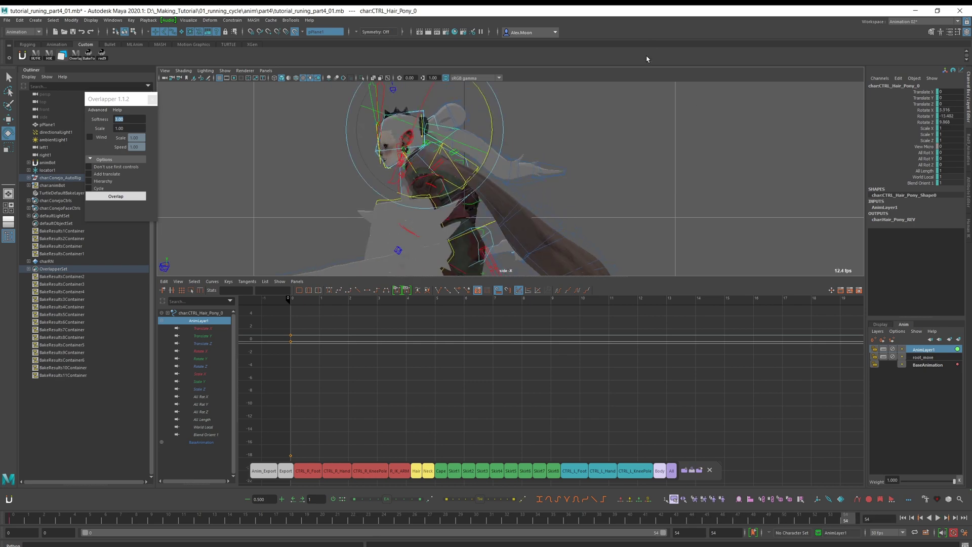
click(682, 215)
key(alt+v)
scroll(681, 215, down, 1)
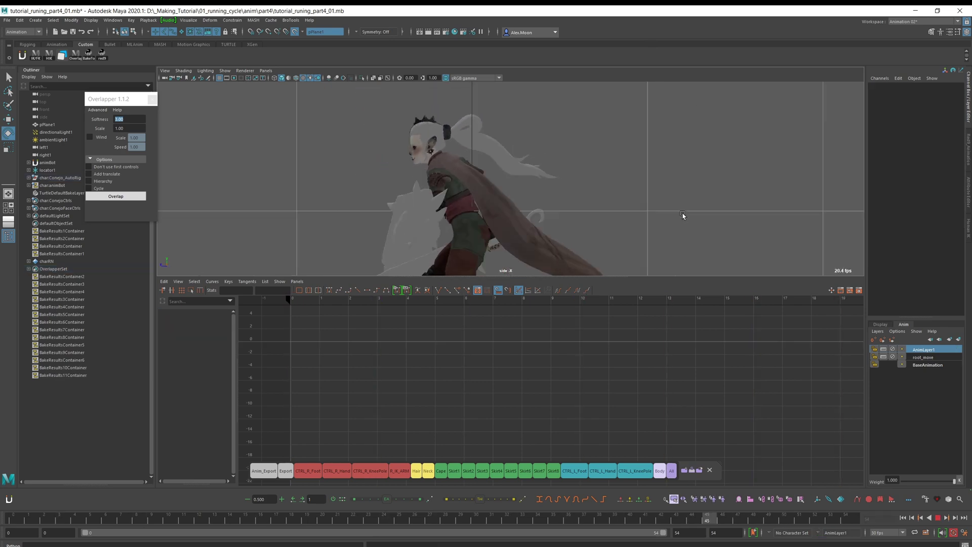
key(space)
alt+drag(616, 217, 506, 227)
alt+drag(734, 222, 635, 208)
key(alt+v)
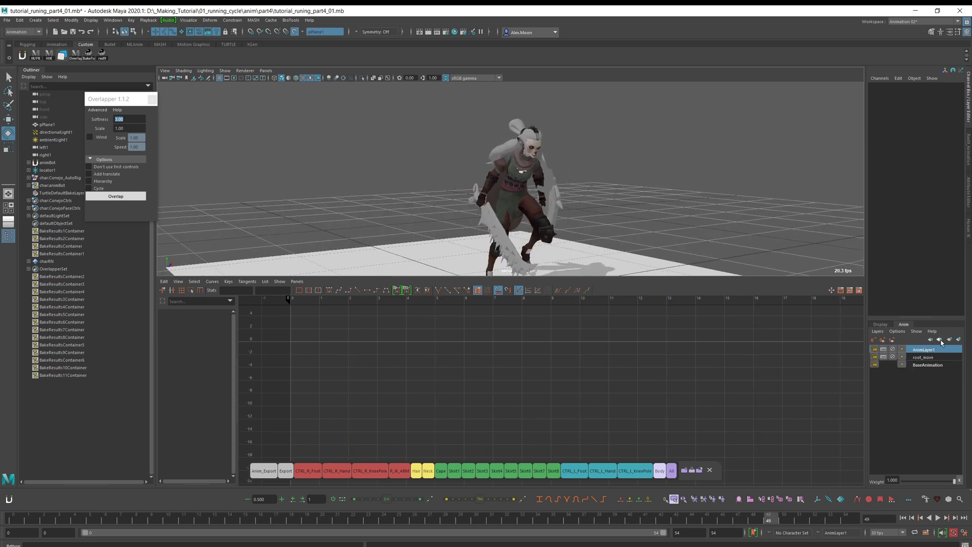
- Merge AnimLayer1 into the BaseAnimation layer
click(927, 365)
right_click(928, 365)
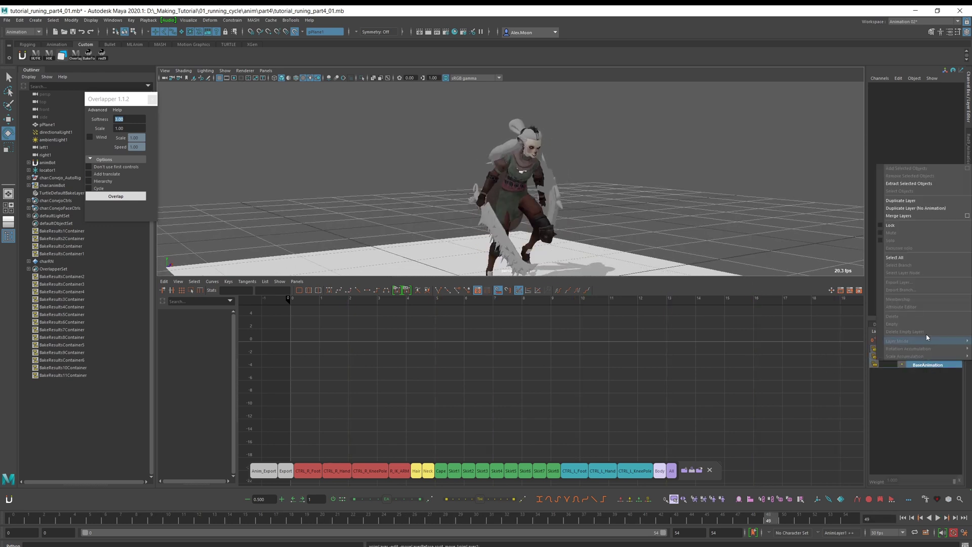
click(912, 216)
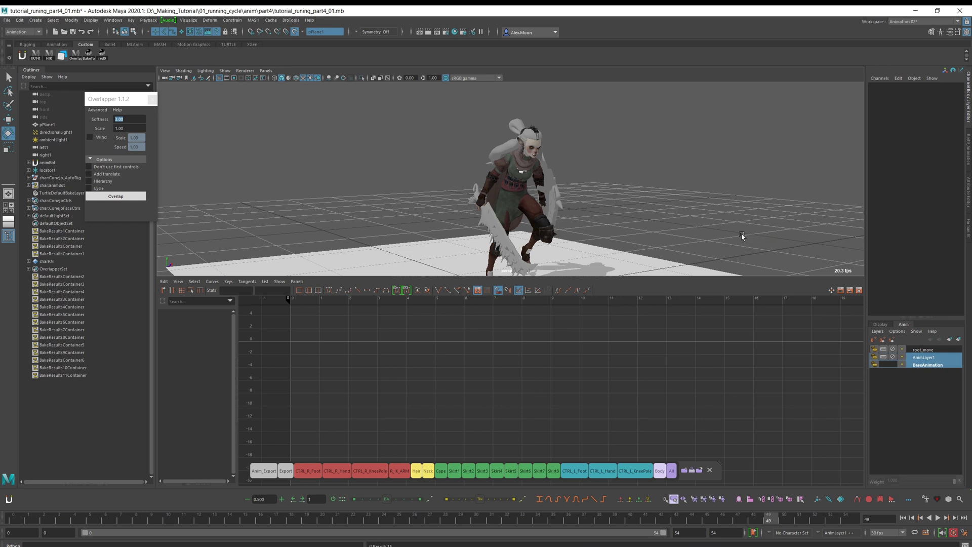
- Play back the merged run cycle from several angles in an enlarged perspective view and stop at frame 12
key(alt+v)
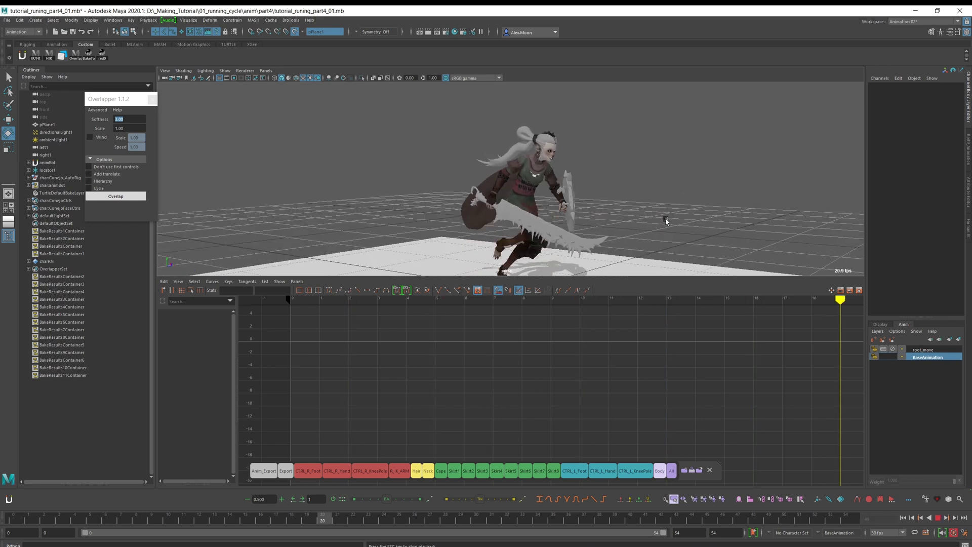
alt+drag(666, 221, 598, 174)
key(space)
alt+drag(775, 238, 610, 315)
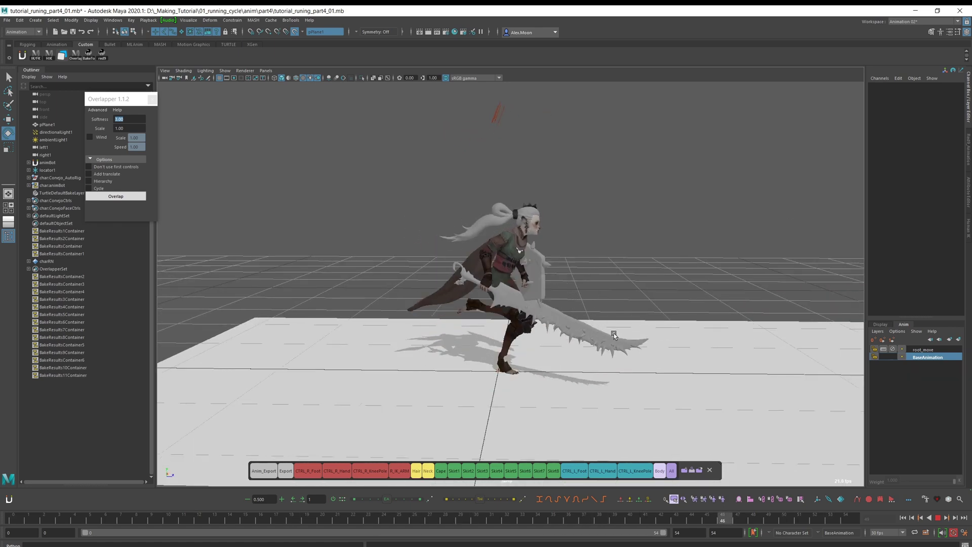
key(space)
scroll(454, 221, up, 3)
alt+middle_drag(473, 247, 472, 243)
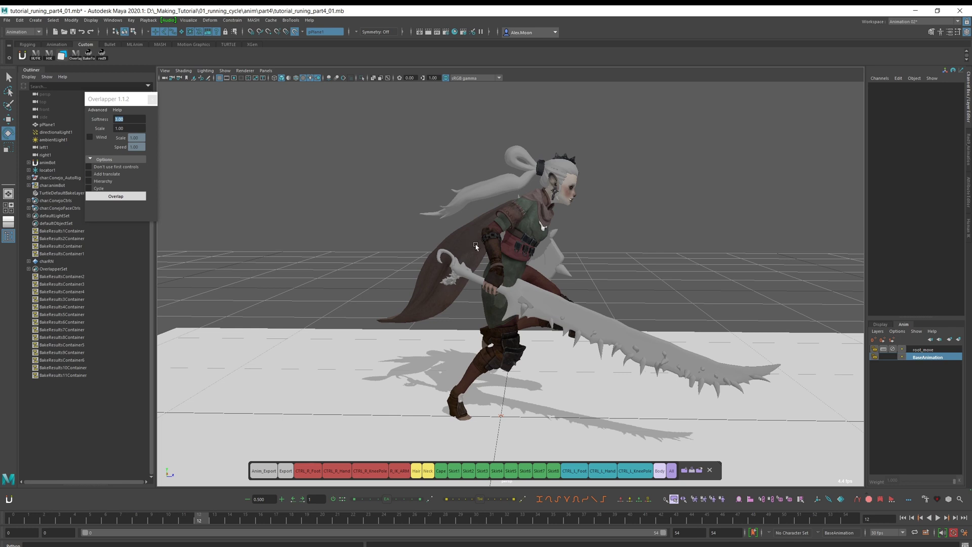
- Turn on the char:mask and char:cloth display layers, and briefly show the chain layer before hiding it again
alt+drag(623, 206, 617, 203)
alt+middle_drag(626, 198, 606, 195)
click(890, 325)
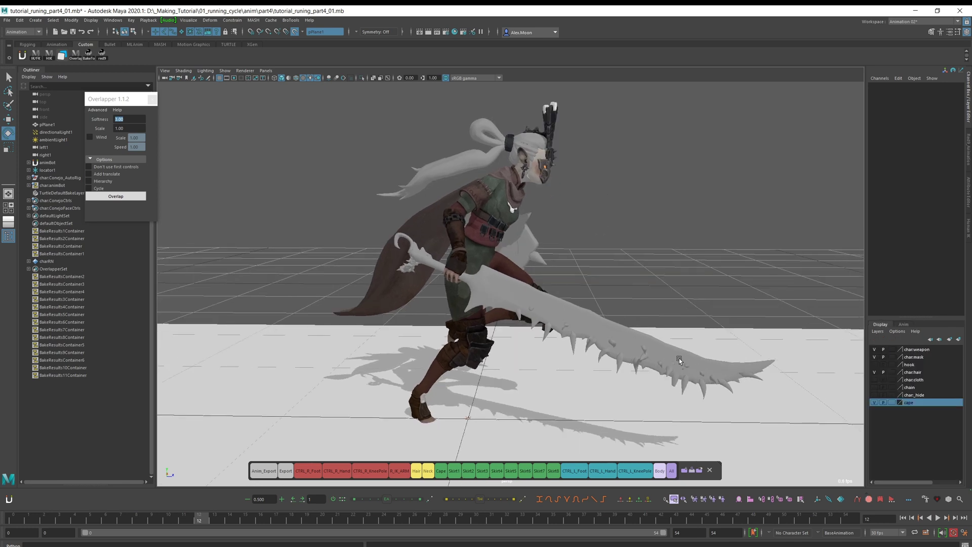
click(874, 387)
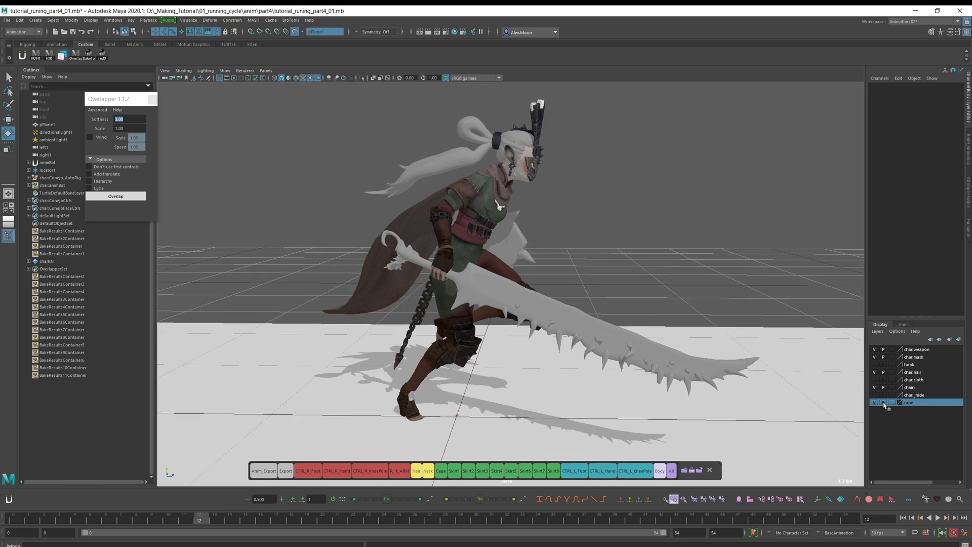
click(875, 388)
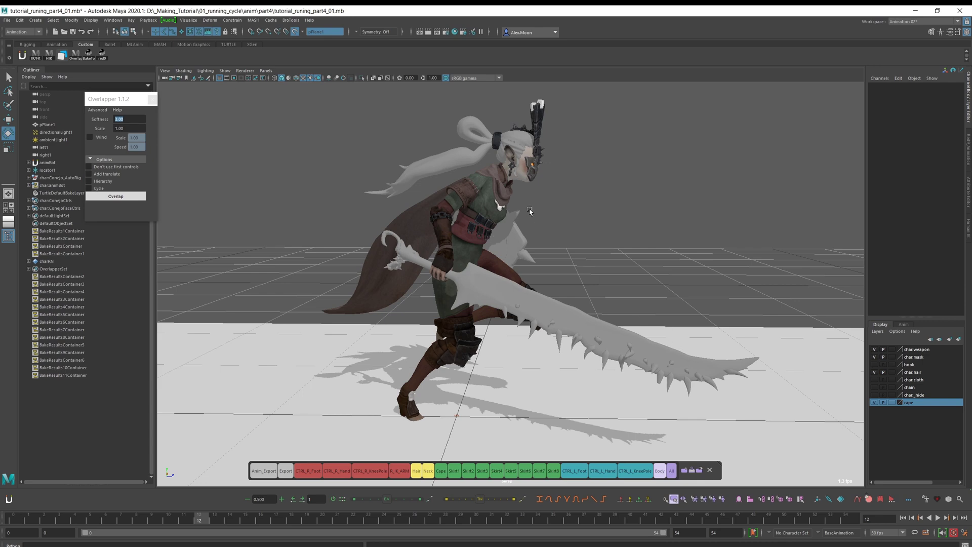
alt+drag(529, 212, 564, 202)
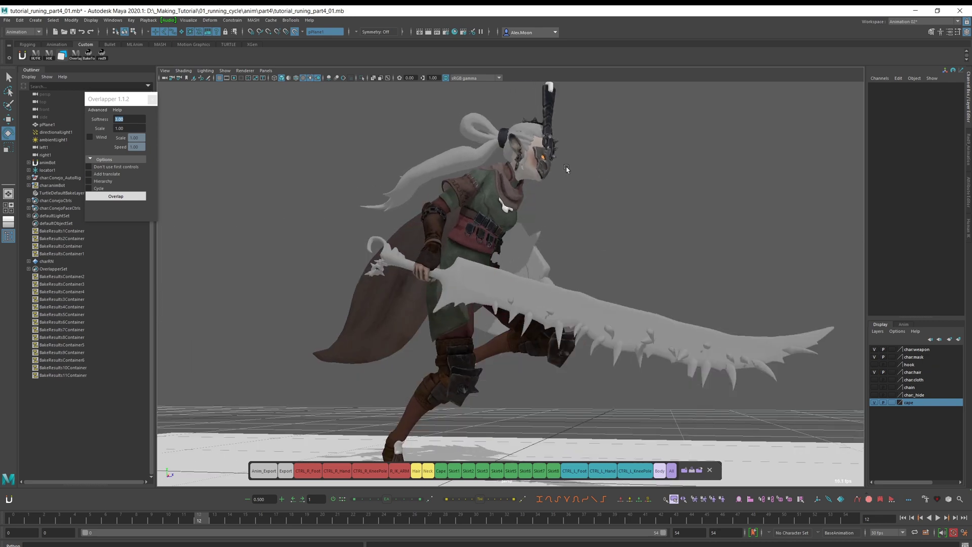
alt+drag(554, 168, 541, 308)
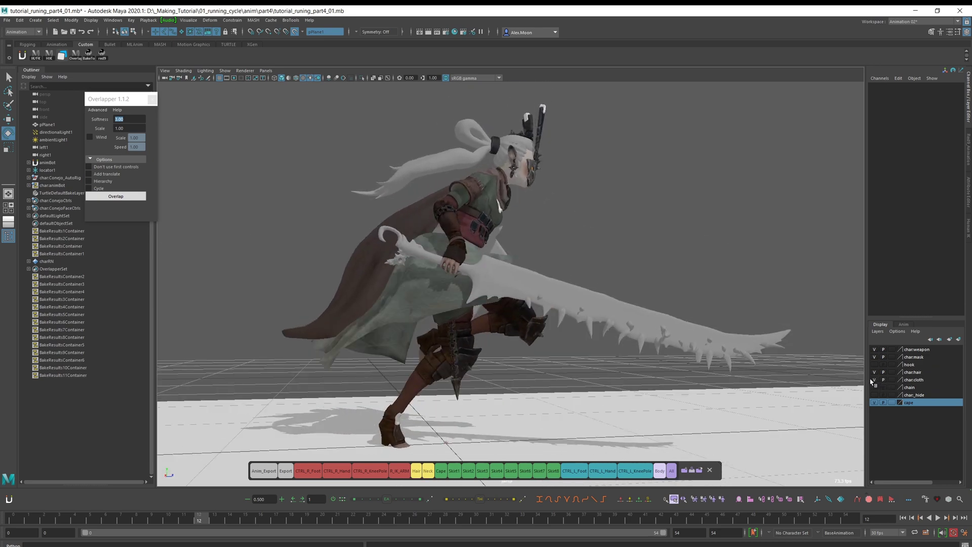
- Play back the run cycle with the mask and cloth layers visible and stop at frame 34
alt+drag(387, 366, 336, 390)
key(alt+v)
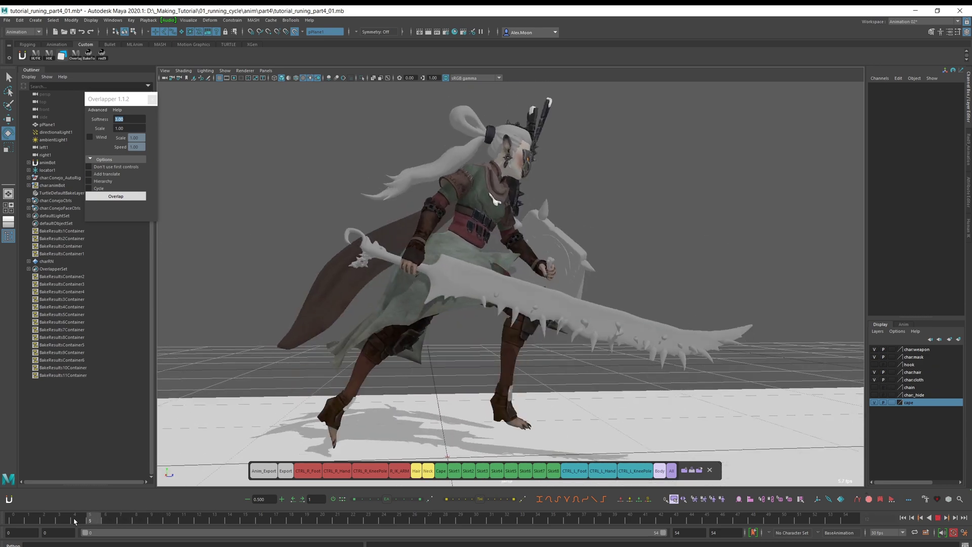
key(alt+v)
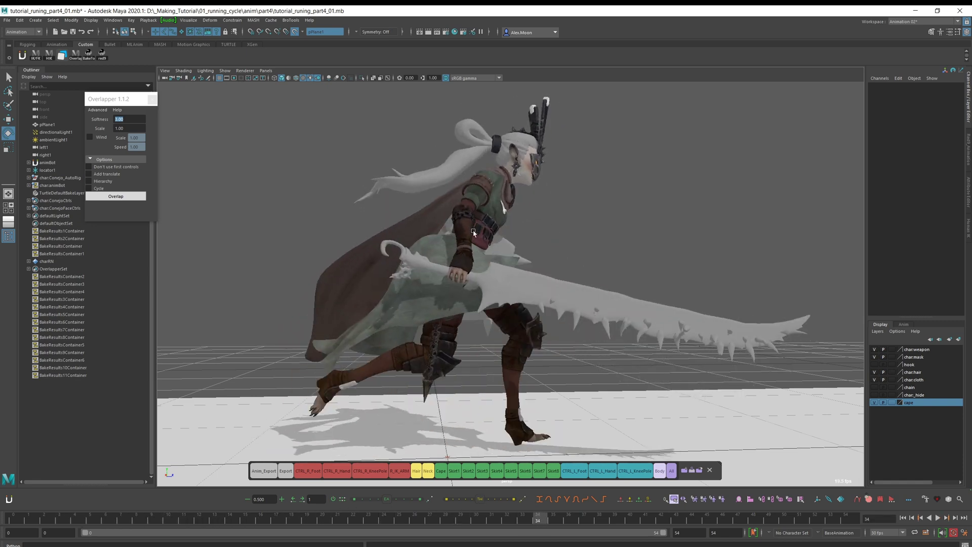
- Show the rig controls at frame 34, select the right sleeve control, and inspect it with the Rotate and Move tools
alt+drag(446, 210, 423, 227)
key(alt+1)
click(496, 204)
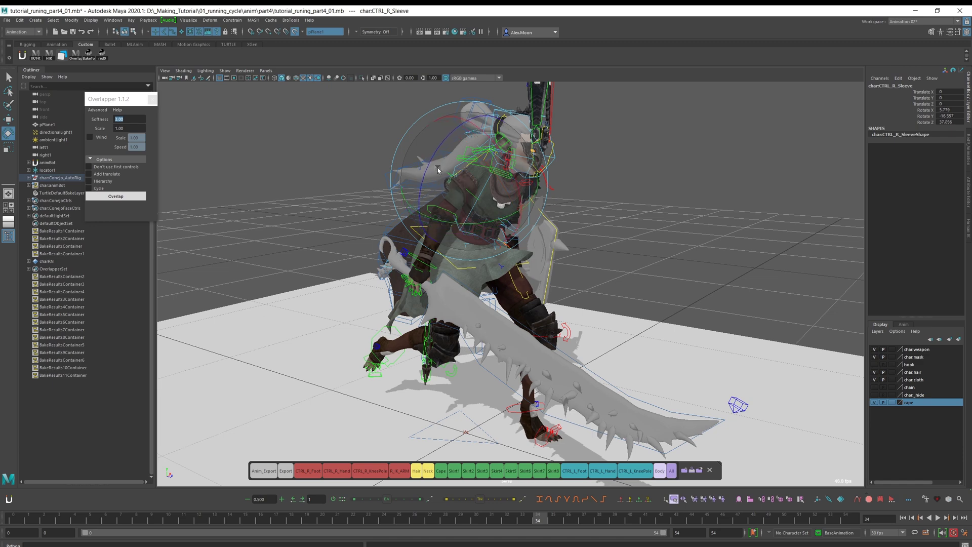
alt+drag(425, 187, 512, 253)
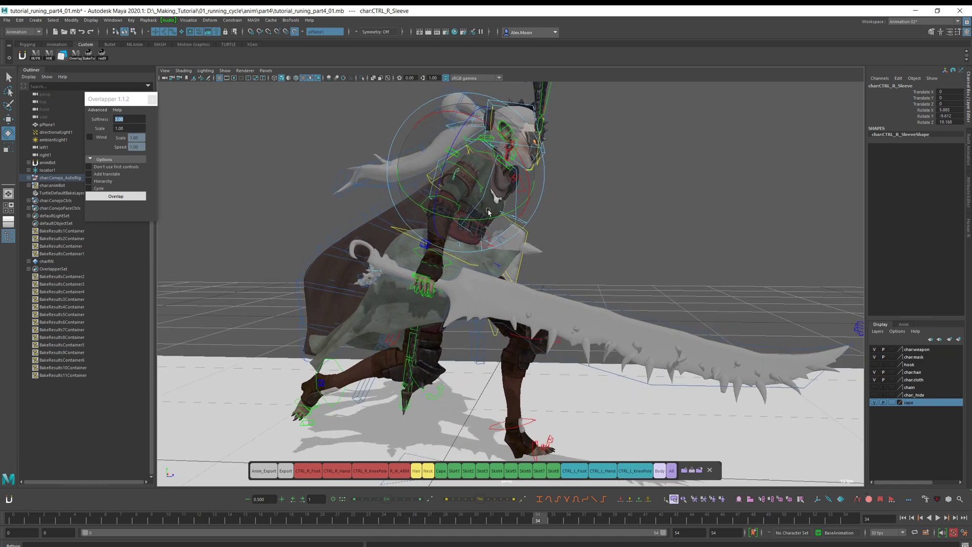
drag(430, 187, 240, 424)
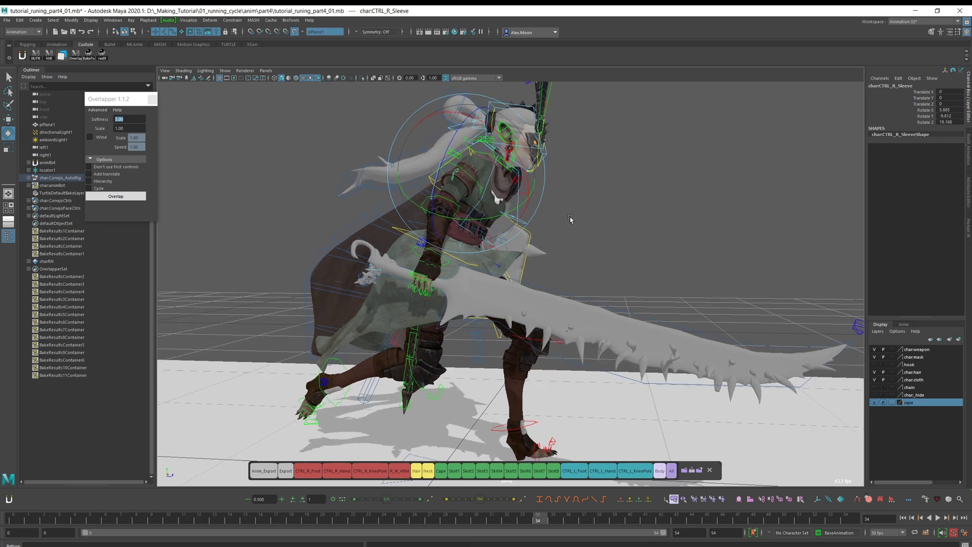
alt+drag(580, 230, 523, 217)
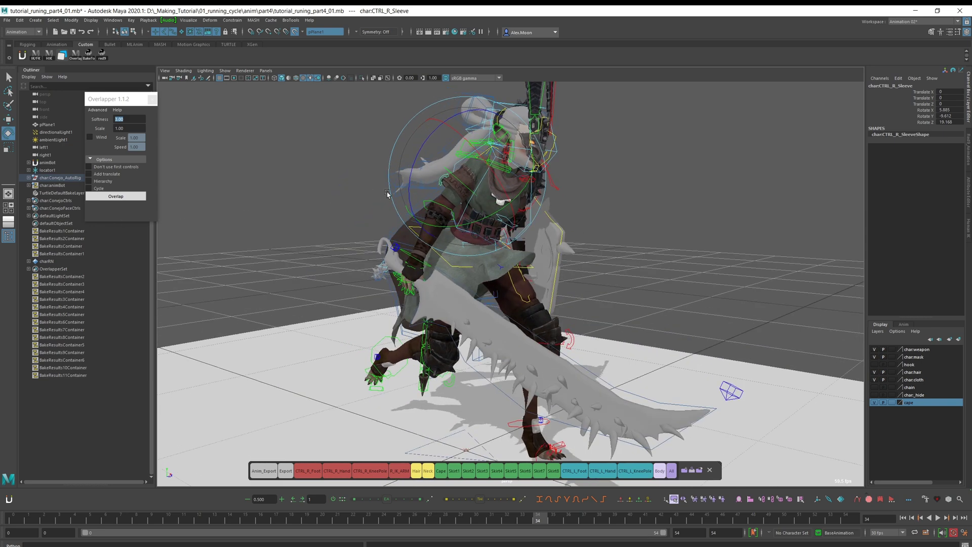
alt+drag(391, 194, 454, 190)
key(w)
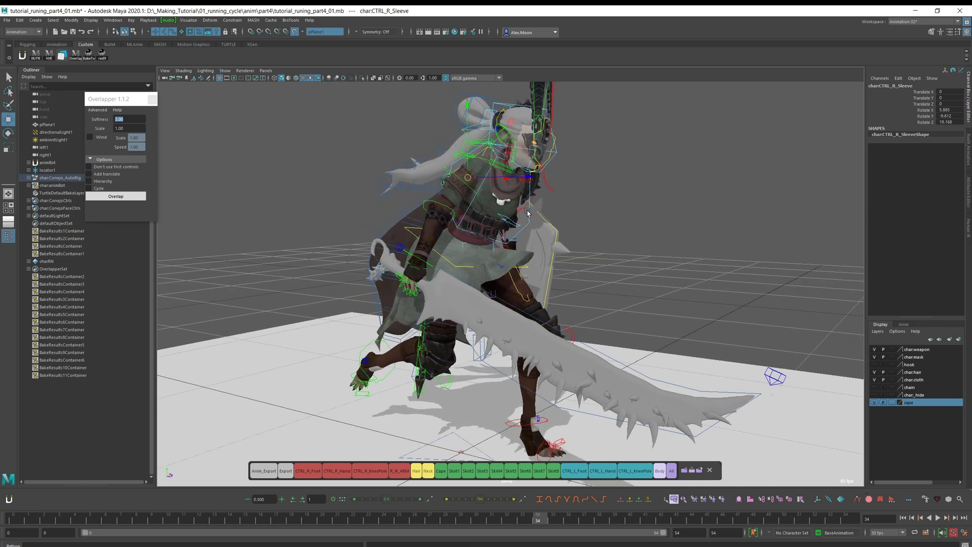
- Return to frame 0, clear the selection, and examine the character's pose, cape, skirt and shield from both sides
alt+drag(513, 217, 482, 297)
drag(50, 523, 0, 521)
key(alt+v)
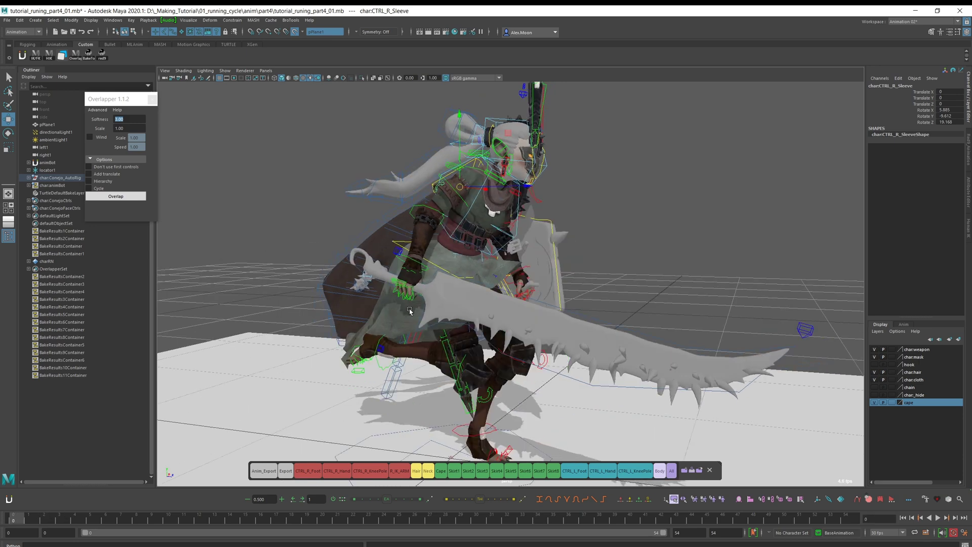
click(545, 256)
alt+drag(545, 256, 573, 251)
alt+drag(352, 313, 543, 299)
alt+drag(574, 355, 535, 309)
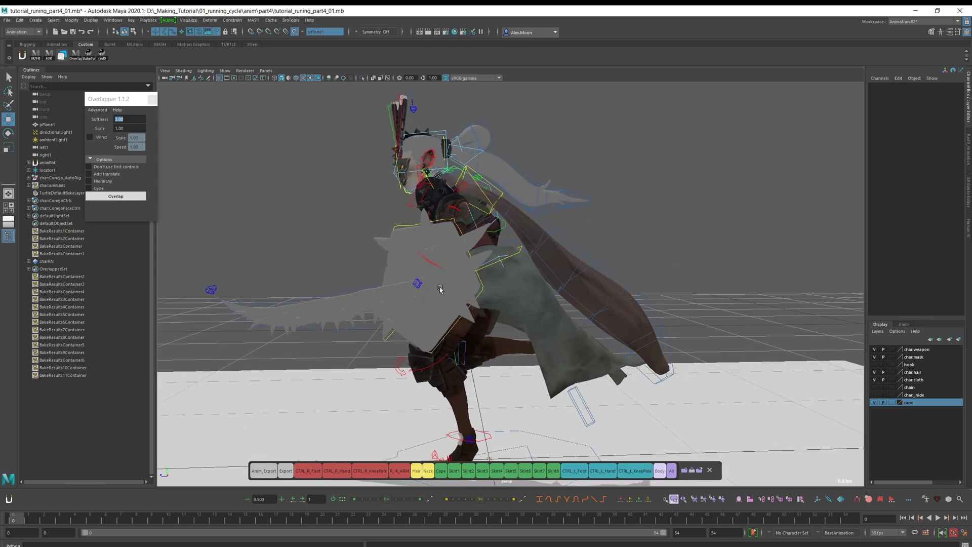
mouse_move(635, 249)
alt+mouse_down()
mouse_move(585, 271)
mouse_move(553, 260)
mouse_move(597, 282)
alt+mouse_up()
alt+drag(529, 287, 557, 296)
mouse_move(462, 298)
alt+mouse_down()
mouse_move(553, 281)
mouse_move(474, 285)
alt+mouse_up()
alt+drag(323, 205, 476, 204)
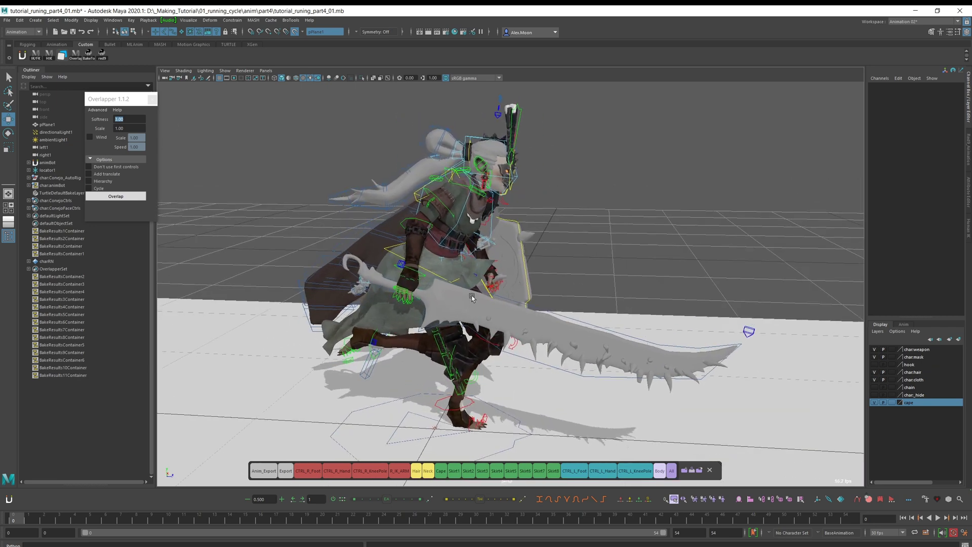
alt+drag(470, 295, 551, 229)
alt+drag(611, 255, 495, 243)
- Try rotating the chest breathe control at frame 0 and undo the change
click(449, 263)
key(e)
key(ctrl+z)
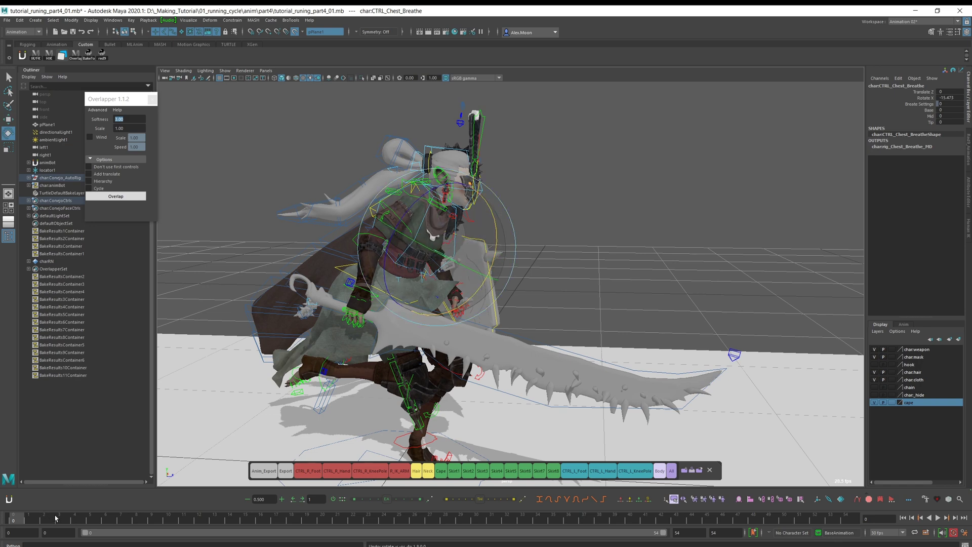
- Play the run cycle to frame 8, deselect the control, and examine the pose from several perspective angles
key(alt+v)
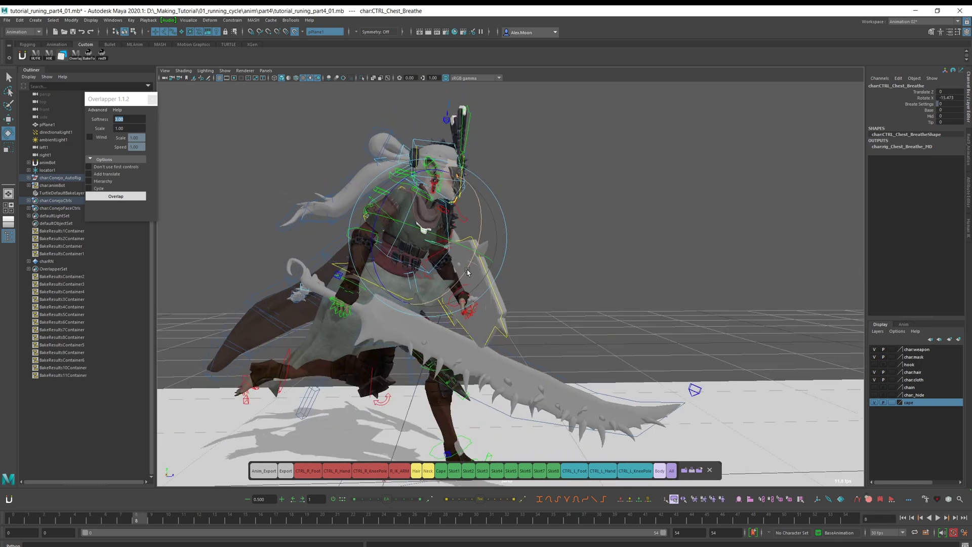
key(alt+v)
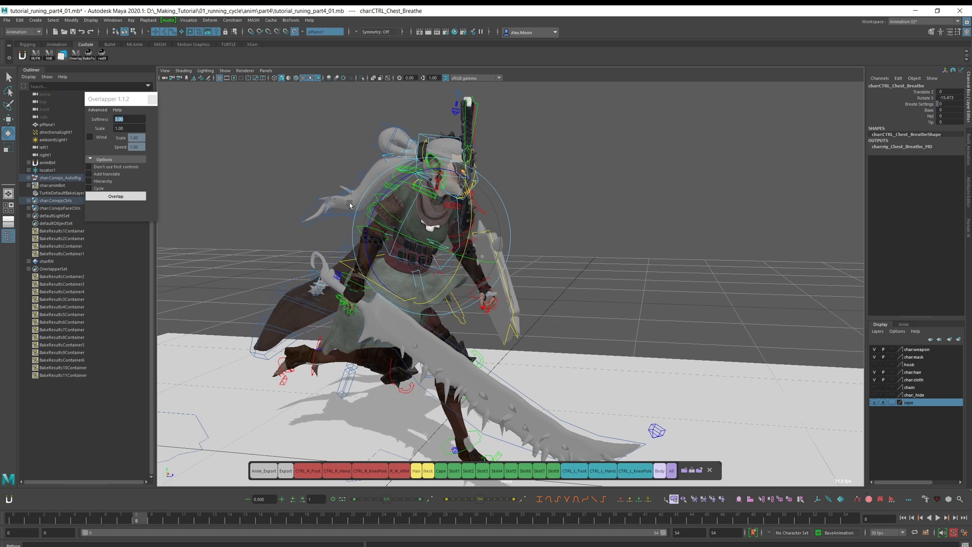
alt+drag(457, 279, 349, 222)
click(714, 176)
alt+drag(600, 240, 584, 215)
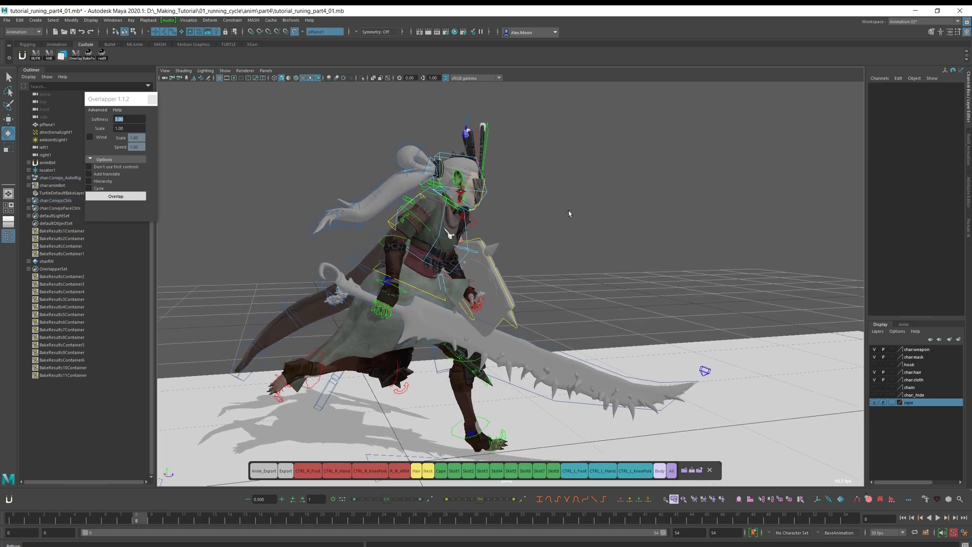
alt+drag(571, 212, 324, 269)
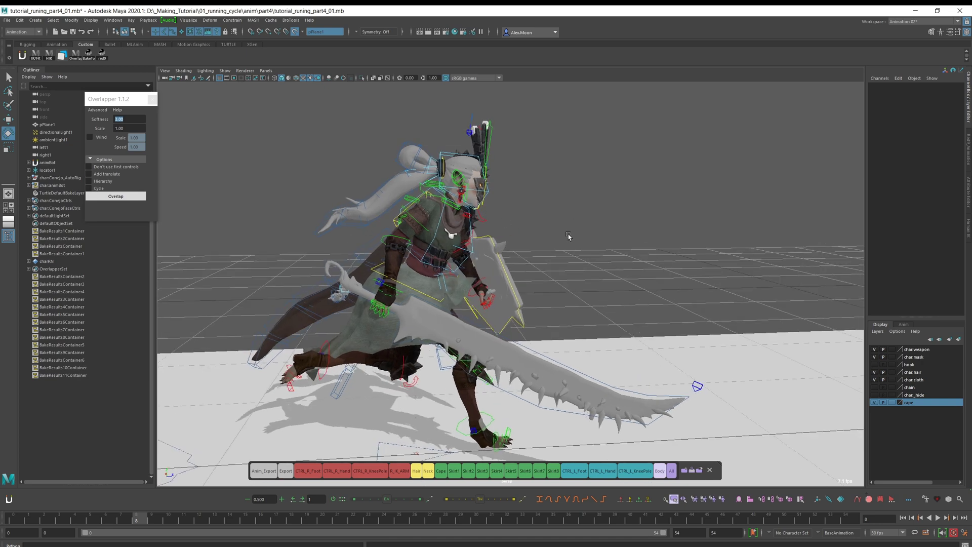
alt+drag(568, 237, 578, 287)
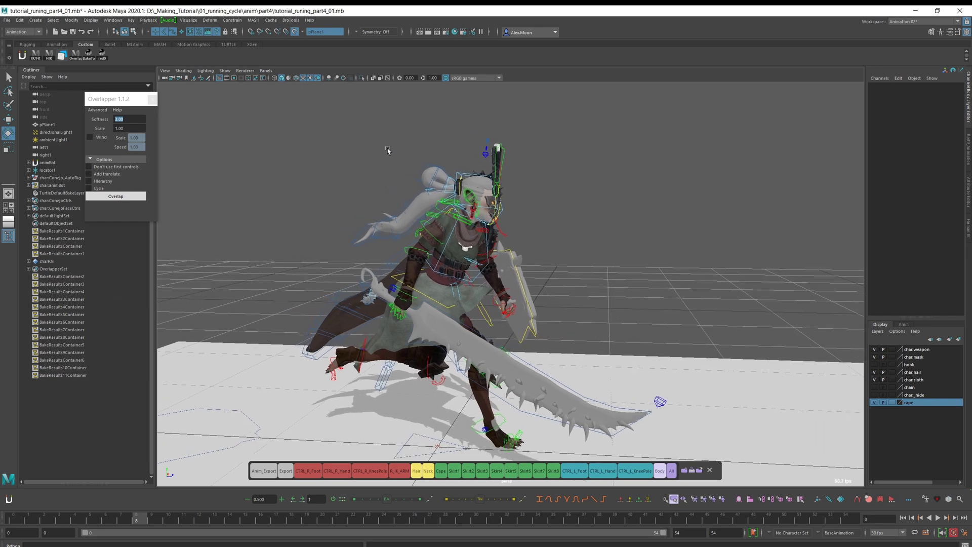
alt+drag(386, 150, 273, 125)
- Open the scene tutorial_runing_05.mb, turn on the cape display layer, and deselect the locator
click(4, 22)
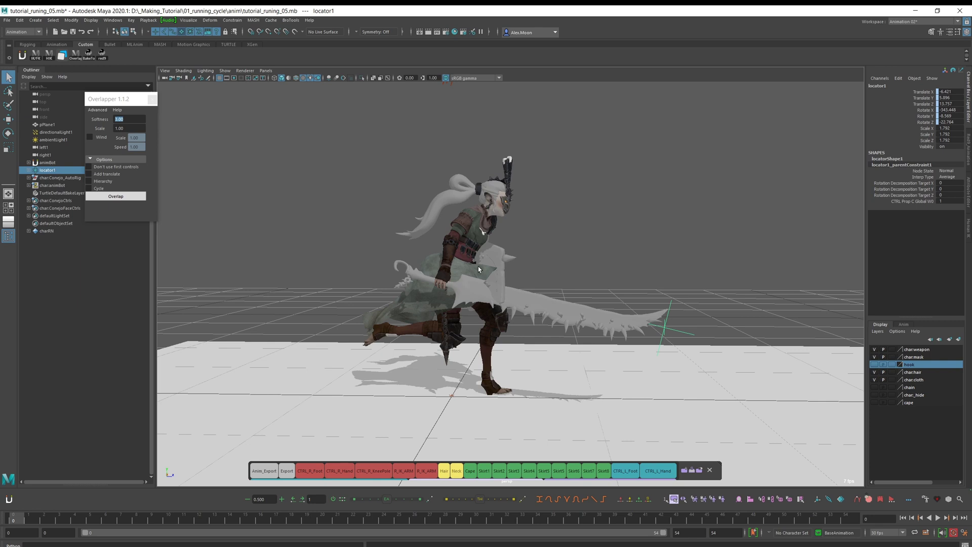
alt+drag(478, 269, 522, 295)
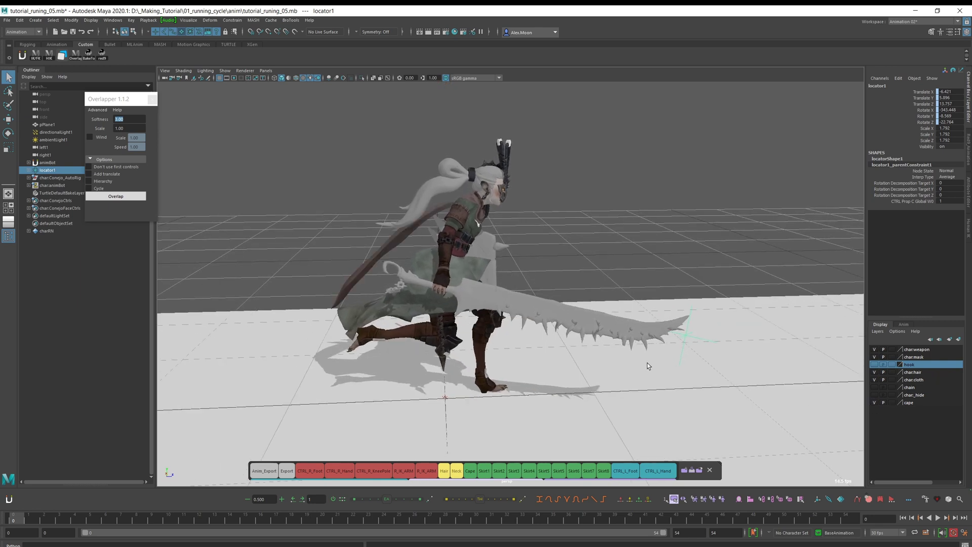
alt+drag(591, 338, 548, 299)
click(600, 218)
alt+drag(617, 243, 490, 226)
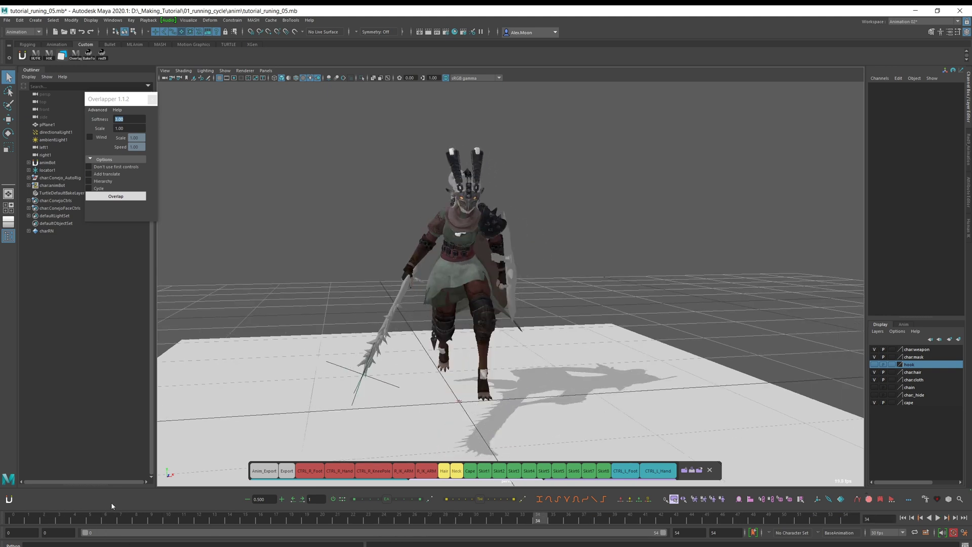
- Scrub to frame 8, and play back the run cycle in tutorial_runing_05.mb from the front and both sides
drag(45, 514, 126, 515)
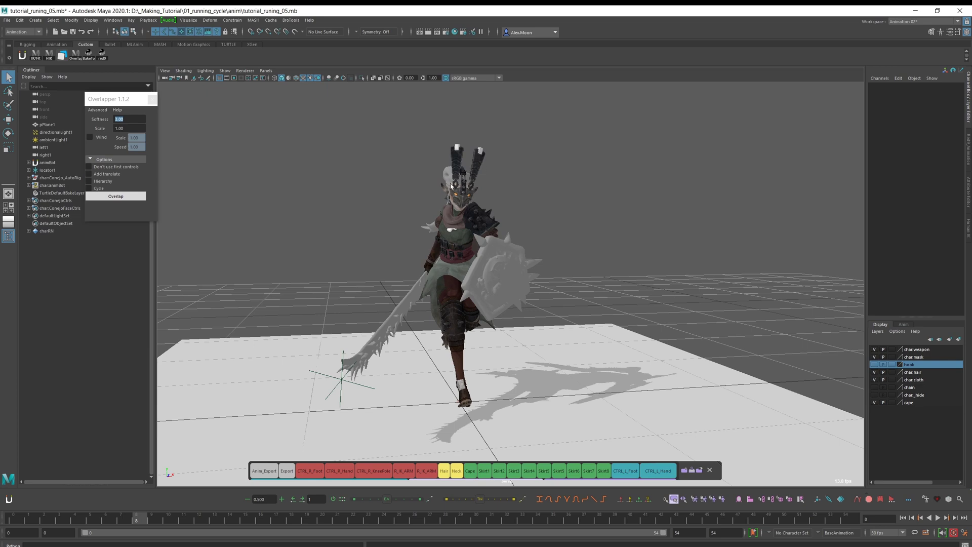
scroll(449, 202, up, 2)
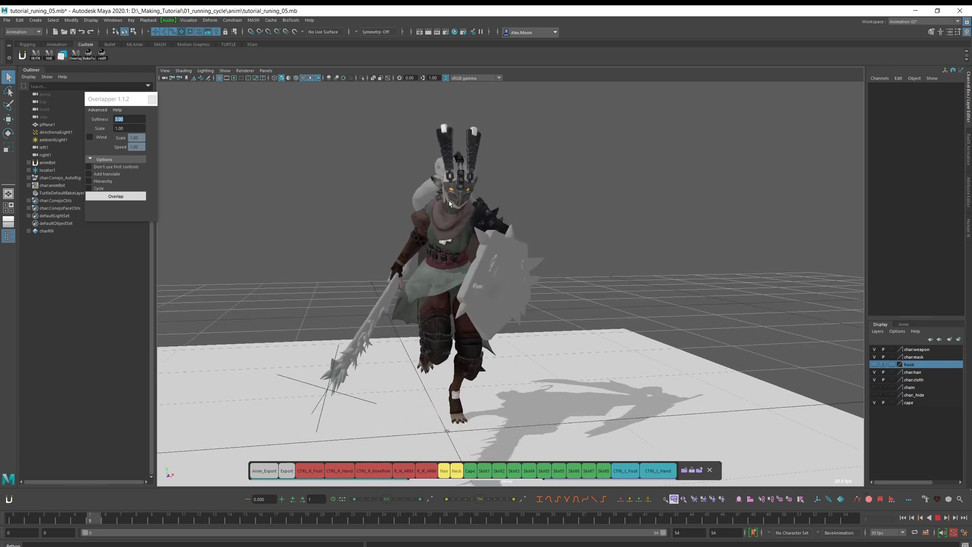
alt+drag(449, 201, 411, 257)
key(alt+v)
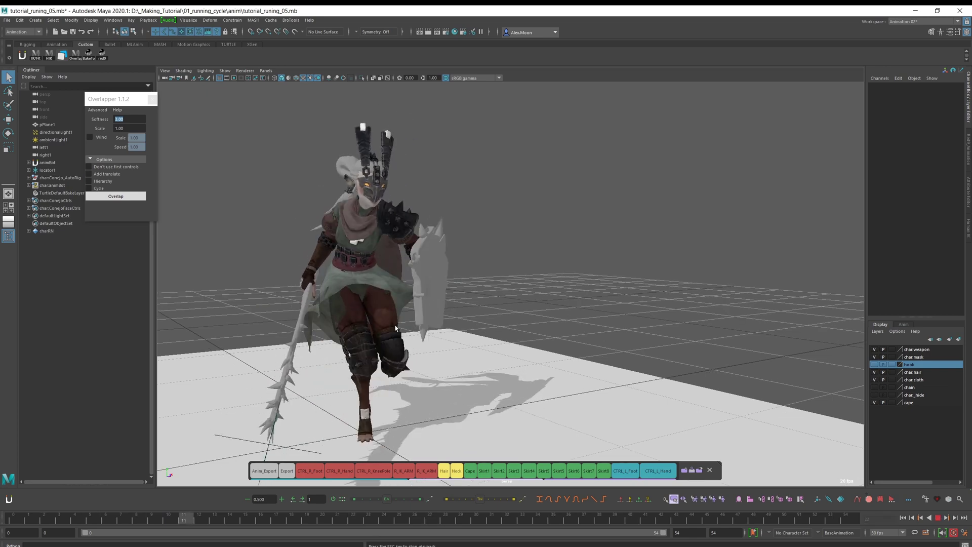
alt+drag(473, 344, 395, 361)
alt+middle_drag(554, 291, 465, 272)
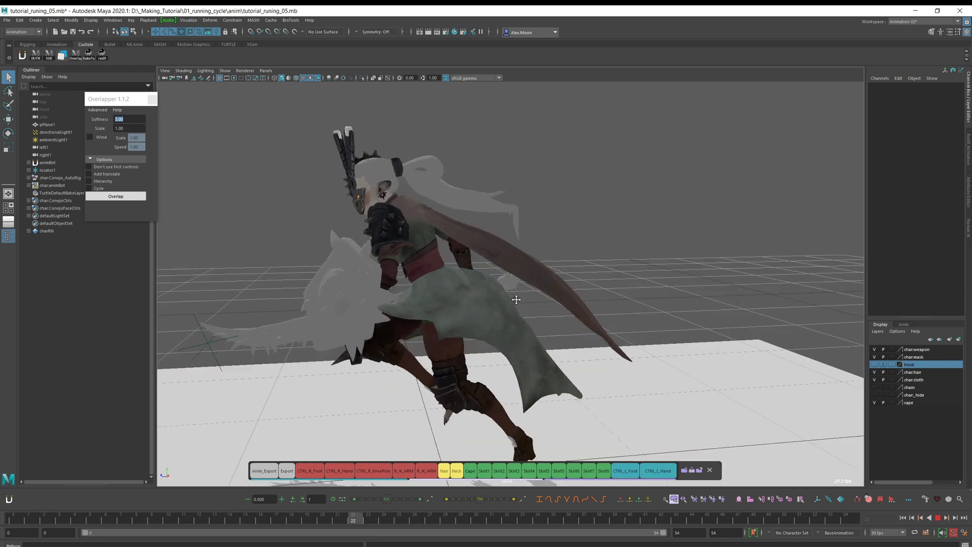
alt+drag(417, 303, 557, 316)
alt+middle_drag(273, 327, 442, 318)
alt+drag(442, 319, 545, 319)
alt+middle_drag(380, 319, 574, 328)
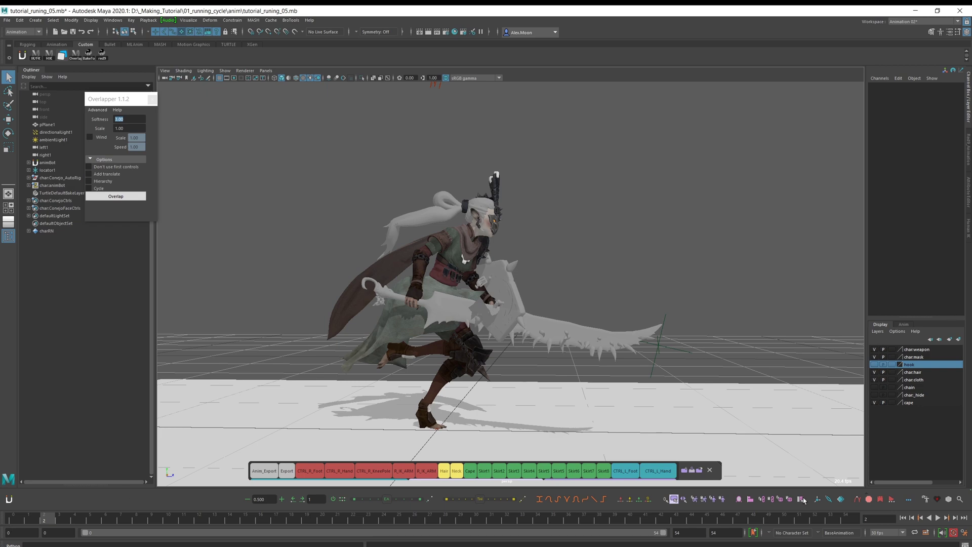
- Restart playback and review the looping run cycle while orbiting from the side view
click(937, 517)
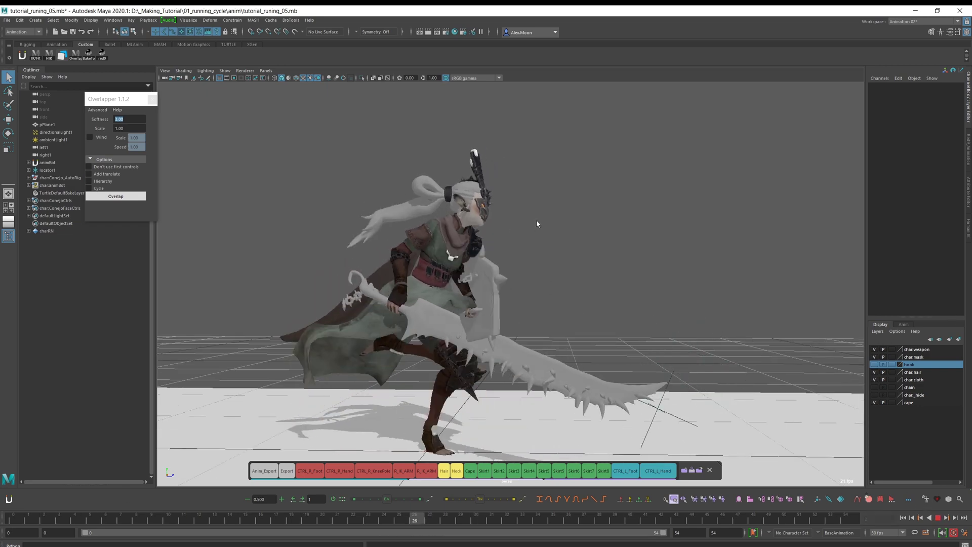
alt+drag(540, 226, 431, 215)
alt+middle_drag(546, 227, 447, 225)
alt+drag(599, 324, 422, 284)
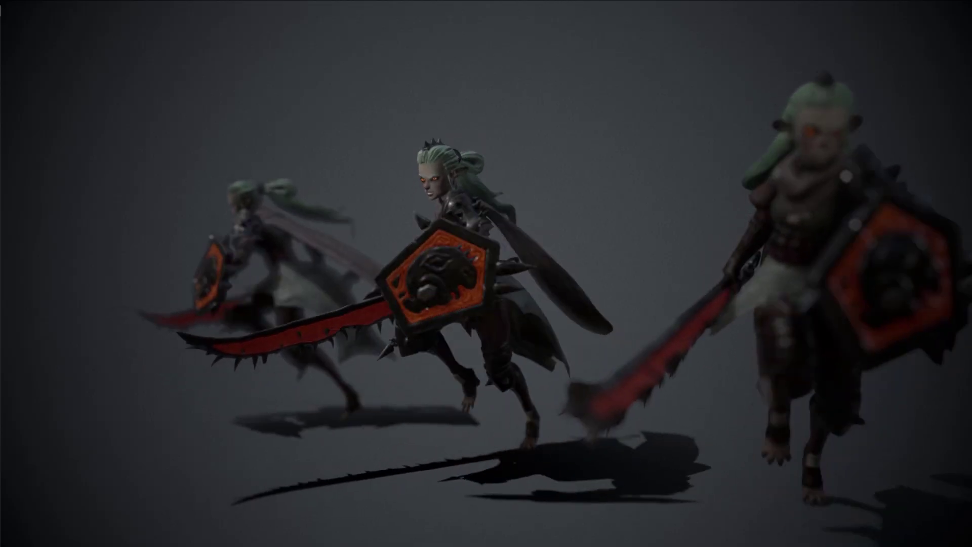